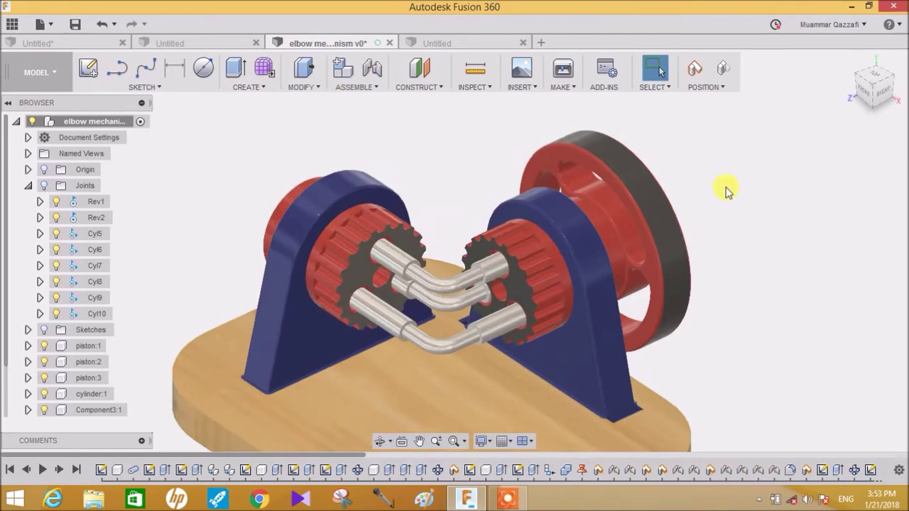
Step: Turn the finished elbow mechanism by its bent pistons to examine how the parts move together
mouse_move(732, 197)
shift+middle_down()
mouse_move(642, 182)
mouse_move(718, 179)
mouse_move(726, 188)
shift+middle_up()
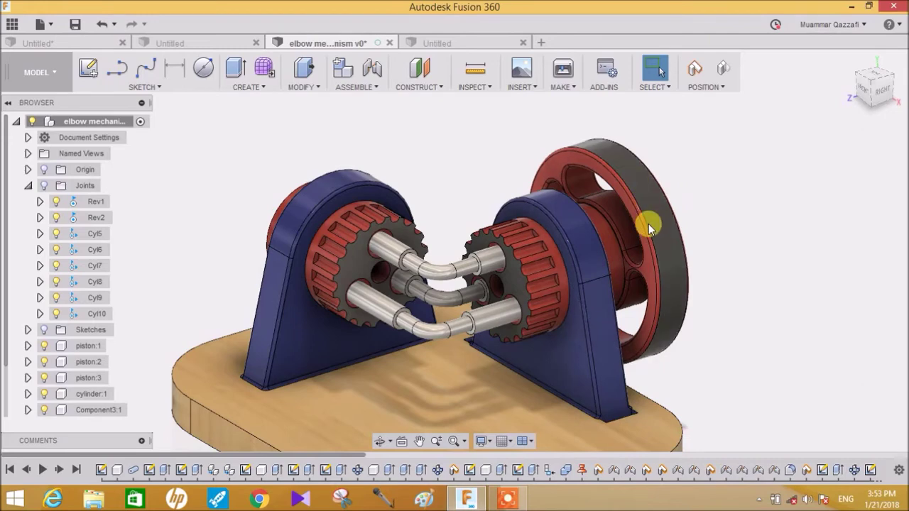
click(519, 282)
drag(433, 333, 639, 301)
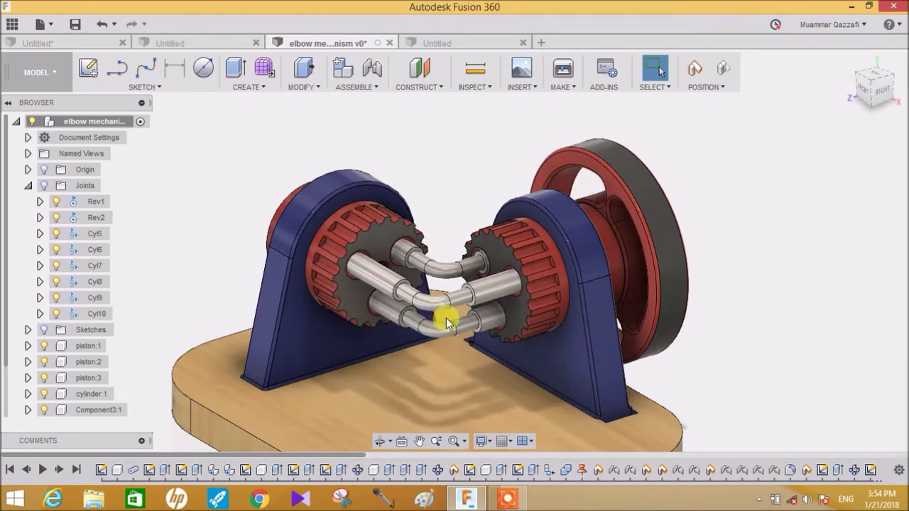
Step: Animate the Rev1 joint and examine the running elbow mechanism from several angles
click(83, 206)
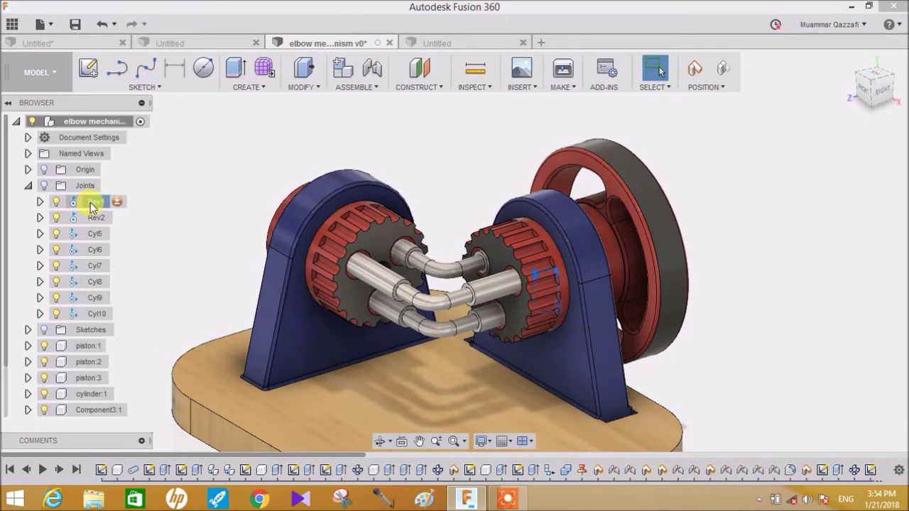
right_click(91, 206)
click(128, 328)
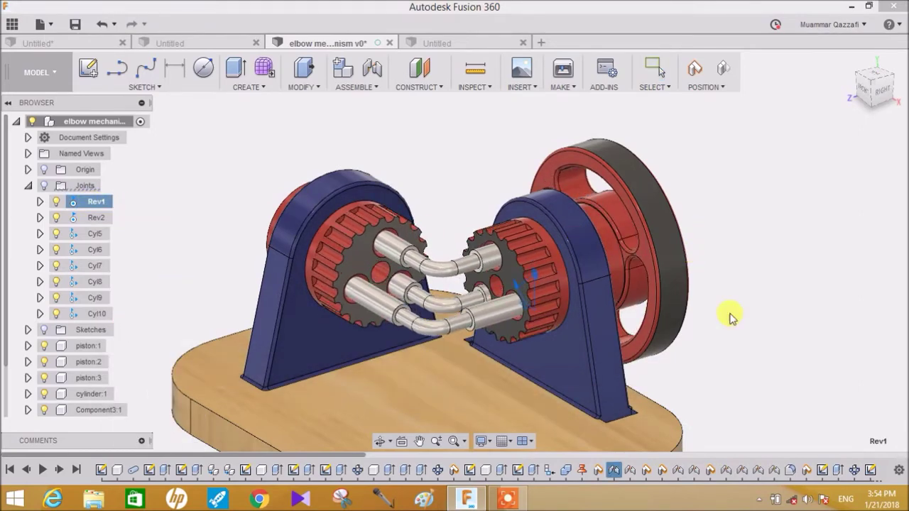
mouse_move(680, 228)
shift+middle_down()
mouse_move(648, 224)
mouse_move(660, 213)
mouse_move(650, 204)
mouse_move(680, 217)
shift+middle_up()
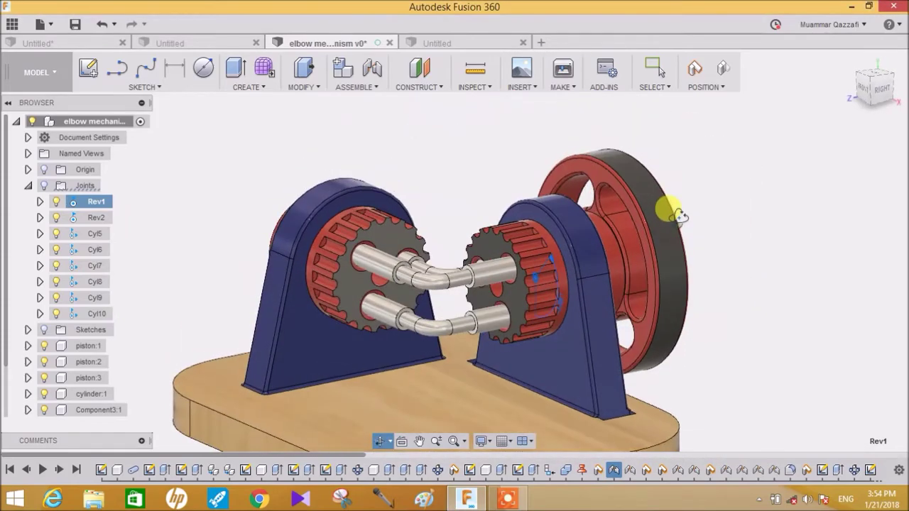
shift+middle_drag(483, 294, 665, 272)
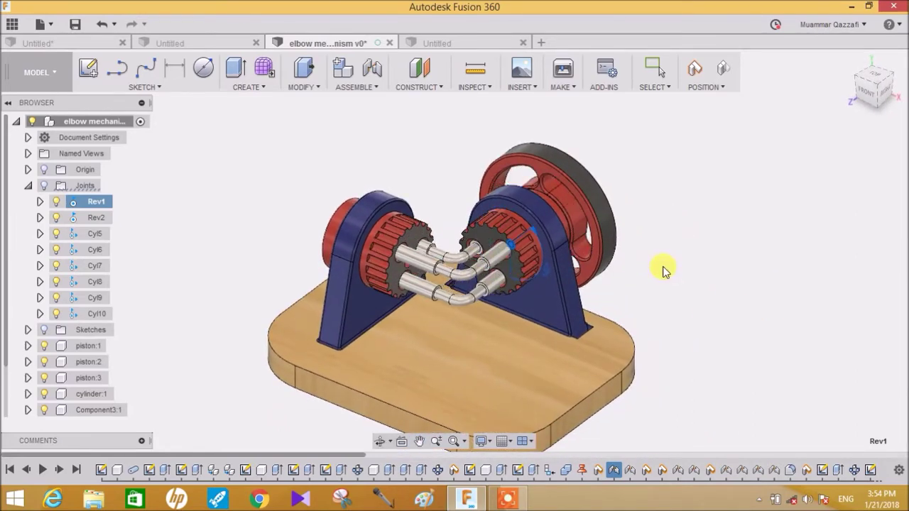
Step: In the empty untitled design, sketch on the right-view plane a vertical line about 45 mm up from the origin and a horizontal line about 50 mm from its end
click(440, 44)
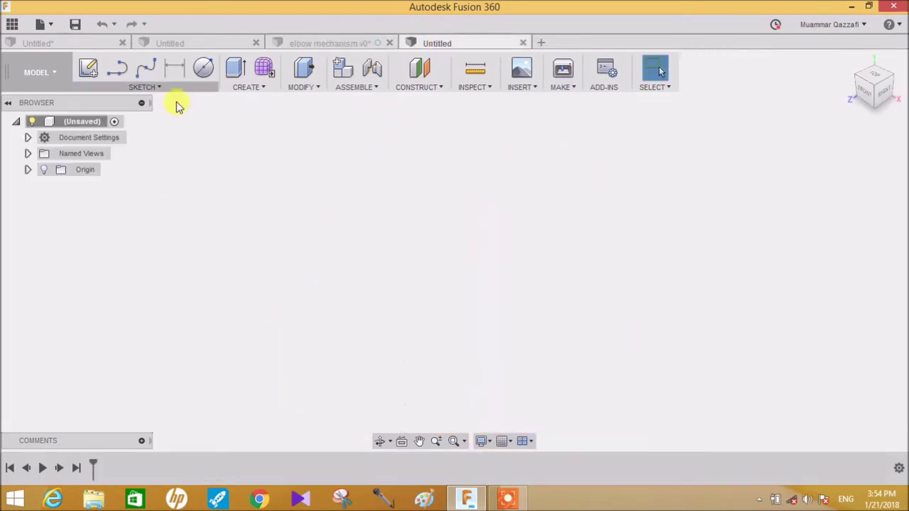
click(88, 67)
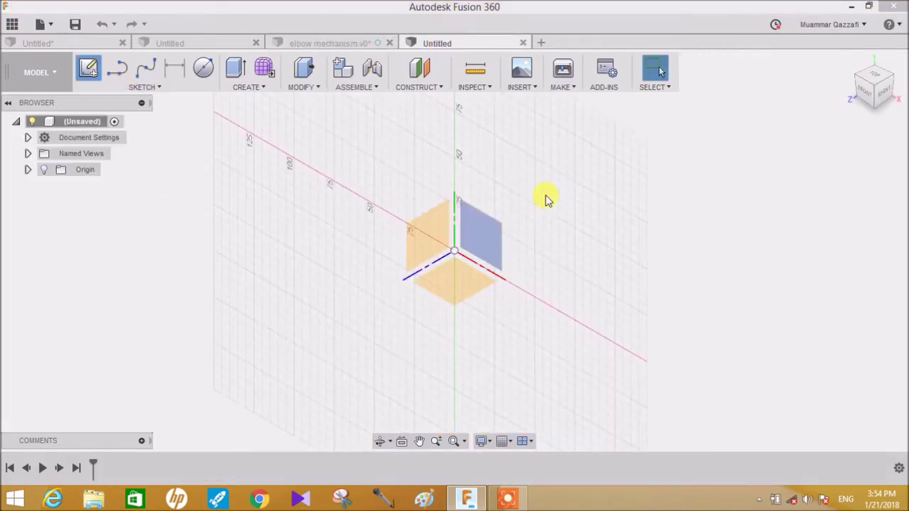
click(429, 233)
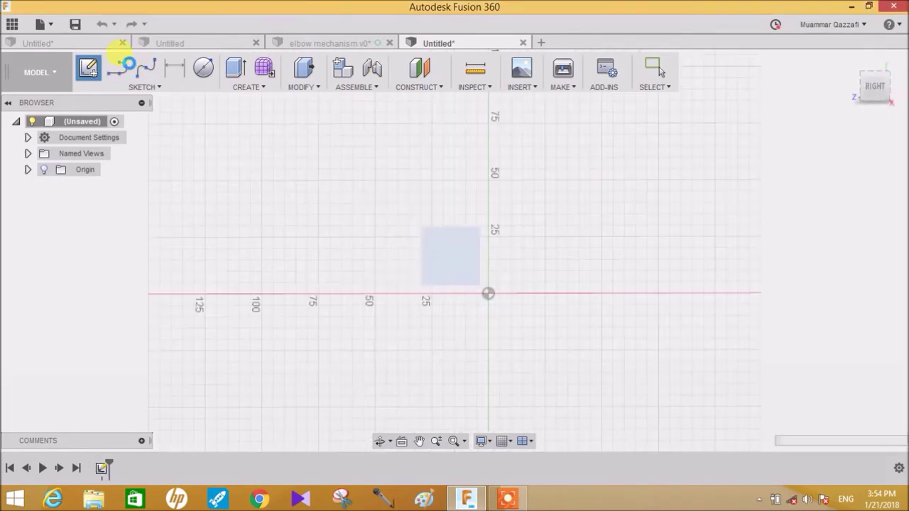
click(117, 69)
click(491, 297)
click(491, 196)
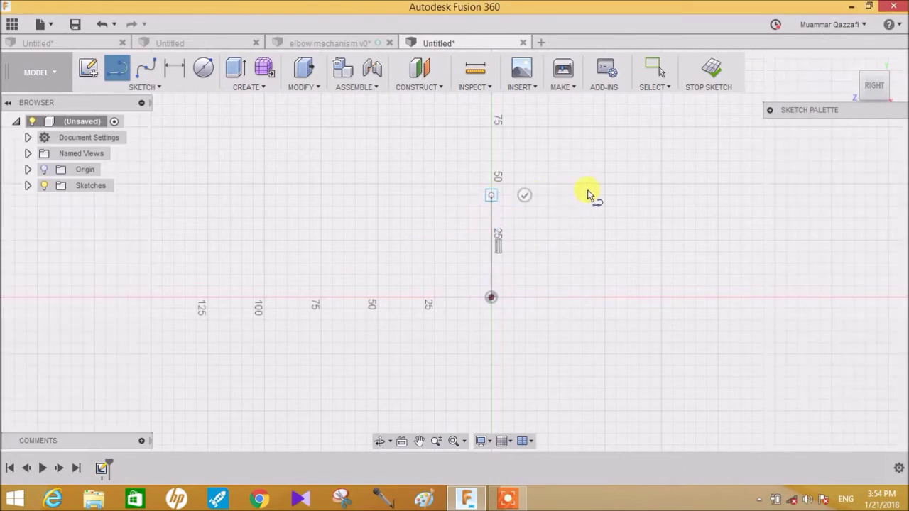
click(604, 194)
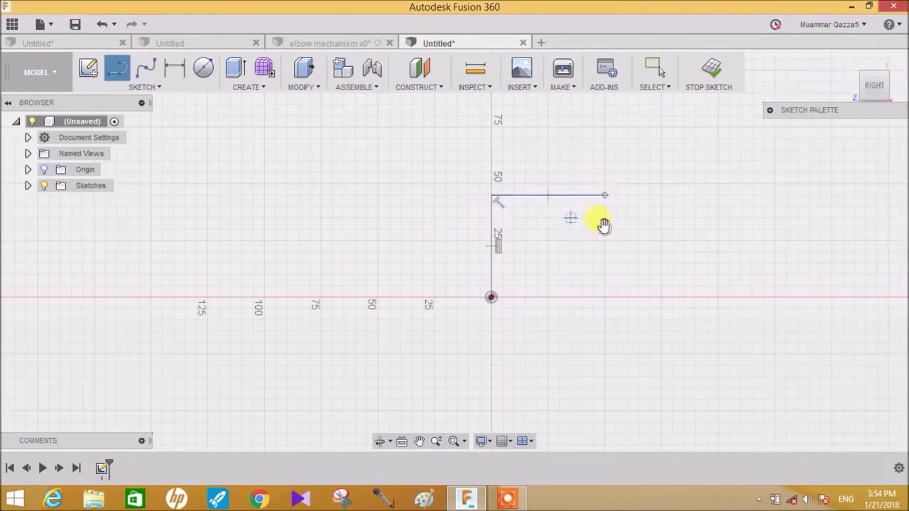
Step: Dimension both the horizontal and the vertical sketch line to 34 mm
click(174, 69)
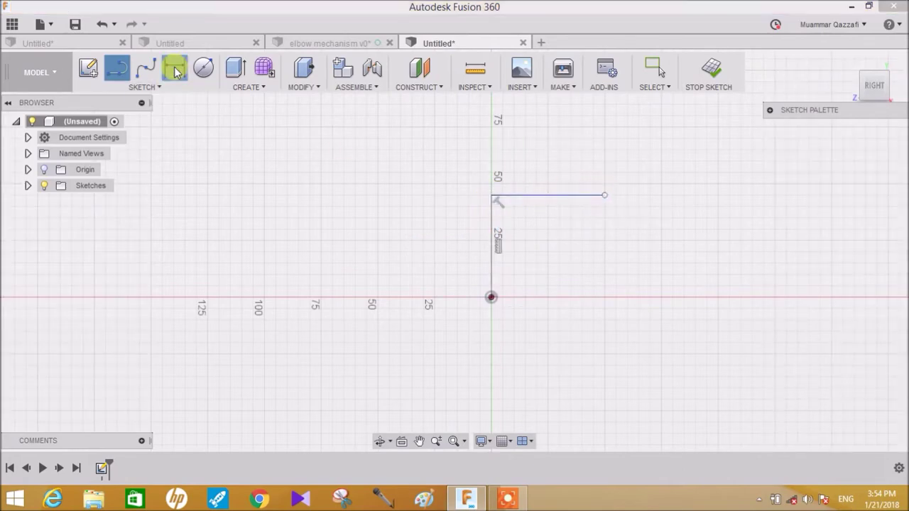
click(529, 196)
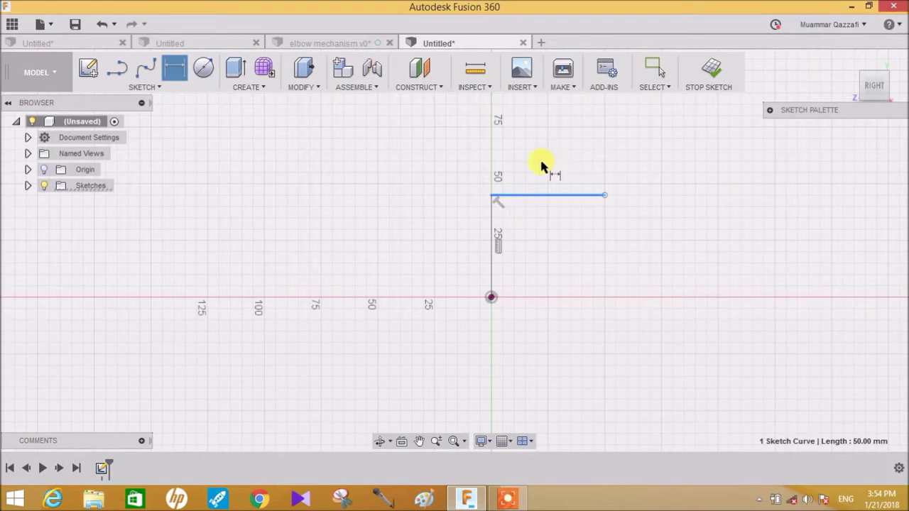
click(555, 159)
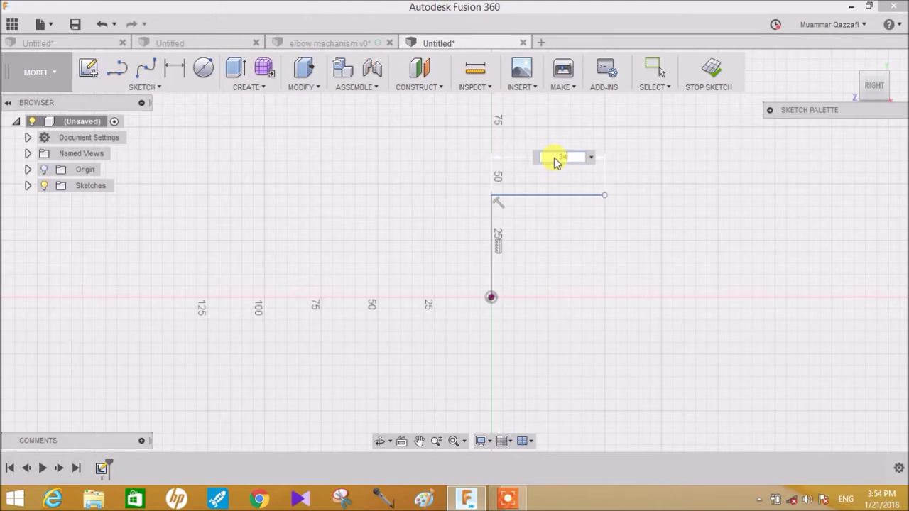
text(34)
key(Return)
click(490, 230)
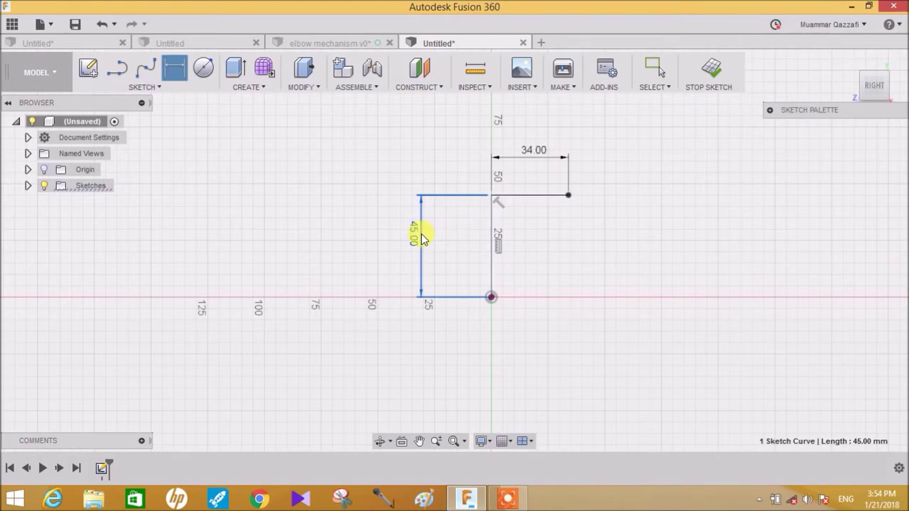
click(421, 238)
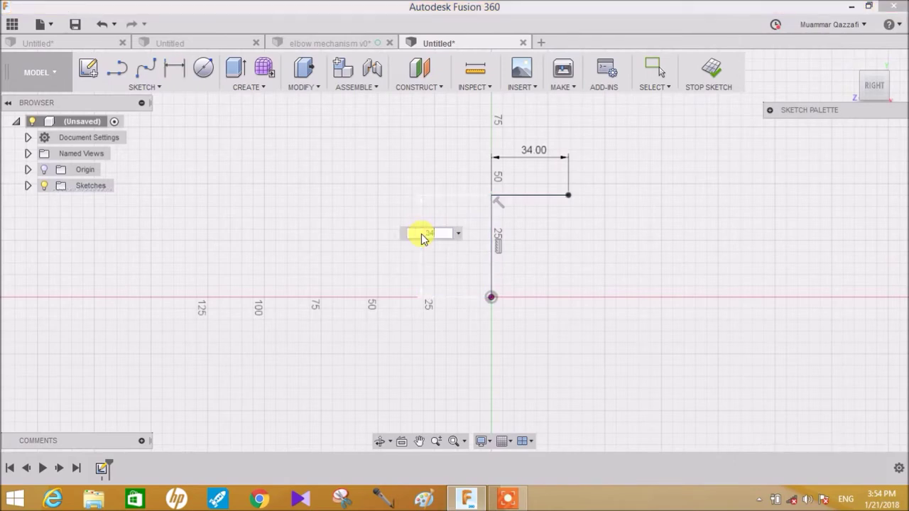
key(Return)
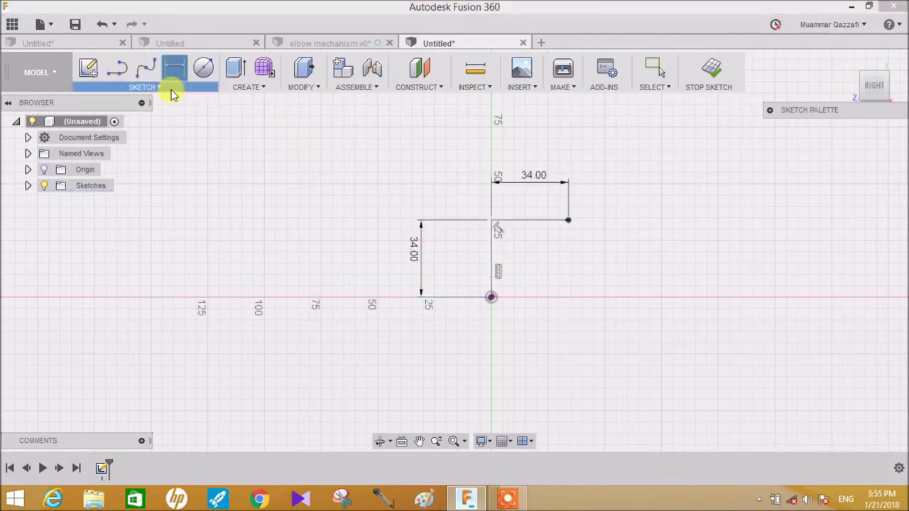
Step: Round the corner between the two sketch lines with a 5 mm radius fillet
click(172, 91)
click(119, 197)
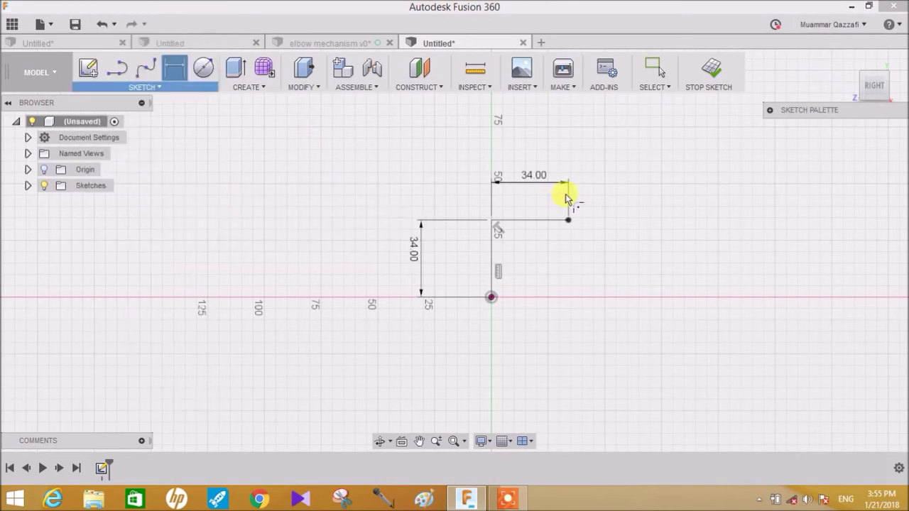
click(496, 226)
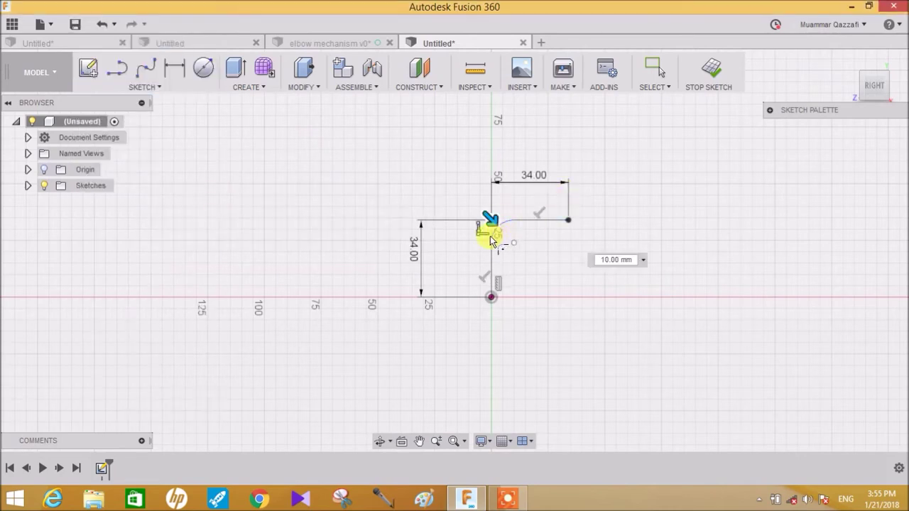
click(610, 262)
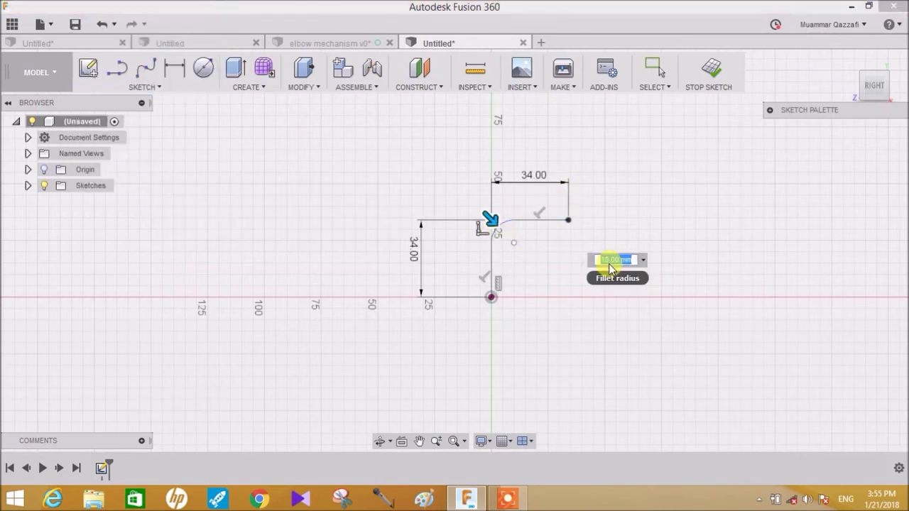
text(5)
key(Return)
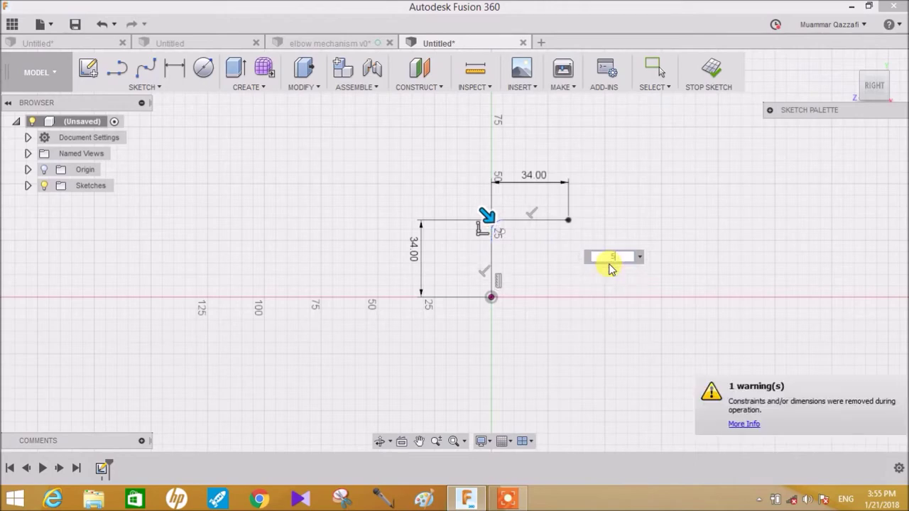
key(Escape)
Step: Create a circular pipe along the L-shaped path with a 4 mm section size as a new component
click(244, 87)
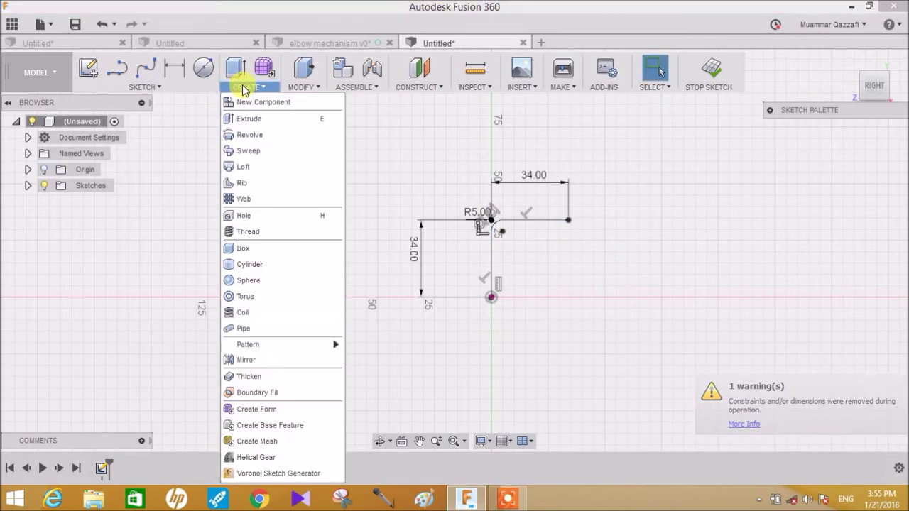
click(325, 313)
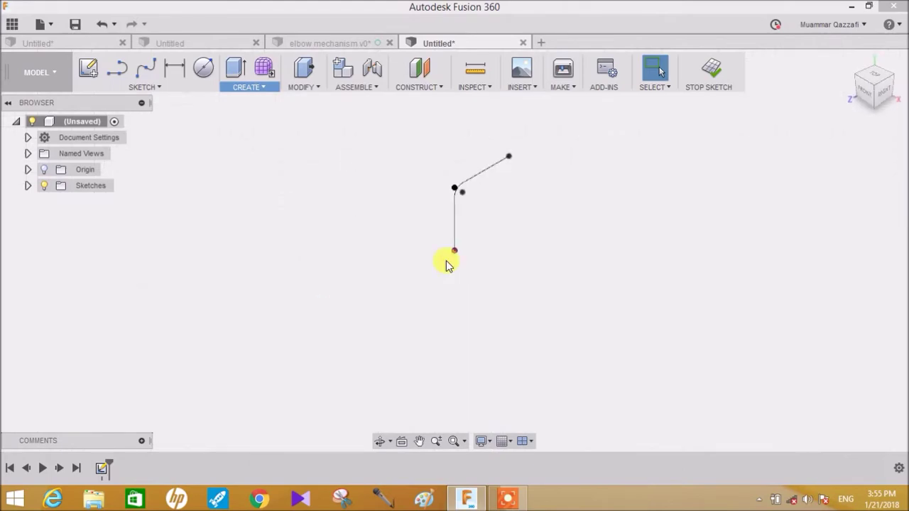
click(463, 218)
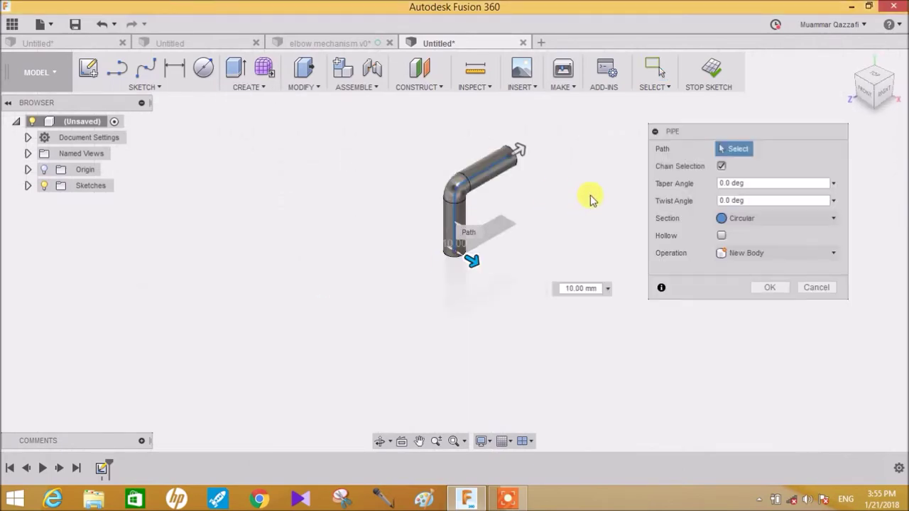
click(755, 253)
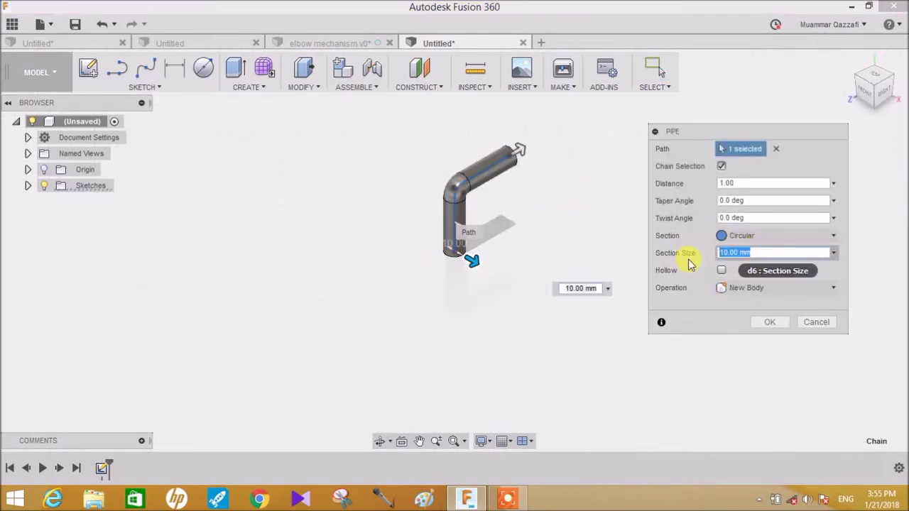
text(4)
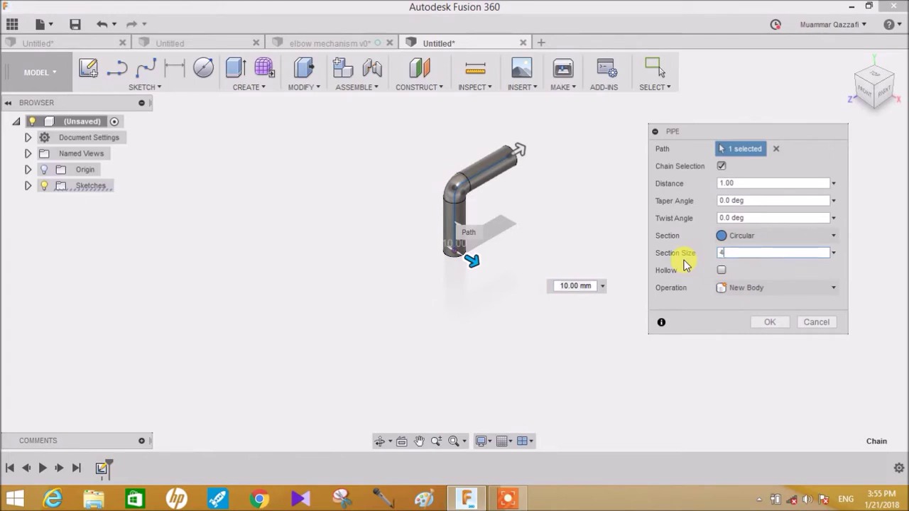
click(752, 288)
click(758, 369)
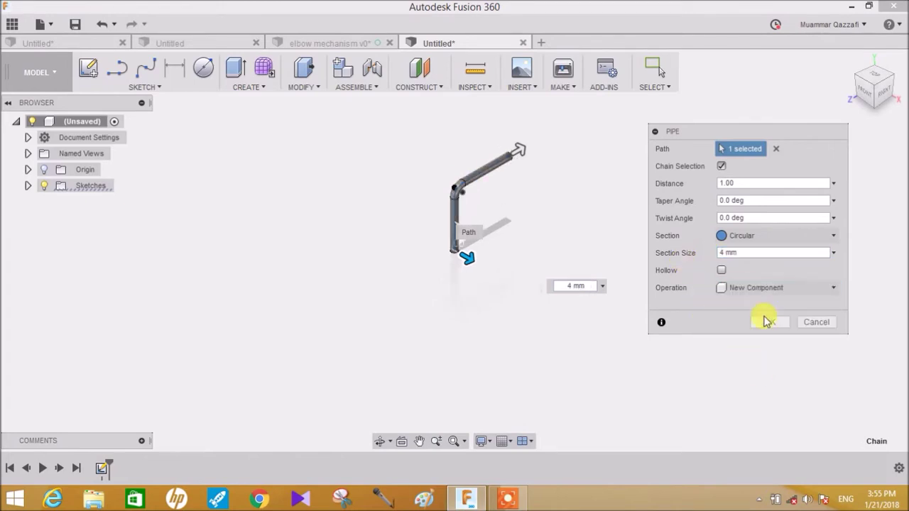
click(770, 322)
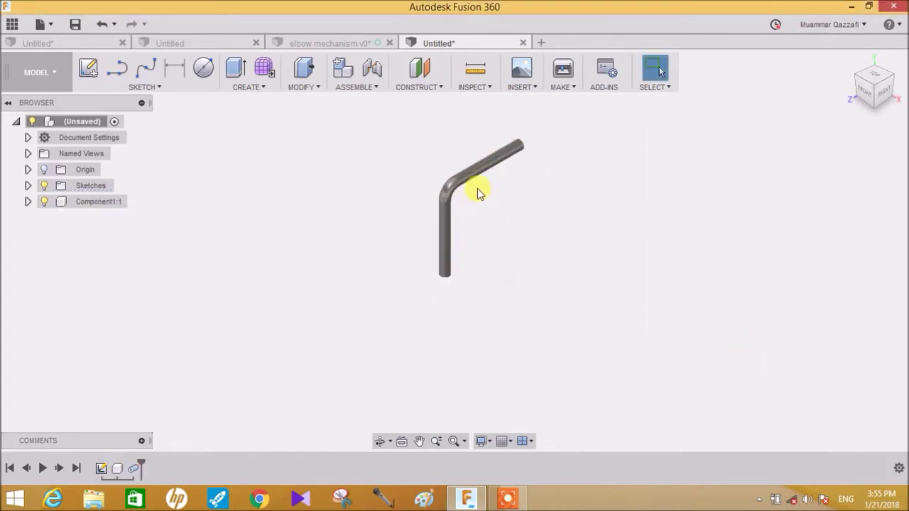
Step: Sketch a 6 mm diameter circle concentric with the end face of the pipe's horizontal arm
click(203, 68)
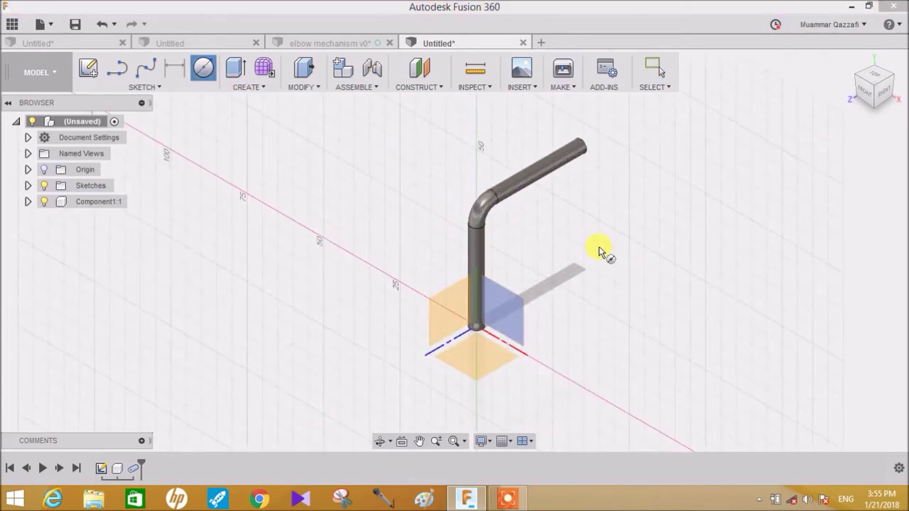
shift+middle_drag(593, 234, 578, 178)
click(579, 177)
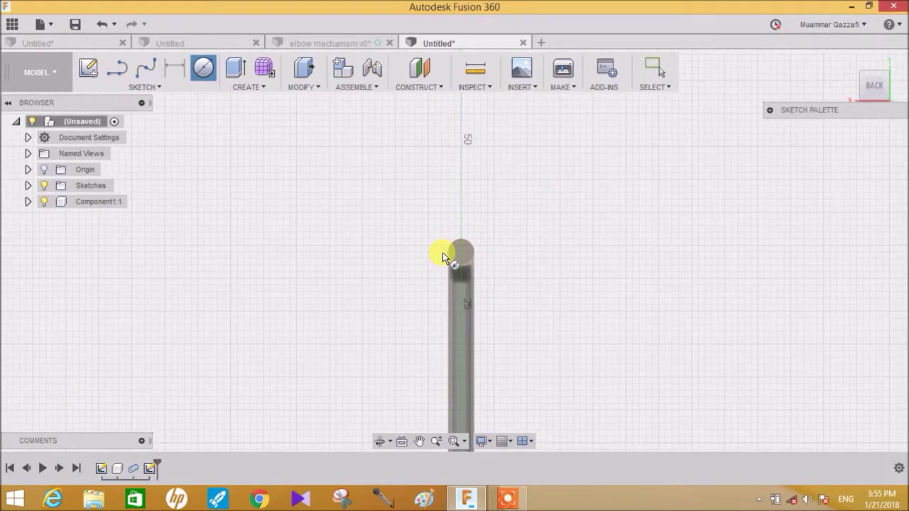
click(465, 250)
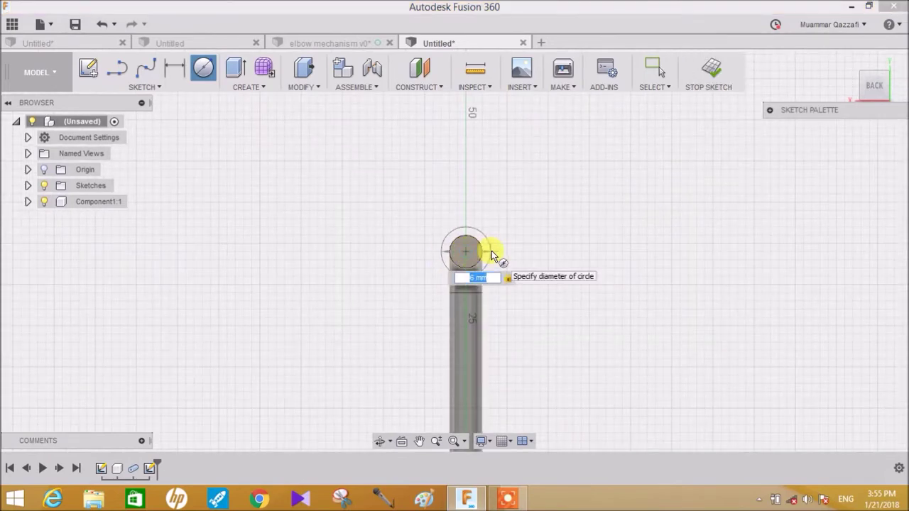
key(Return)
key(F6)
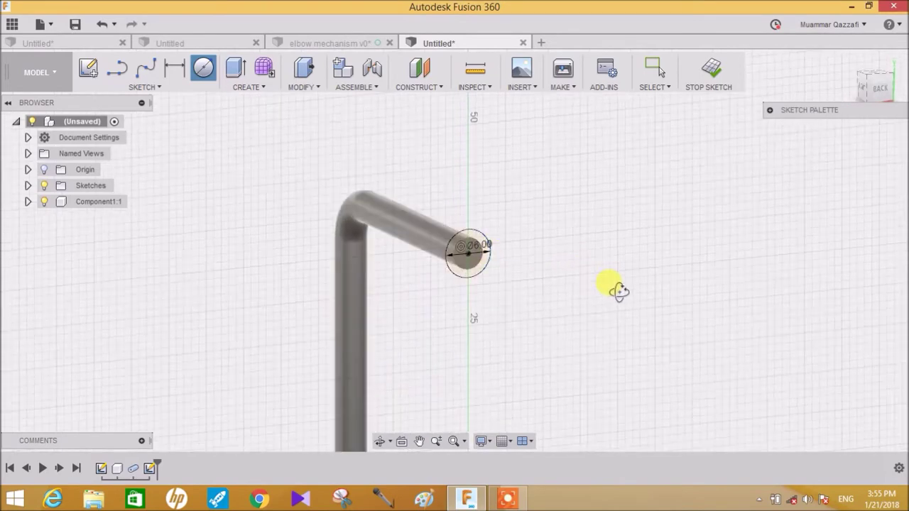
Step: Extrude the ring profile around the horizontal arm's end by -23 mm back along the arm, joined to the pipe
click(238, 74)
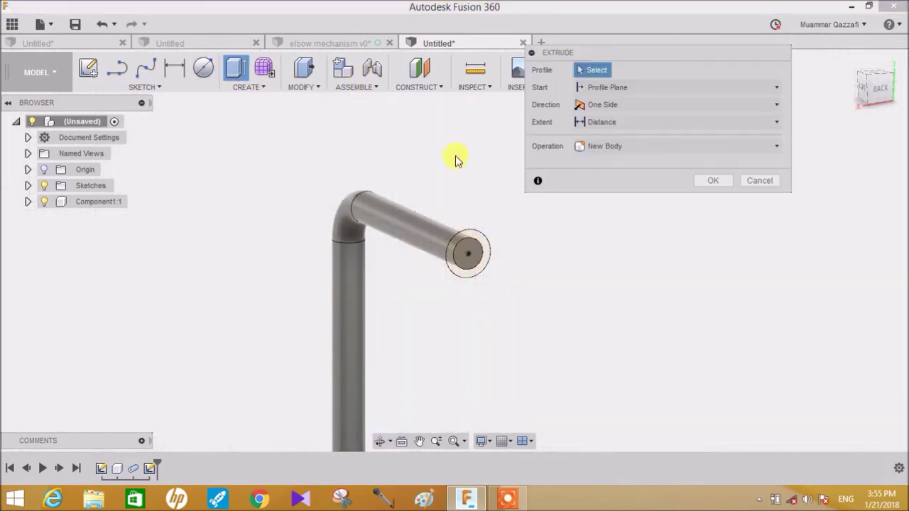
click(477, 248)
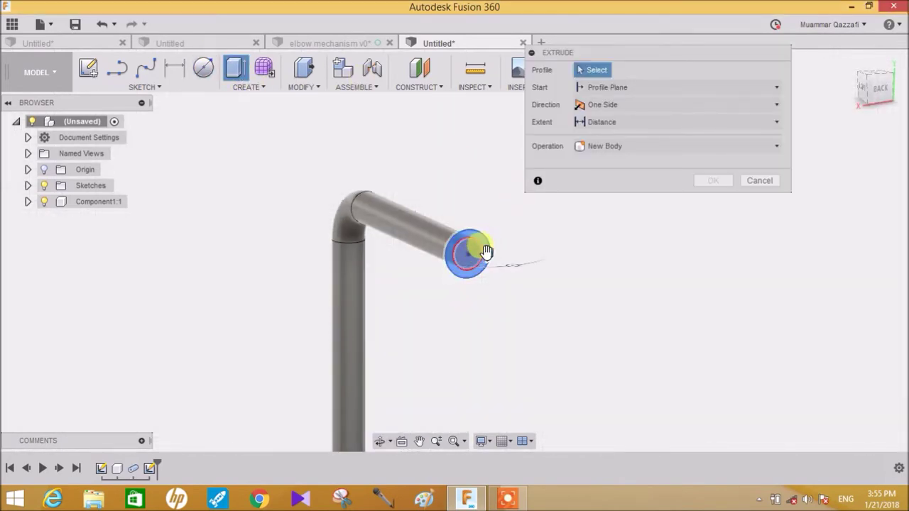
drag(452, 234, 412, 213)
shift+middle_drag(473, 240, 584, 188)
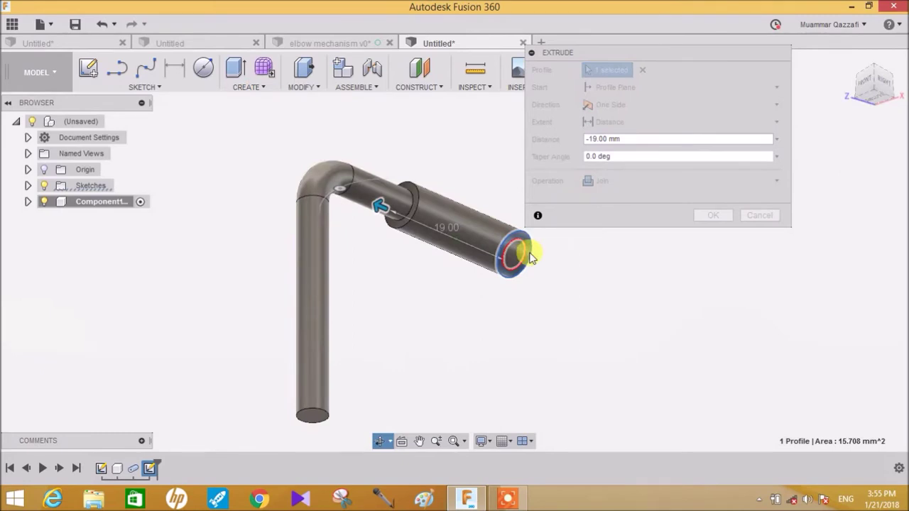
drag(382, 206, 360, 195)
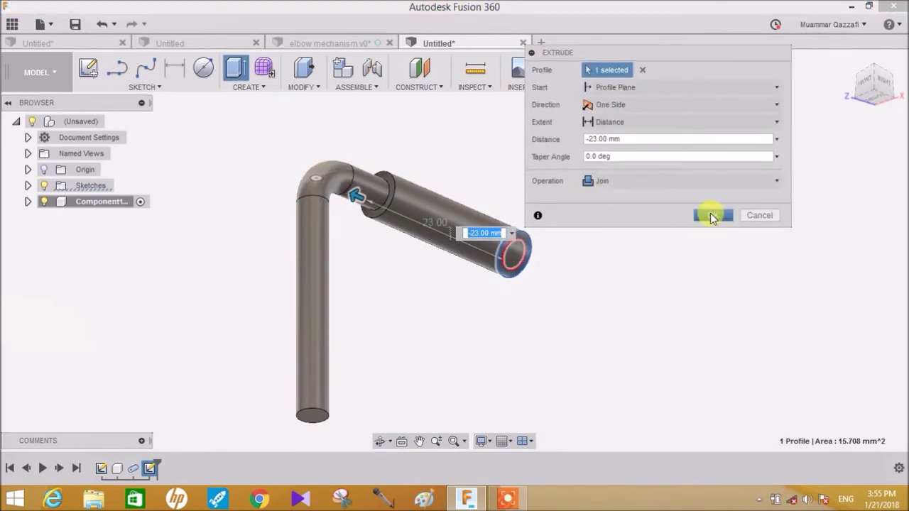
click(713, 216)
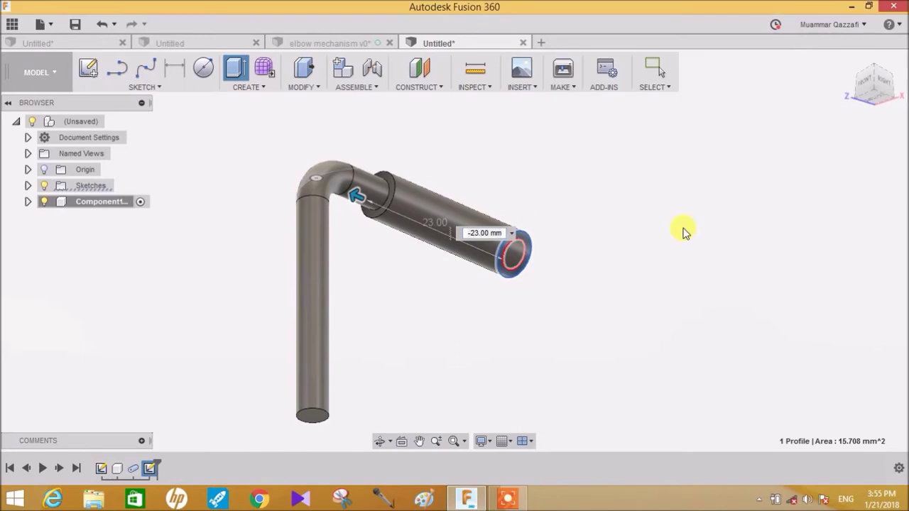
Step: Sketch a 6 mm diameter circle centred on the bottom end face of the pipe's vertical arm
click(203, 68)
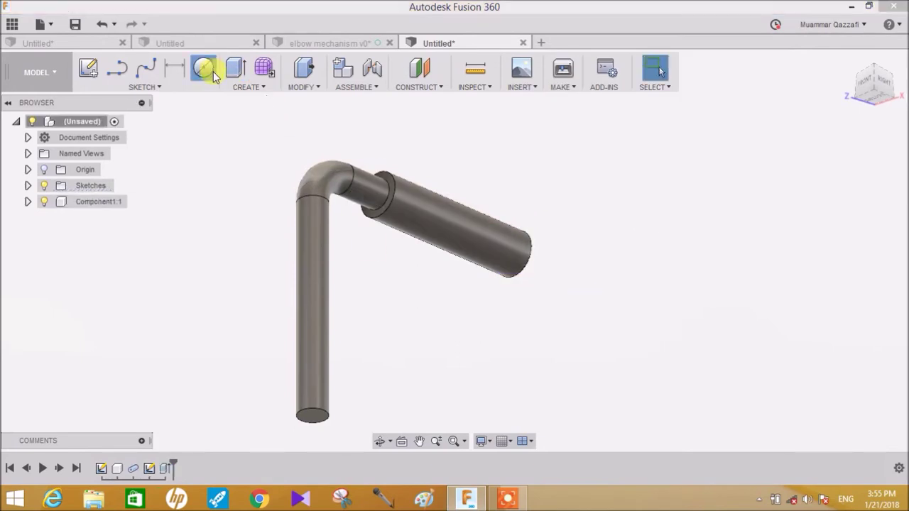
click(319, 419)
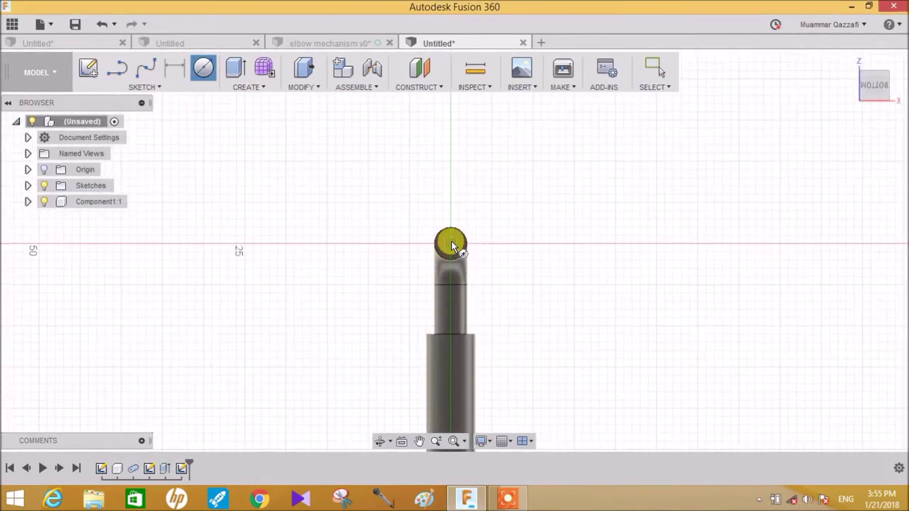
click(452, 246)
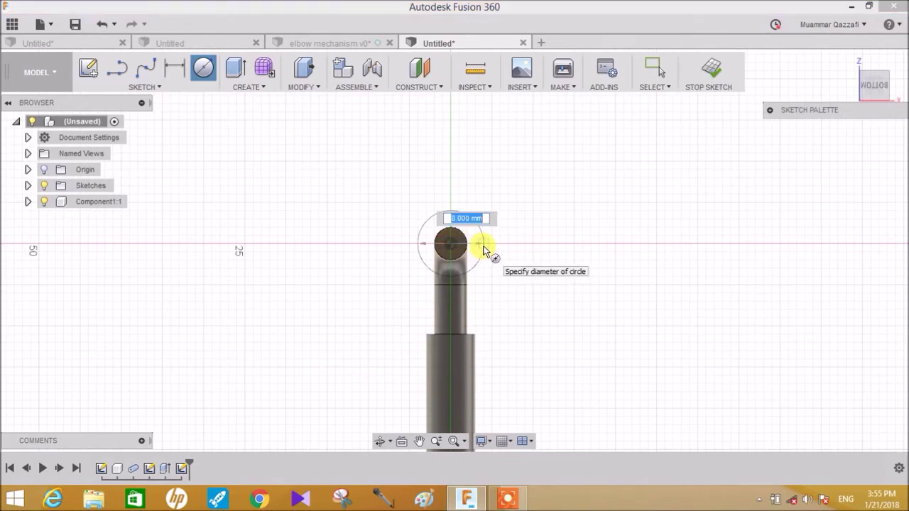
key(Return)
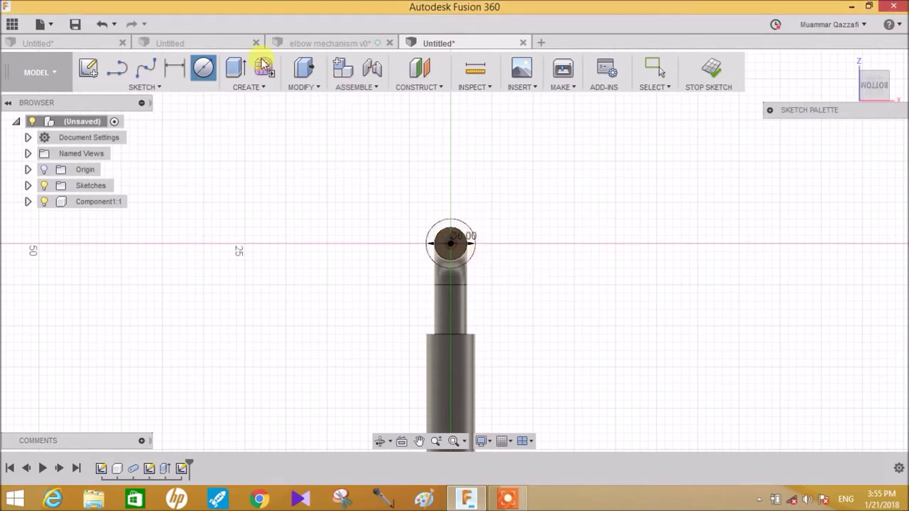
key(Escape)
Step: Extrude the ring profile at the vertical arm's bottom end by -22 mm up along the arm, joined to the pipe
key(e)
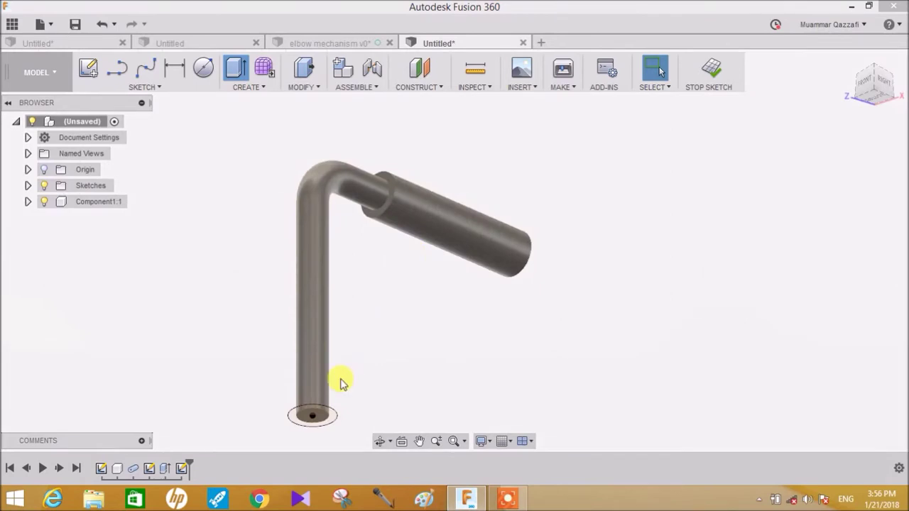
click(328, 419)
drag(325, 420, 325, 260)
click(713, 215)
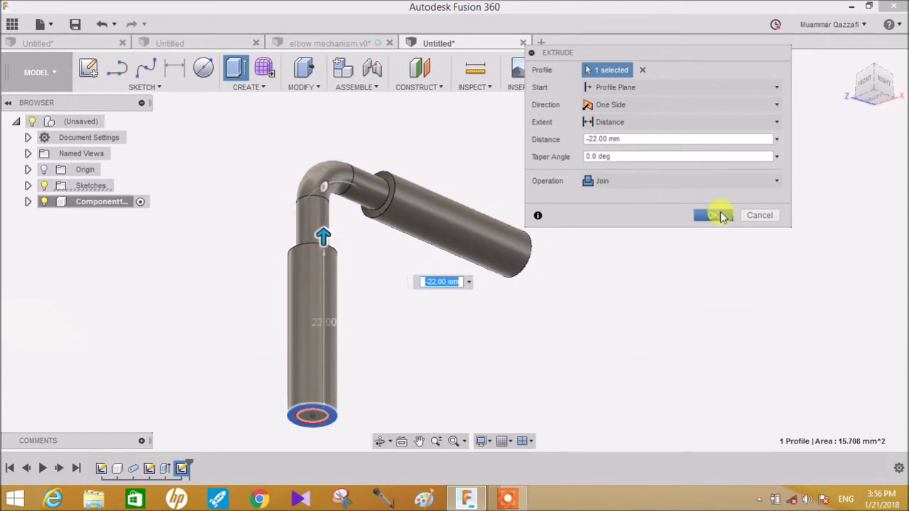
Step: Rename the bent pipe component as piston
shift+middle_drag(614, 254, 510, 298)
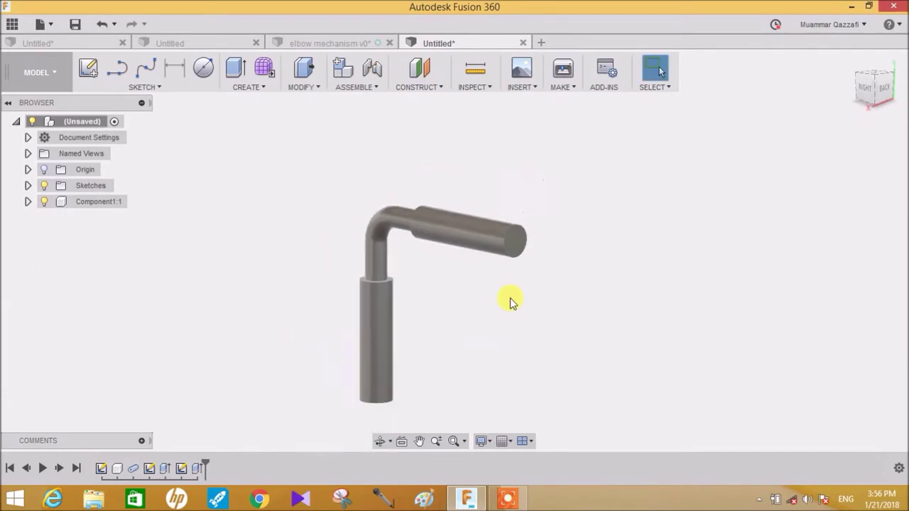
click(92, 205)
click(92, 204)
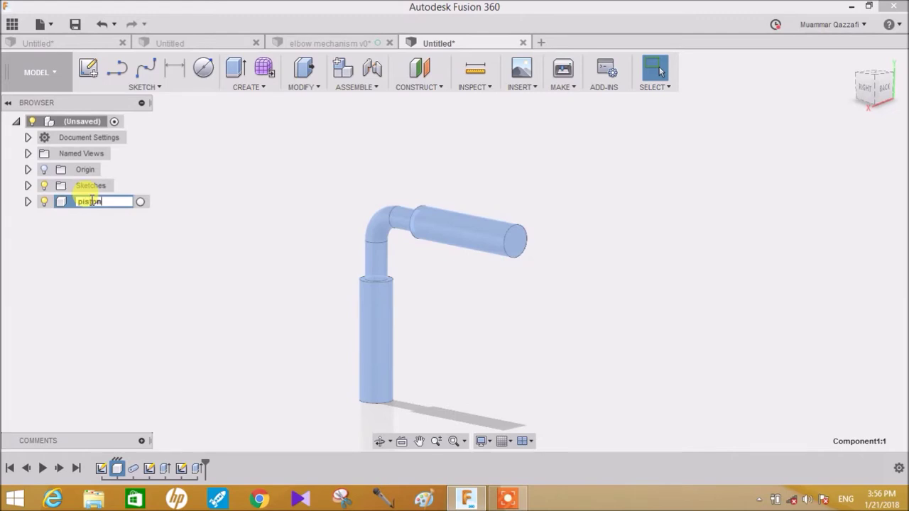
key(Escape)
click(161, 241)
Step: Copy the piston component and paste a second instance, moved about -48.3 mm in X and -14.5 mm in Y
middle_drag(274, 237, 260, 166)
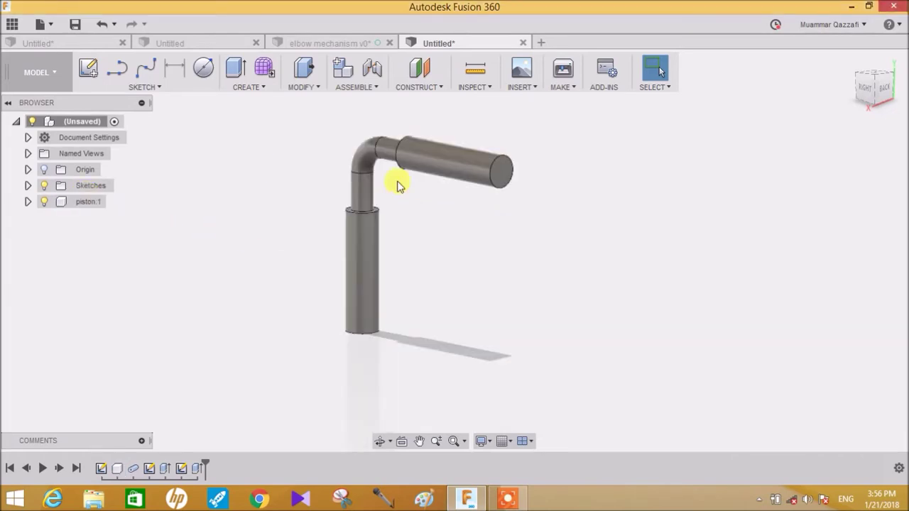
click(85, 202)
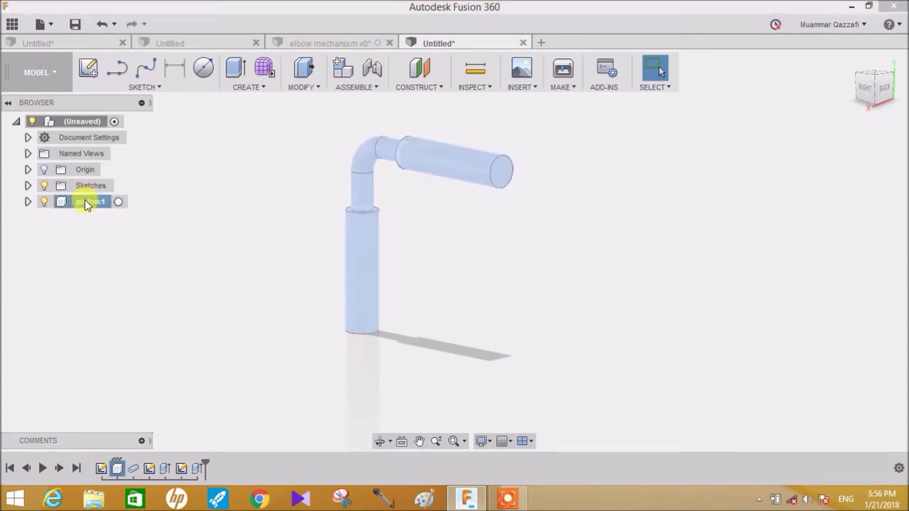
right_click(84, 201)
click(112, 229)
click(80, 248)
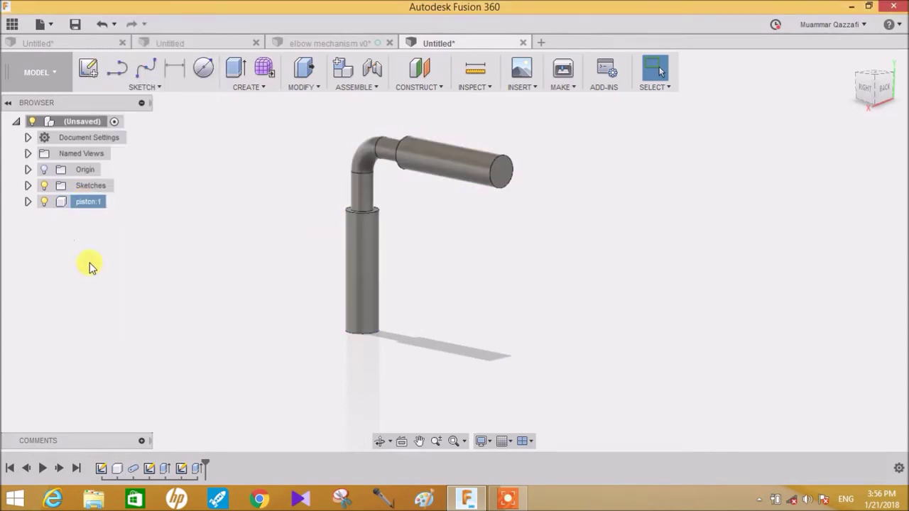
right_click(89, 265)
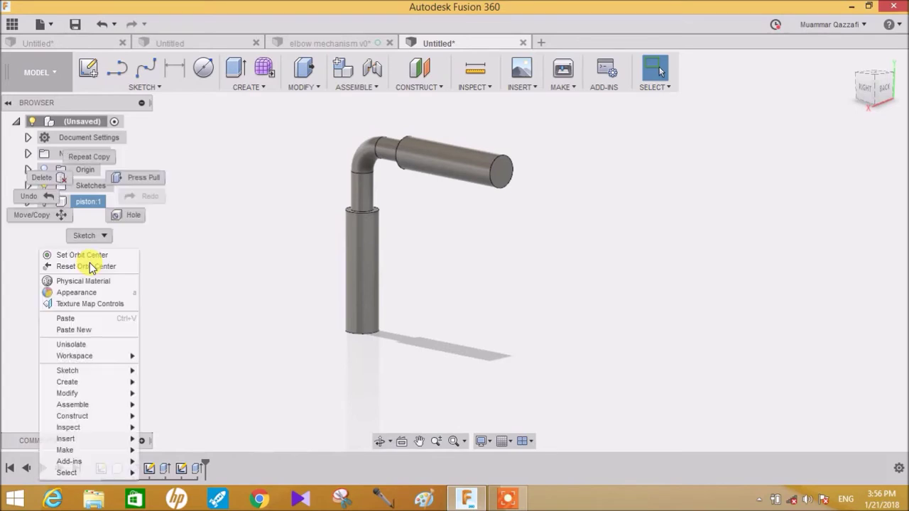
click(84, 318)
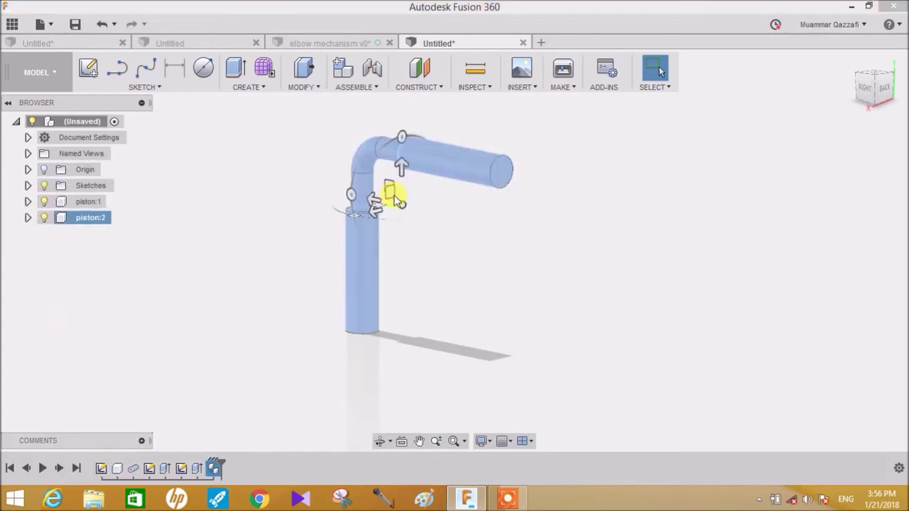
drag(448, 191, 651, 272)
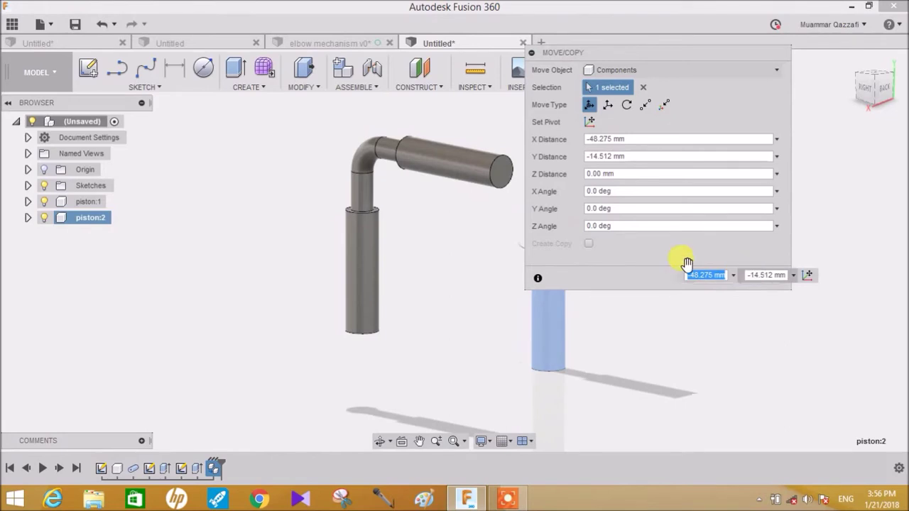
key(Return)
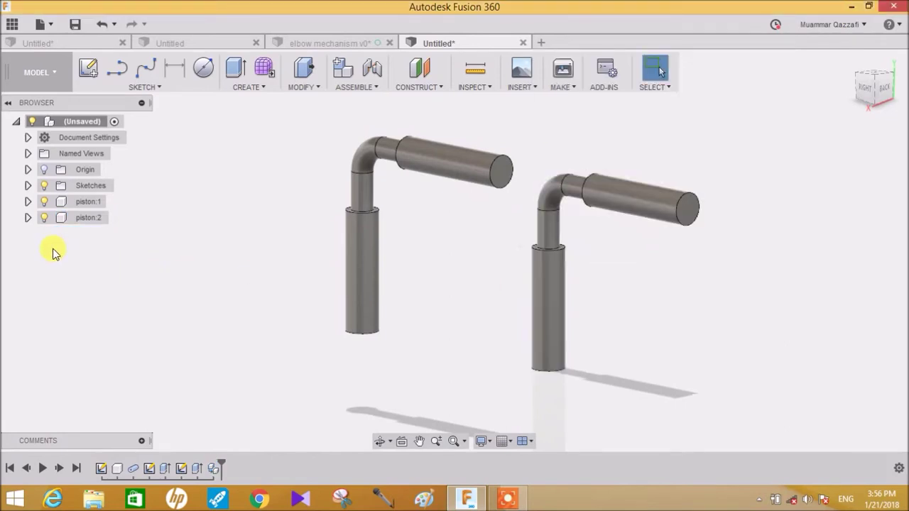
Step: Paste a third piston instance, moved about 32 mm in X and -2.1 mm in Y
right_click(56, 254)
click(78, 321)
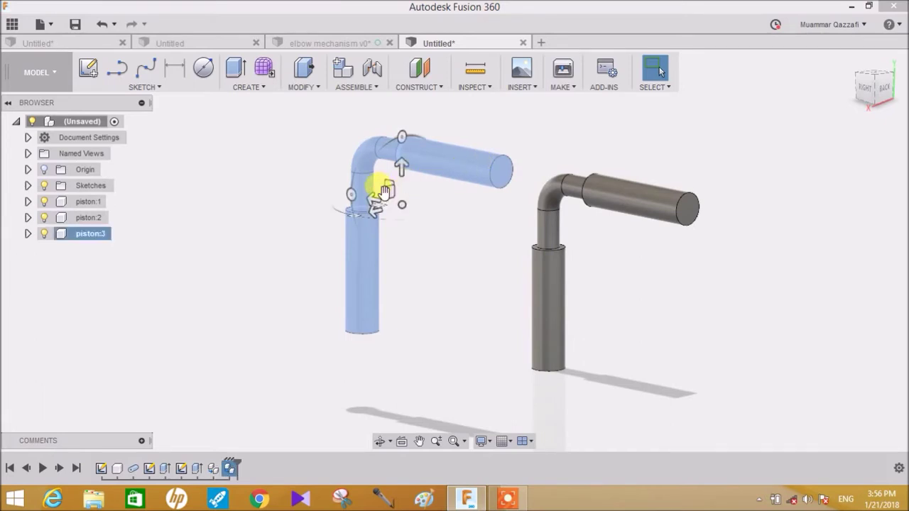
drag(383, 190, 262, 229)
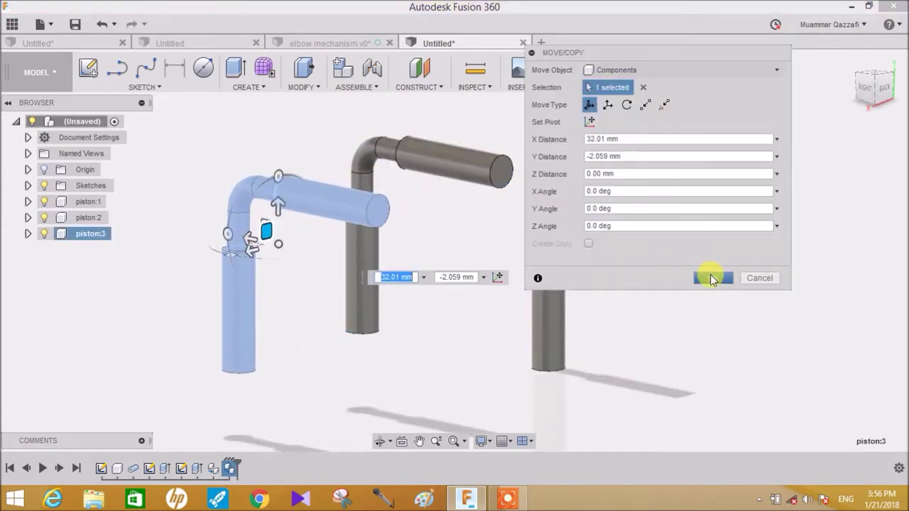
click(712, 278)
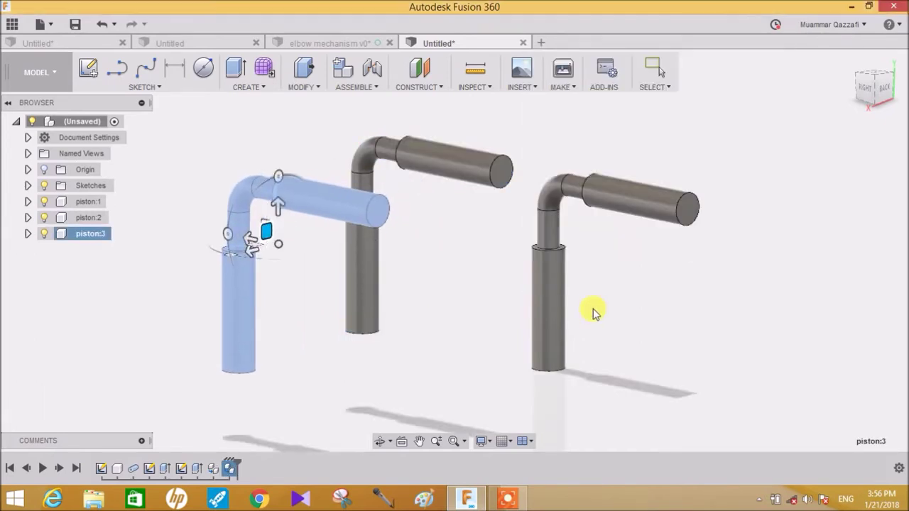
Step: Hide all three piston components
click(45, 234)
click(44, 217)
click(44, 202)
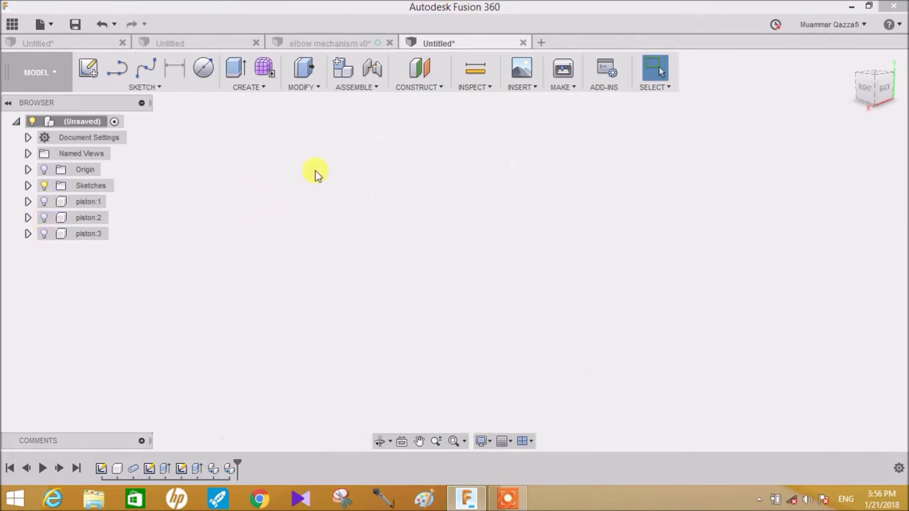
Step: Start a new sketch on the vertical YZ plane and draw a 30 mm diameter circle centred on the origin
click(96, 74)
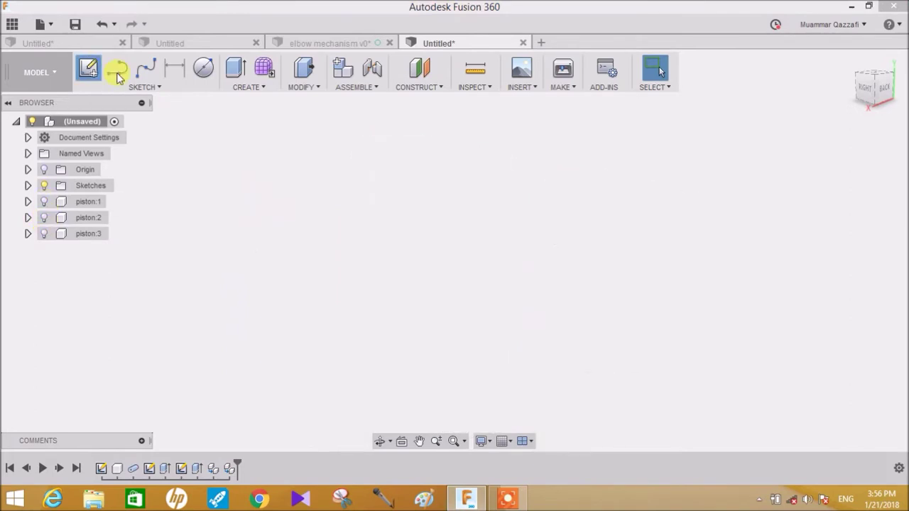
click(854, 61)
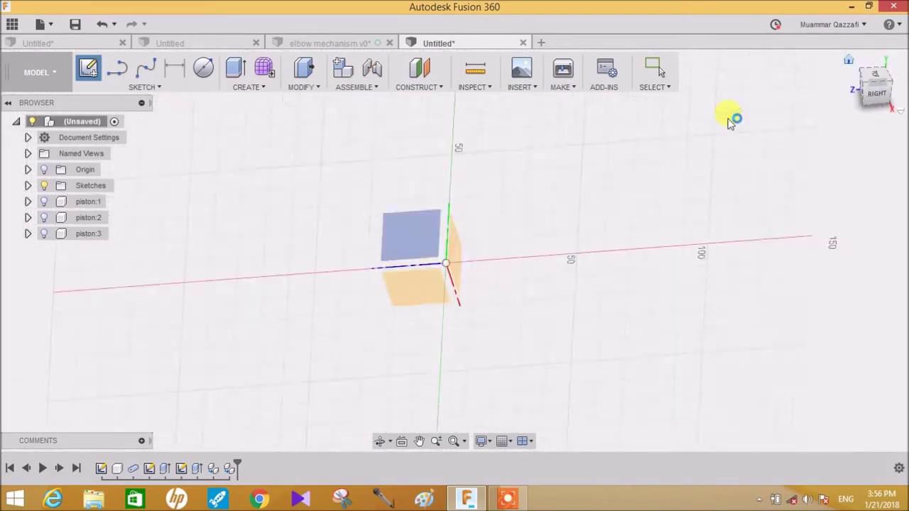
click(430, 231)
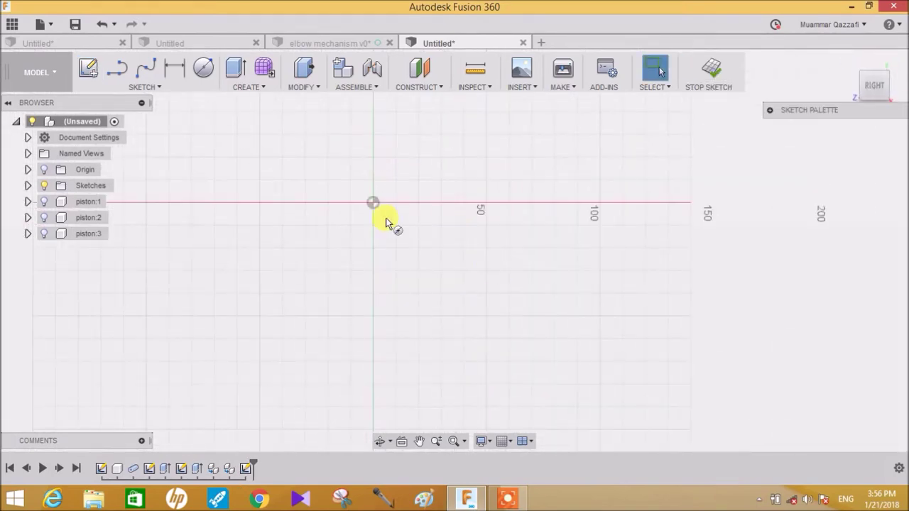
key(c)
click(375, 206)
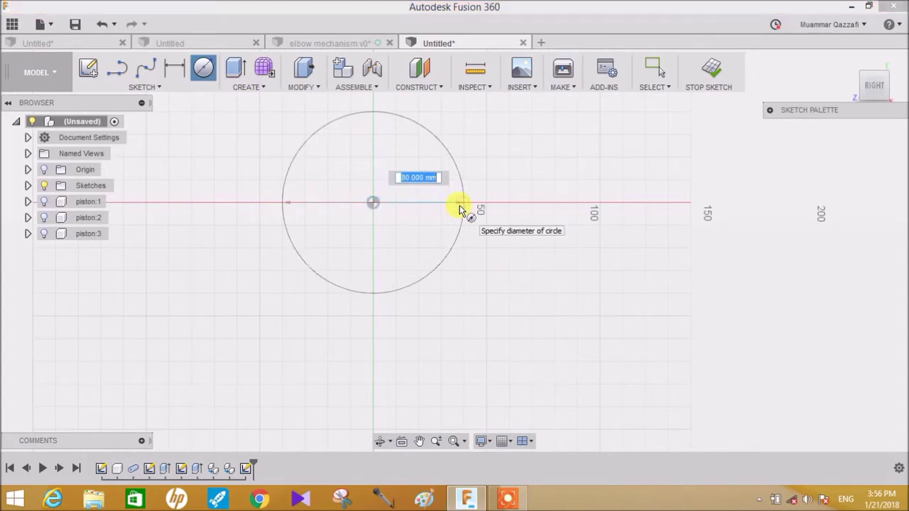
text(30)
key(Tab)
click(460, 205)
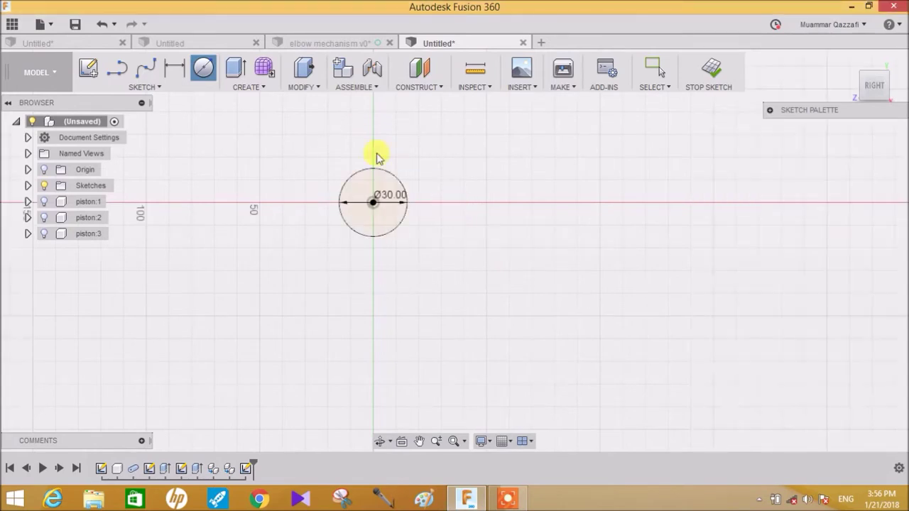
key(Escape)
Step: Extrude the 30 mm circle by 12 mm as a new component
click(235, 69)
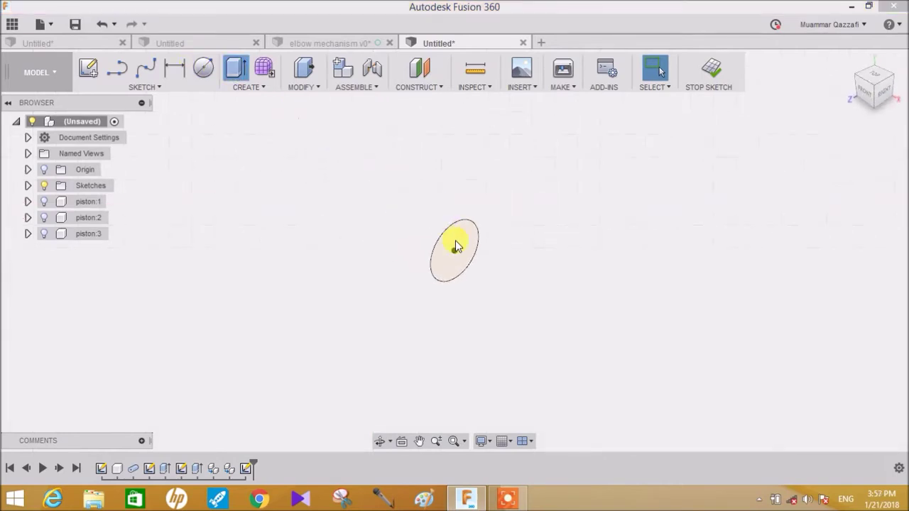
click(456, 240)
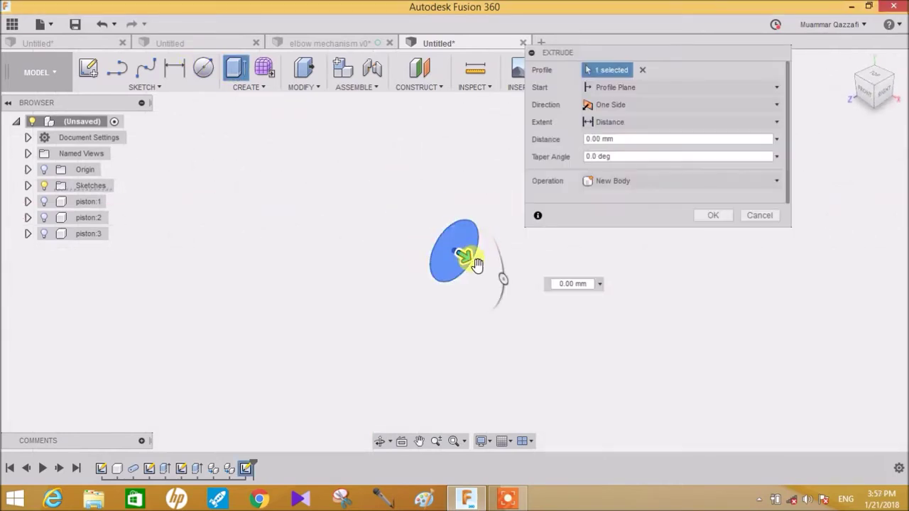
text(10)
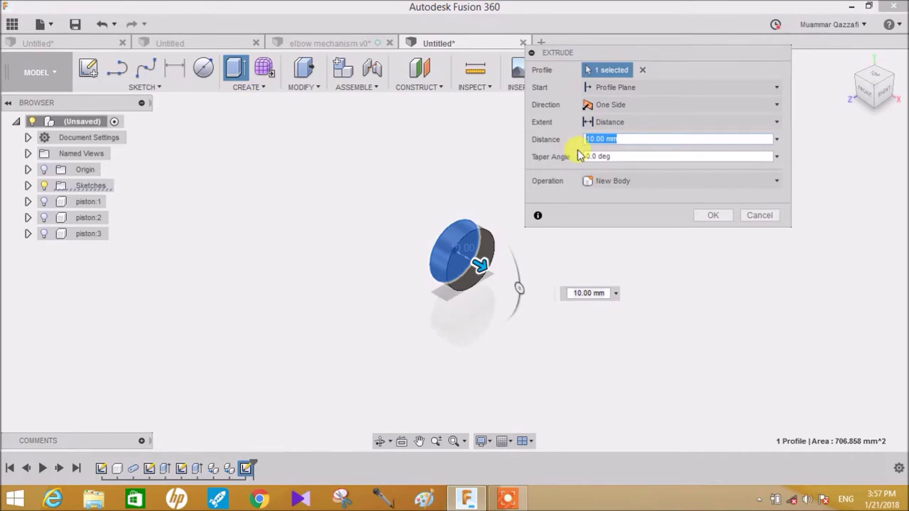
key(Tab)
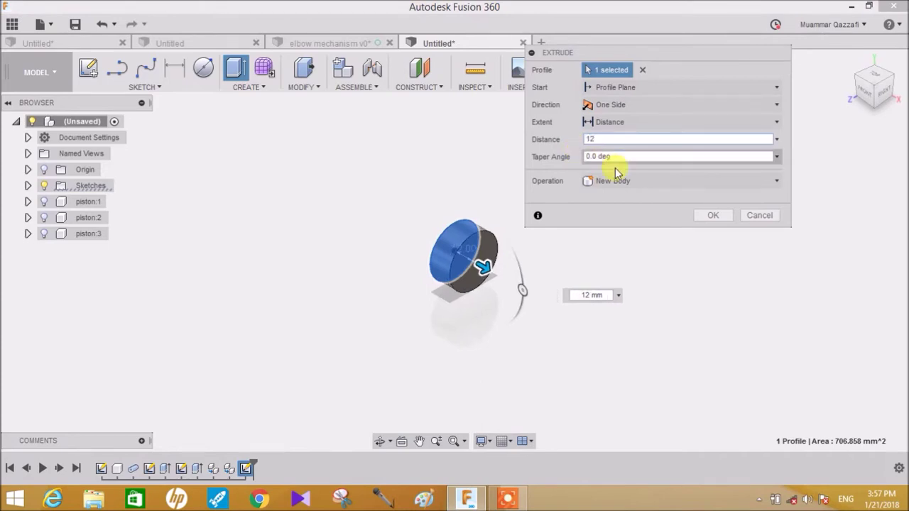
click(678, 180)
click(629, 248)
key(Down)
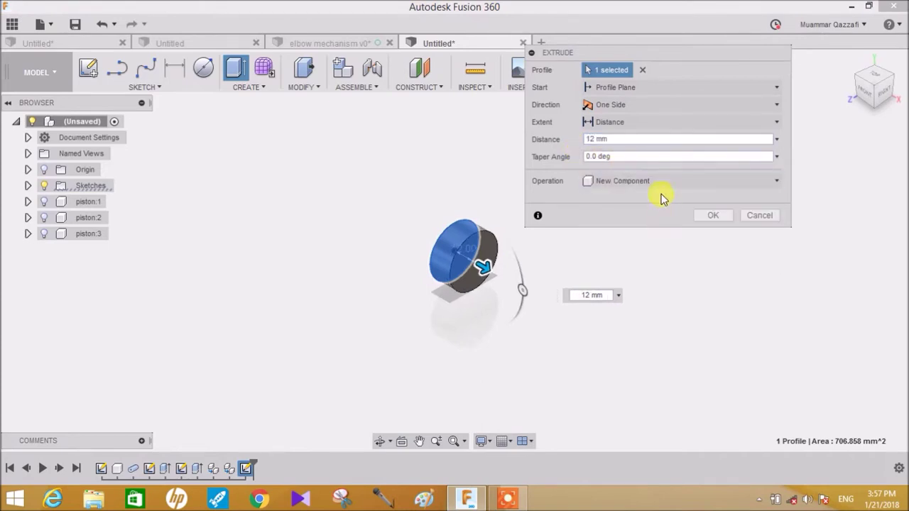
click(710, 215)
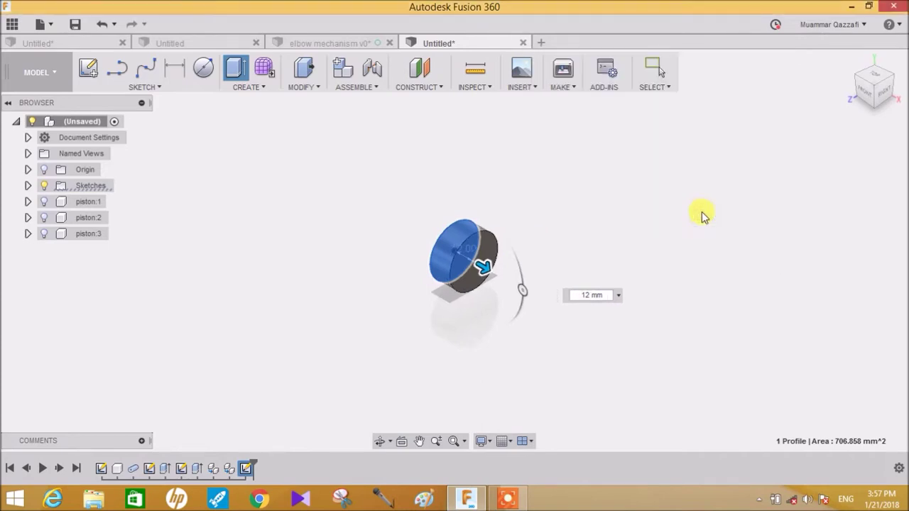
Step: Sketch a 28 mm diameter circle centred on the flat end face of the 12 mm thick disc
click(204, 74)
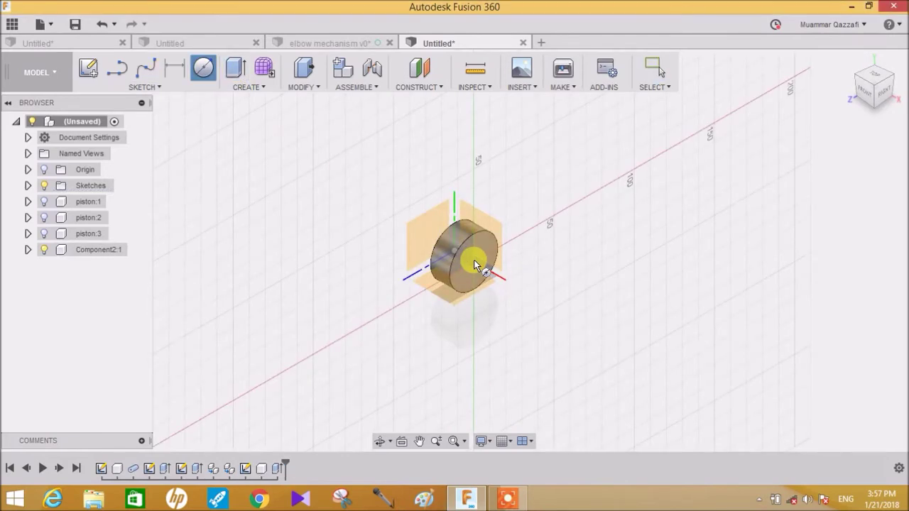
click(474, 260)
click(453, 251)
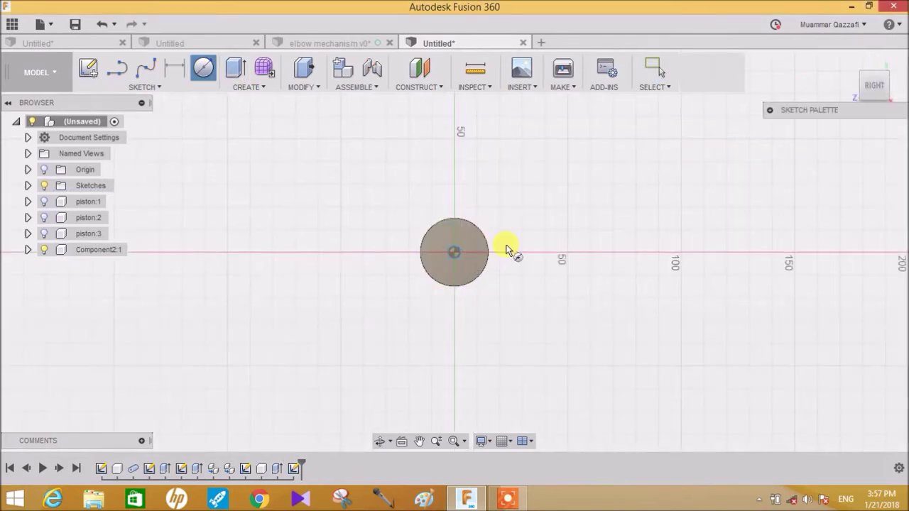
text(30)
key(Return)
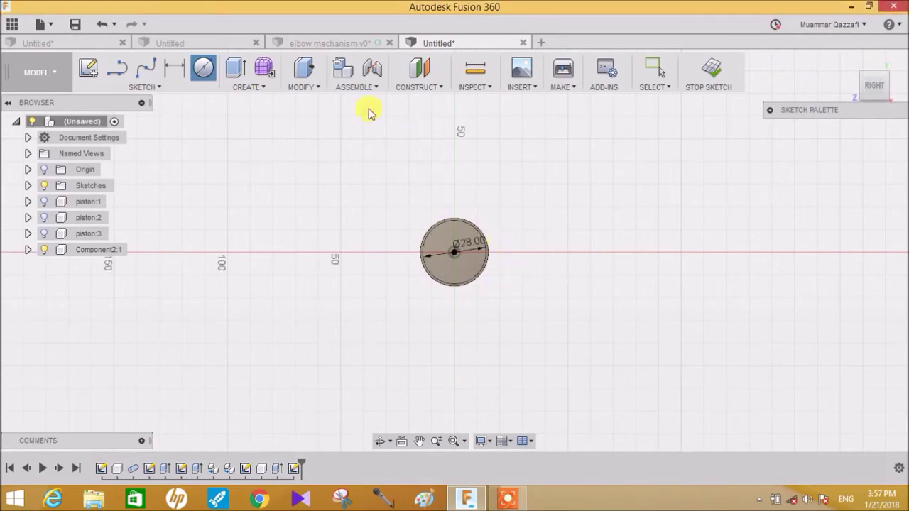
Step: Extrude the 28 mm circle outward by 18 mm, joined to the disc
click(235, 69)
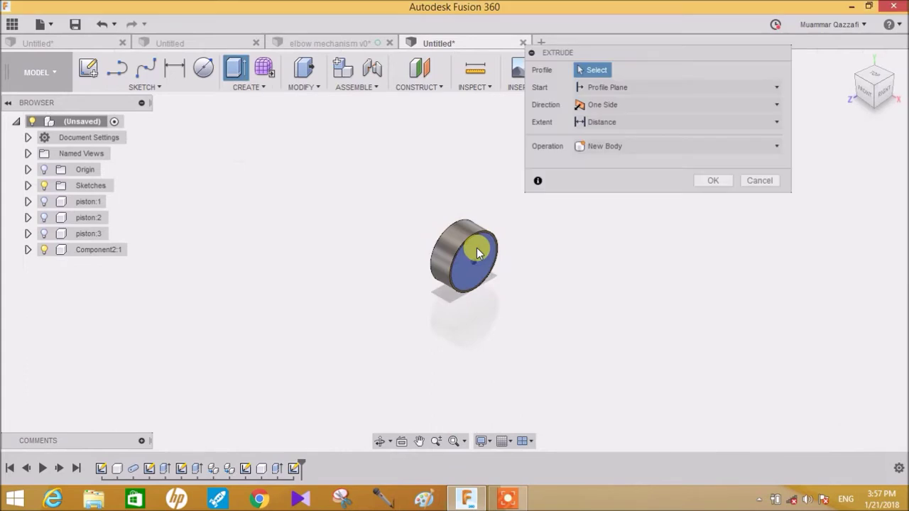
click(488, 257)
click(636, 138)
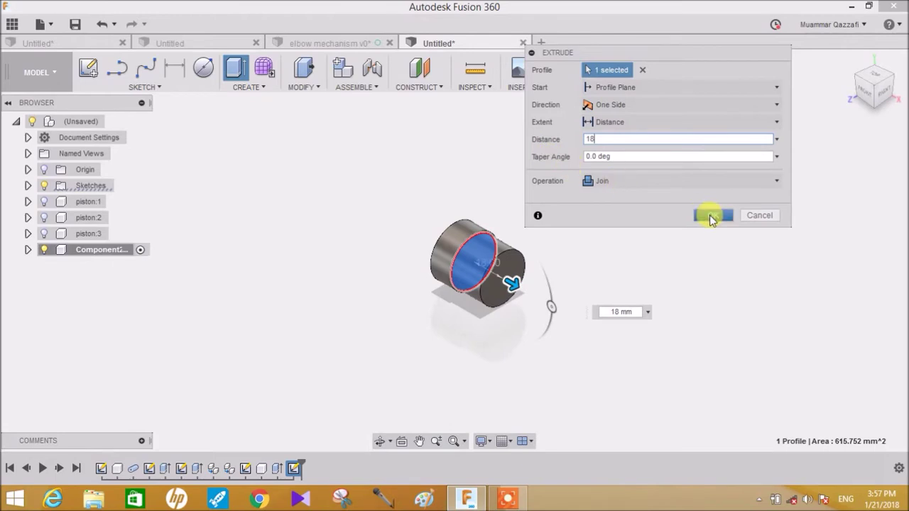
click(711, 217)
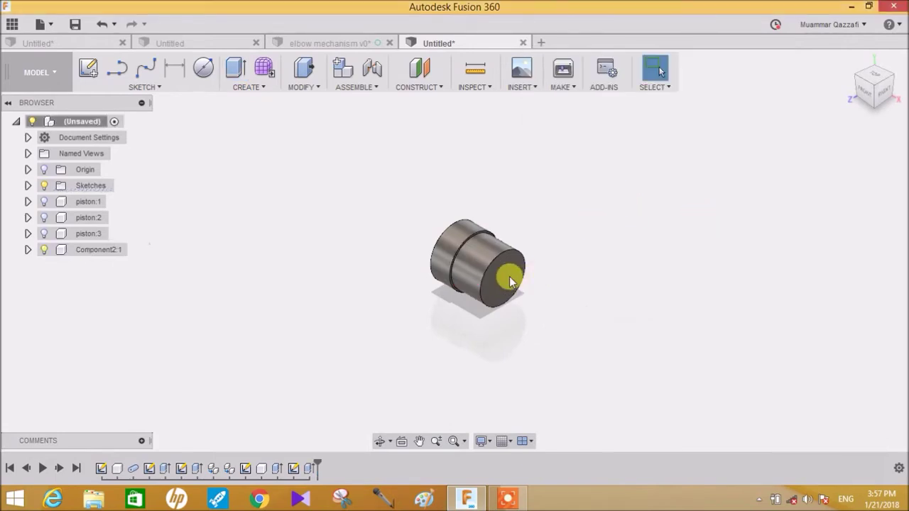
Step: Start a sketch on the smaller section's end face and draw two 6 mm circles, one at the centre and one straight above it
click(479, 270)
click(88, 68)
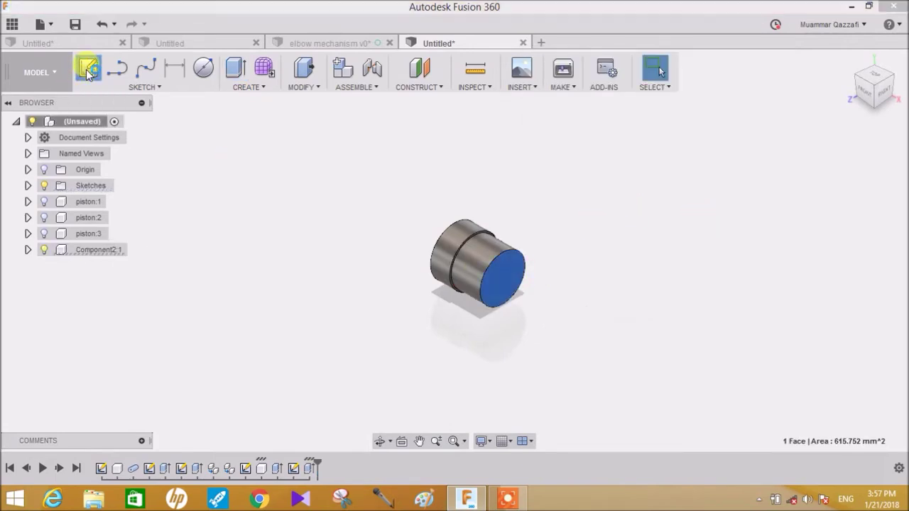
click(395, 220)
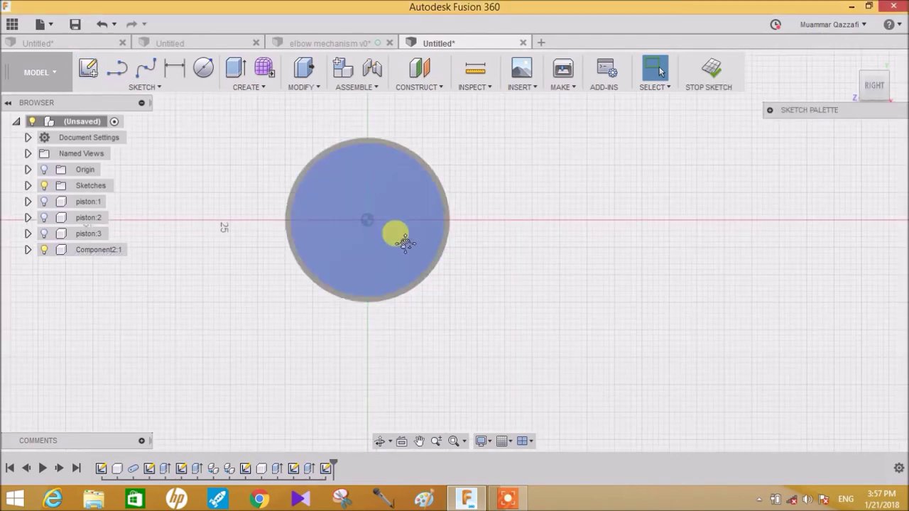
key(c)
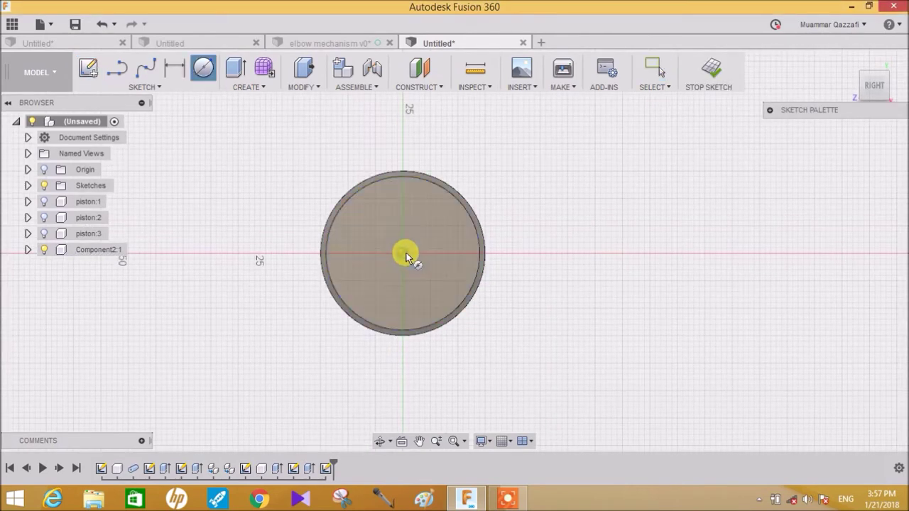
click(403, 254)
text(6)
key(Return)
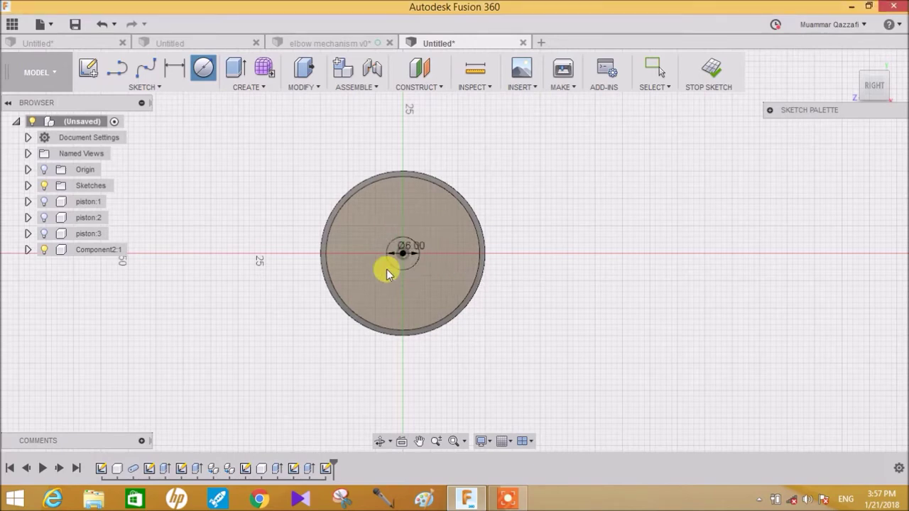
click(413, 211)
text(5)
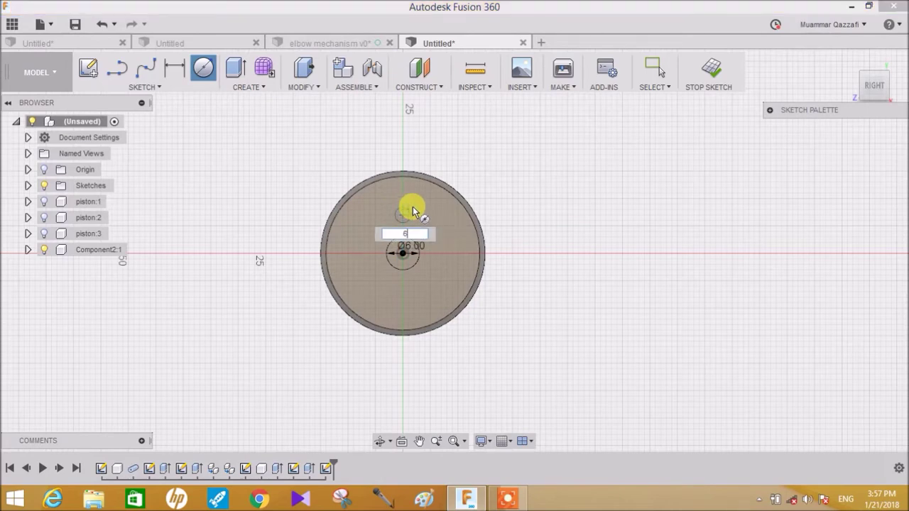
key(Return)
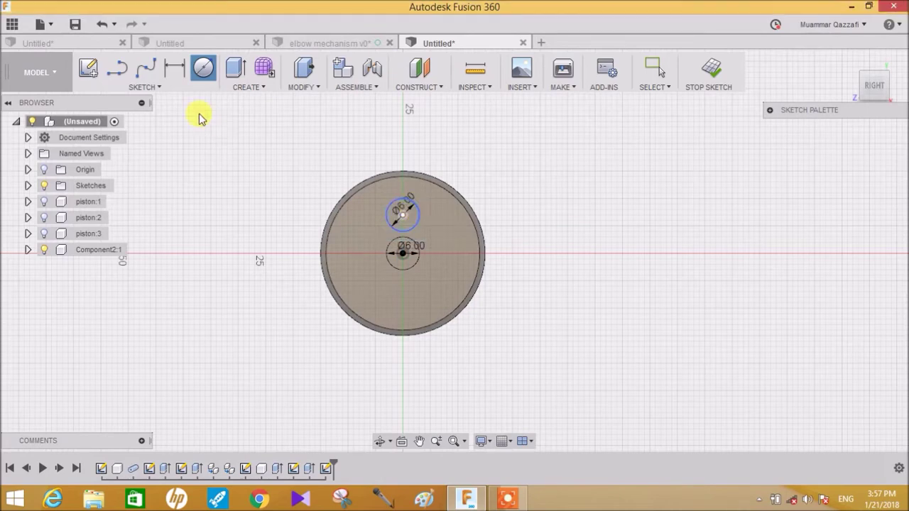
Step: Dimension the vertical distance between the two 6 mm circle centres as 8 mm
key(Escape)
click(174, 67)
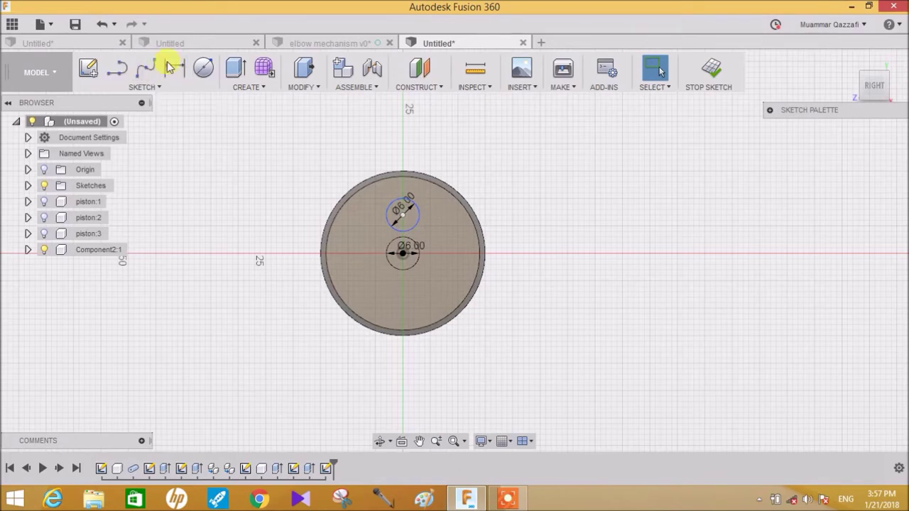
click(401, 245)
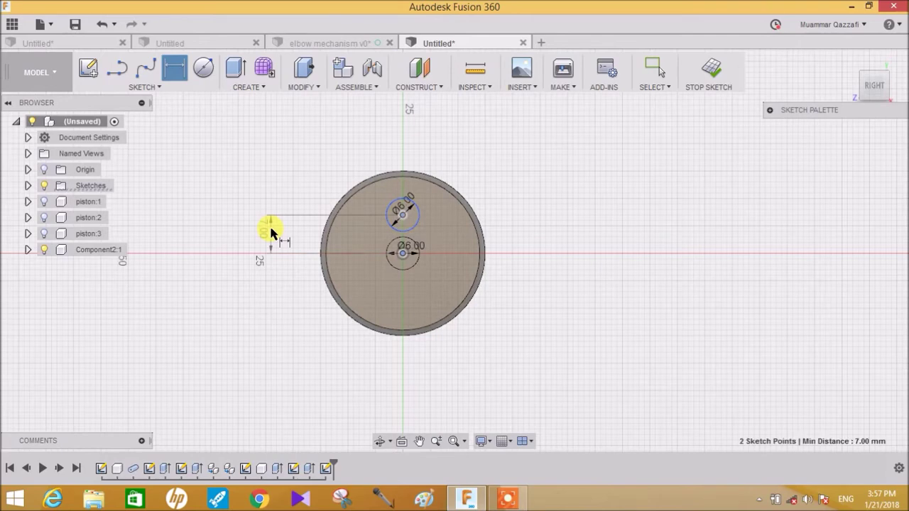
click(271, 233)
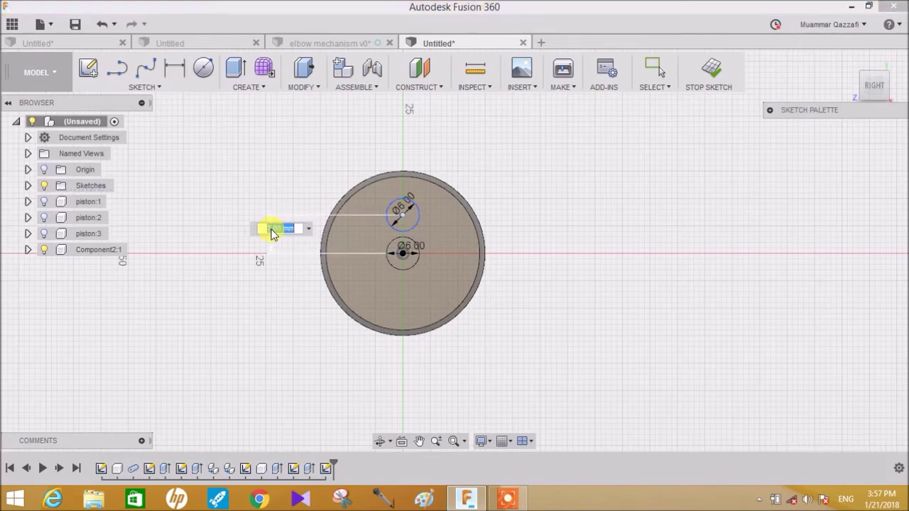
text(8)
key(Return)
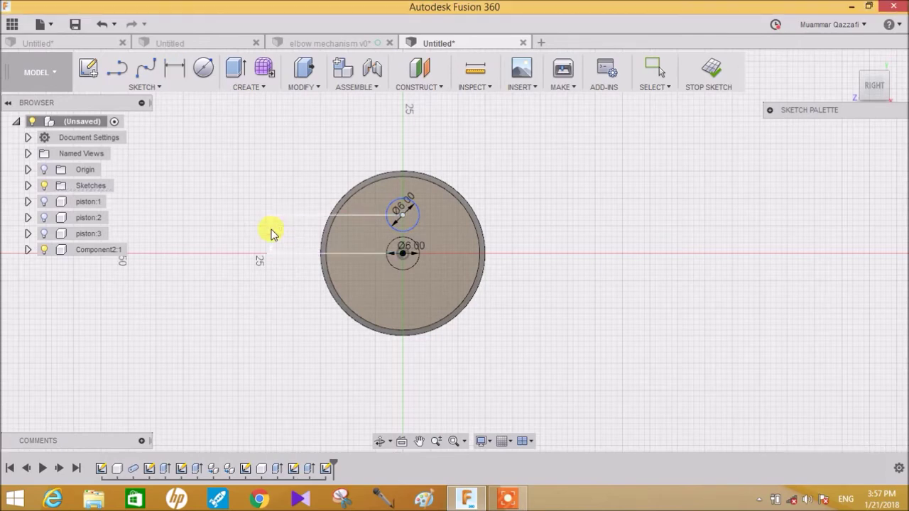
Step: Extrude both 6 mm circles back through the whole part by about 51 mm to cut two through holes
click(235, 68)
click(407, 210)
click(406, 250)
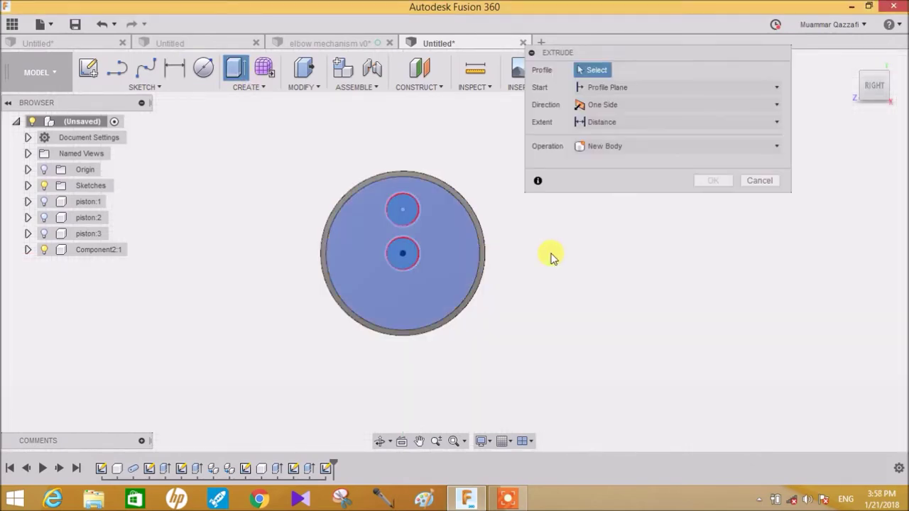
shift+middle_drag(551, 247, 582, 270)
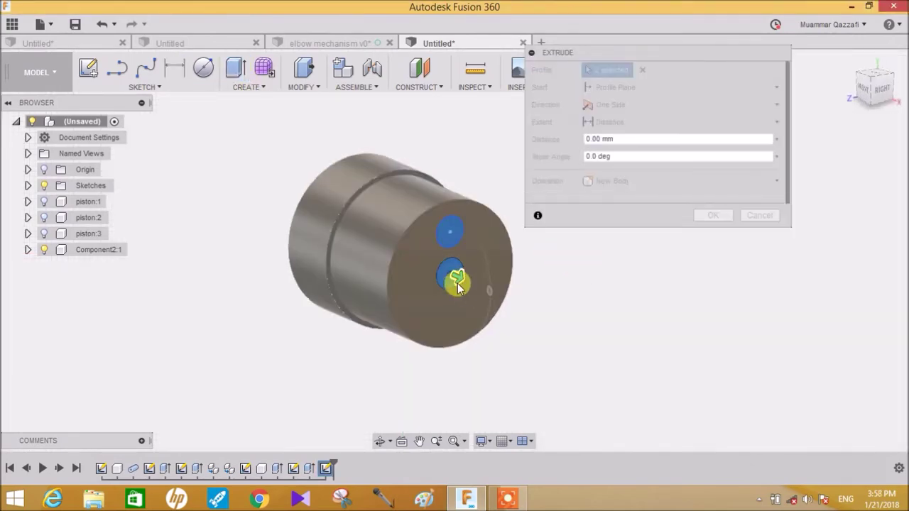
drag(382, 261, 288, 233)
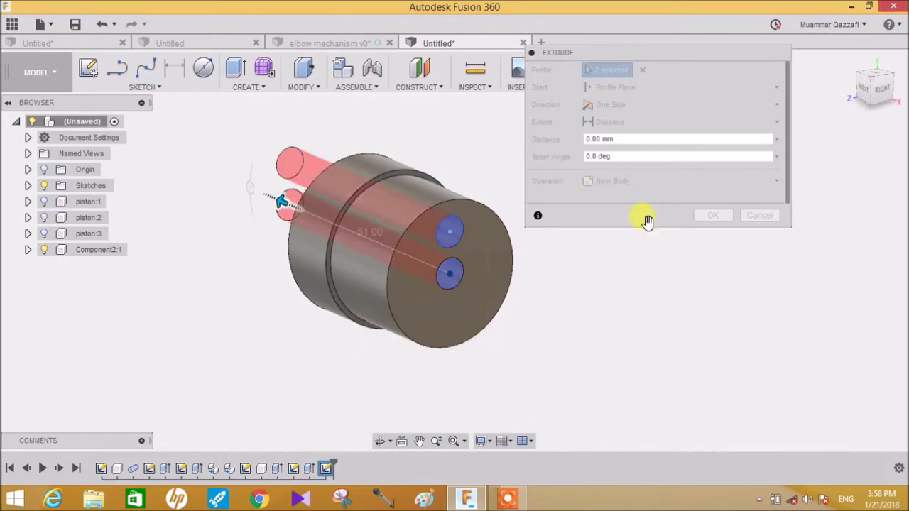
click(712, 231)
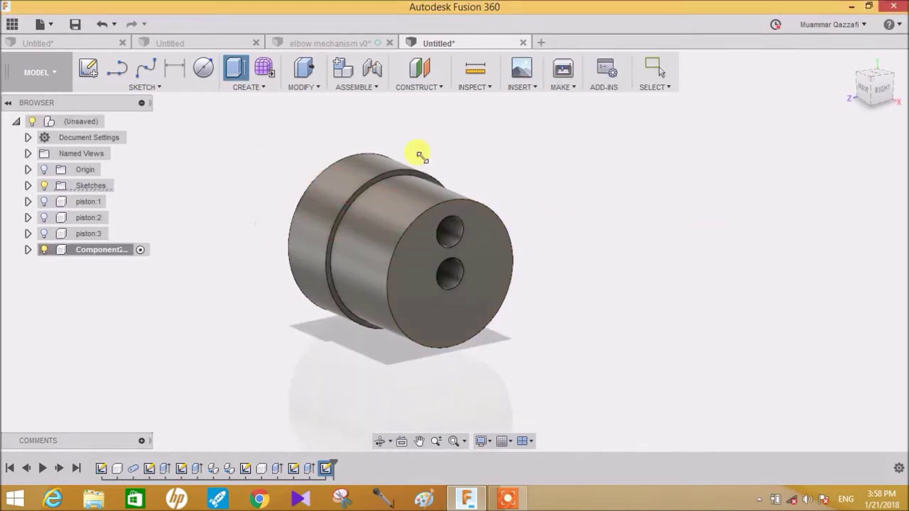
Step: Create a full circular pattern of the upper hole's face around the central hole with a quantity of 3
click(254, 89)
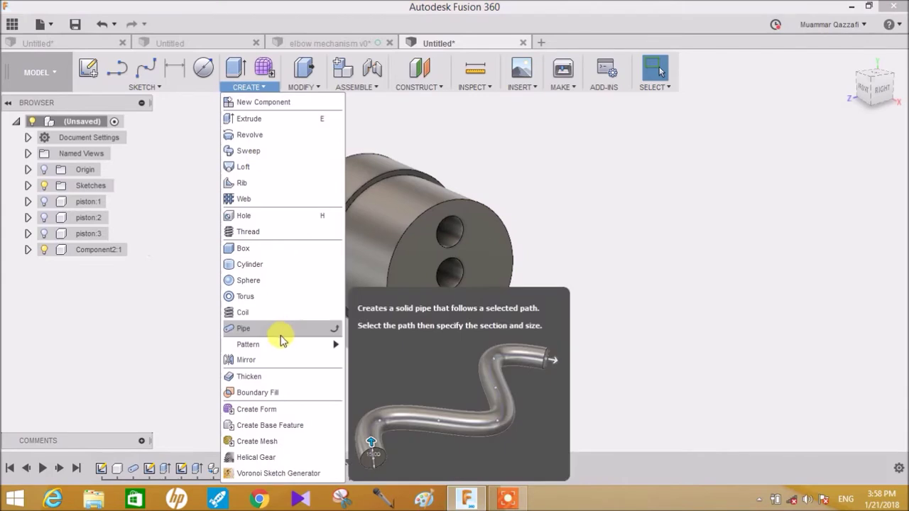
mouse_move(282, 344)
click(382, 362)
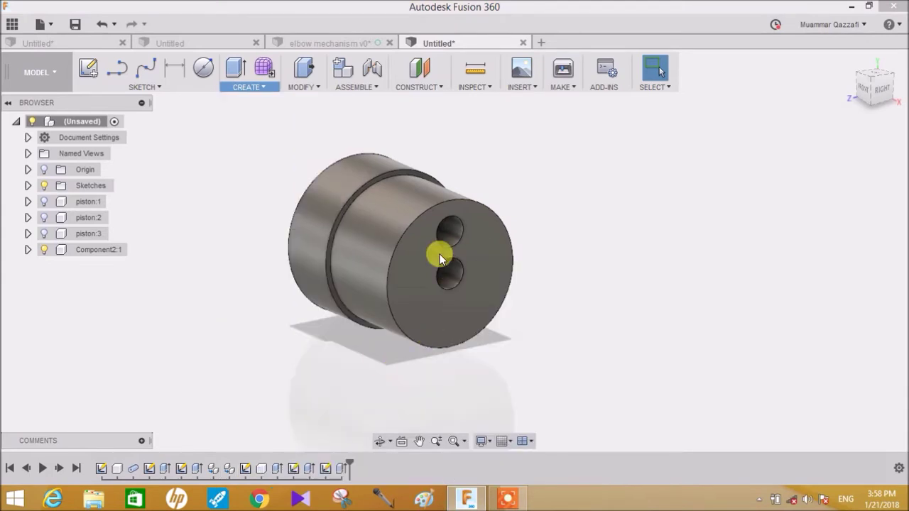
click(452, 238)
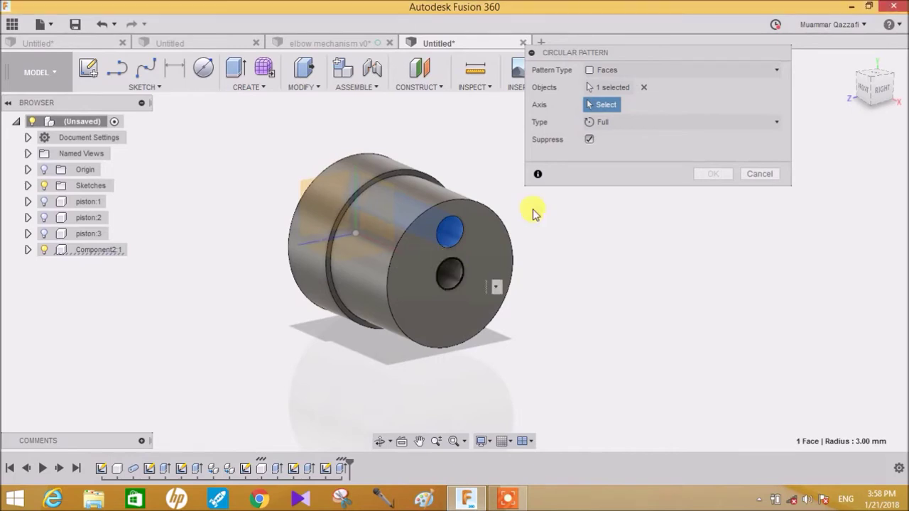
click(441, 272)
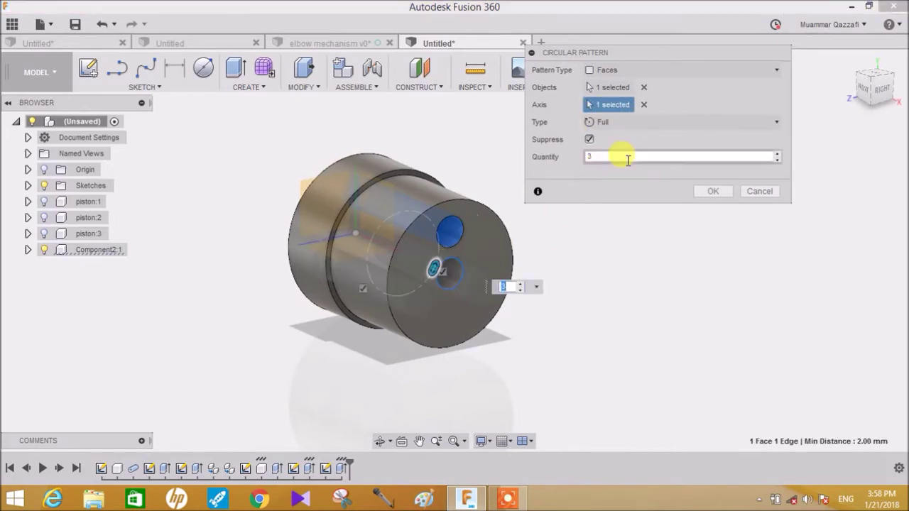
click(703, 193)
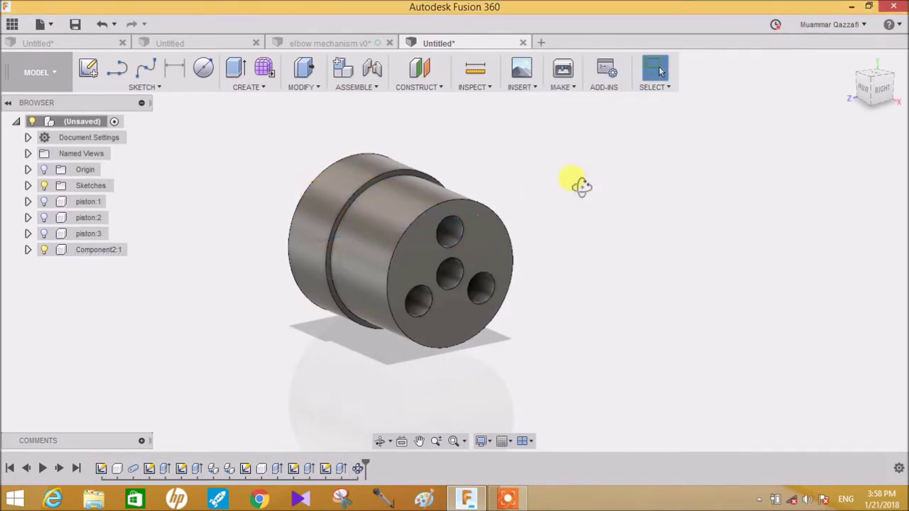
Step: Rename the drilled component as cylinder
shift+middle_drag(581, 186, 621, 198)
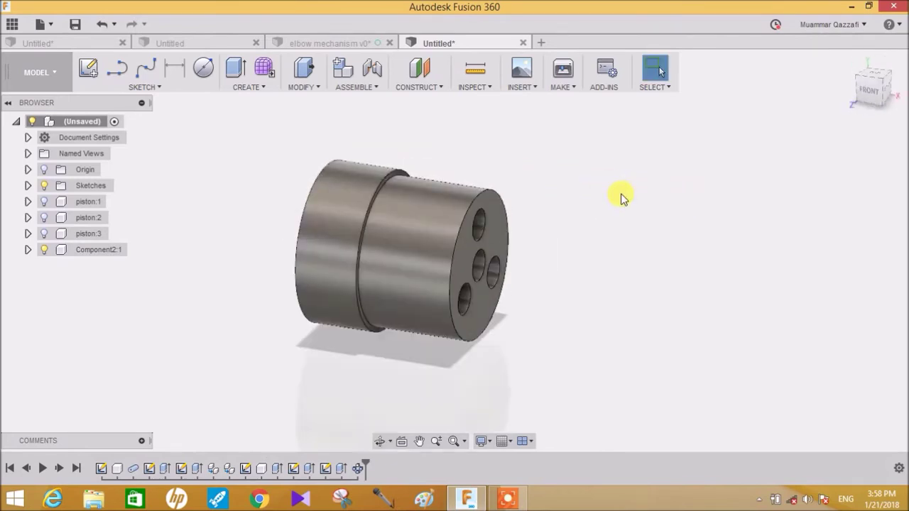
shift+middle_drag(555, 222, 582, 218)
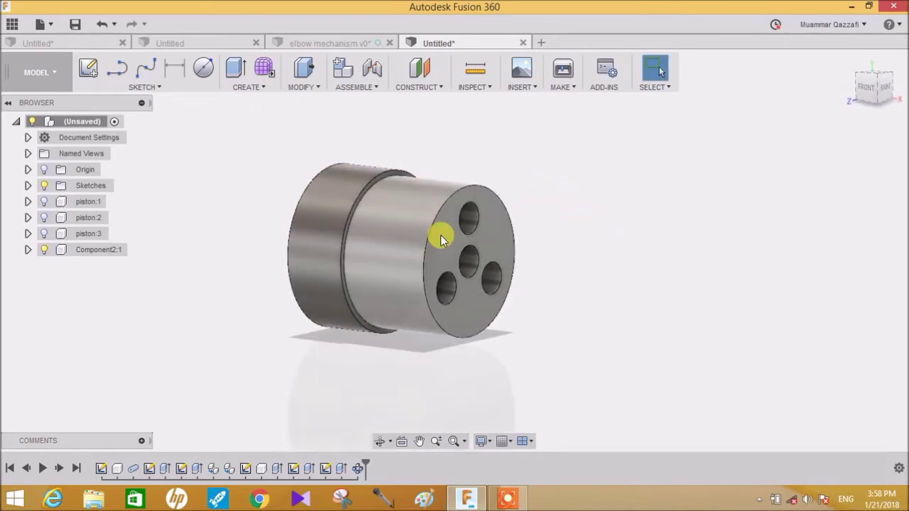
click(96, 253)
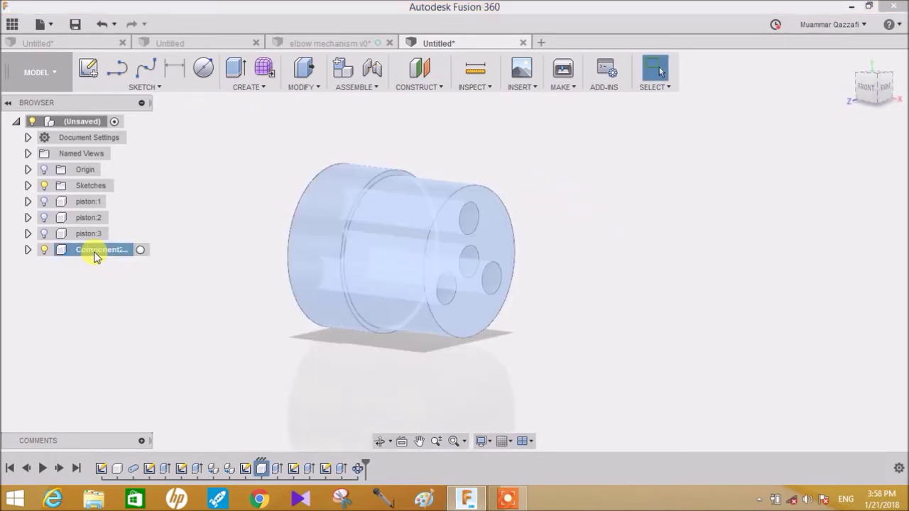
click(98, 253)
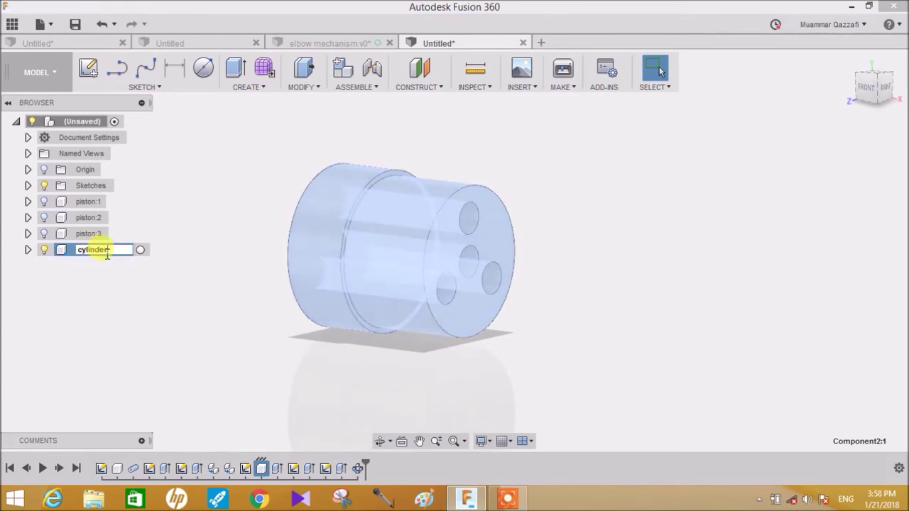
text(cylinder)
key(Return)
click(117, 286)
Step: Paste an independent new copy of the cylinder component and move it about -10 mm in Y and -89 mm in Z
click(90, 253)
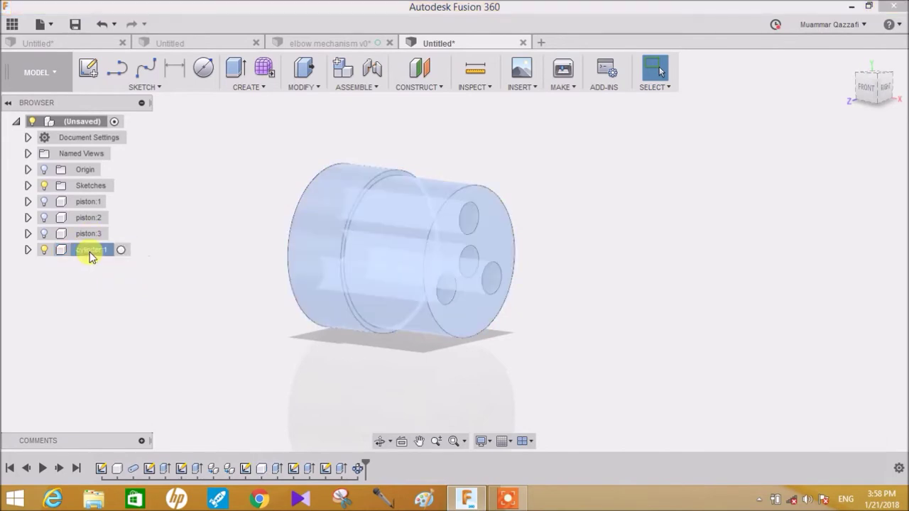
right_click(91, 256)
click(113, 230)
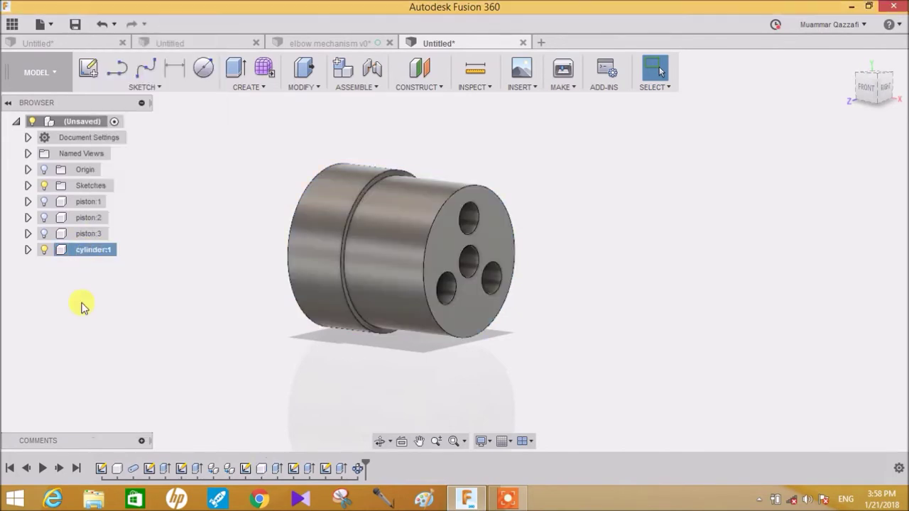
right_click(82, 307)
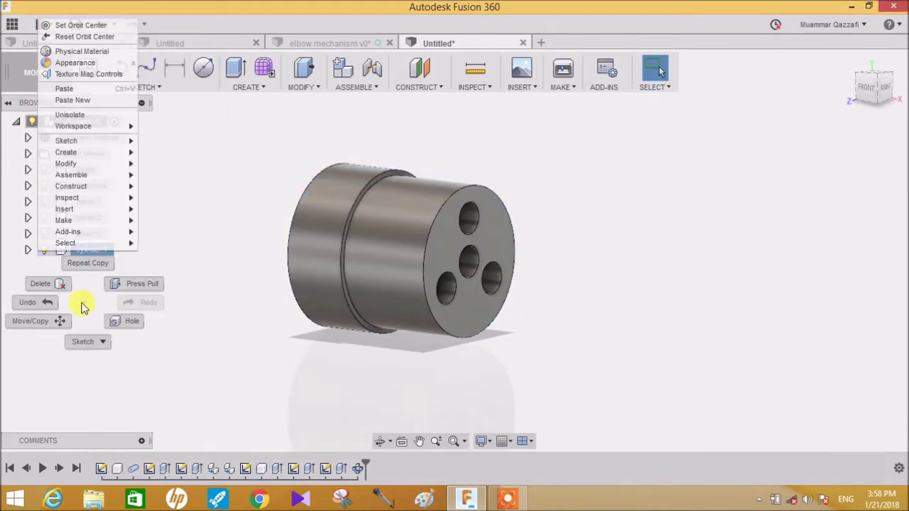
click(96, 103)
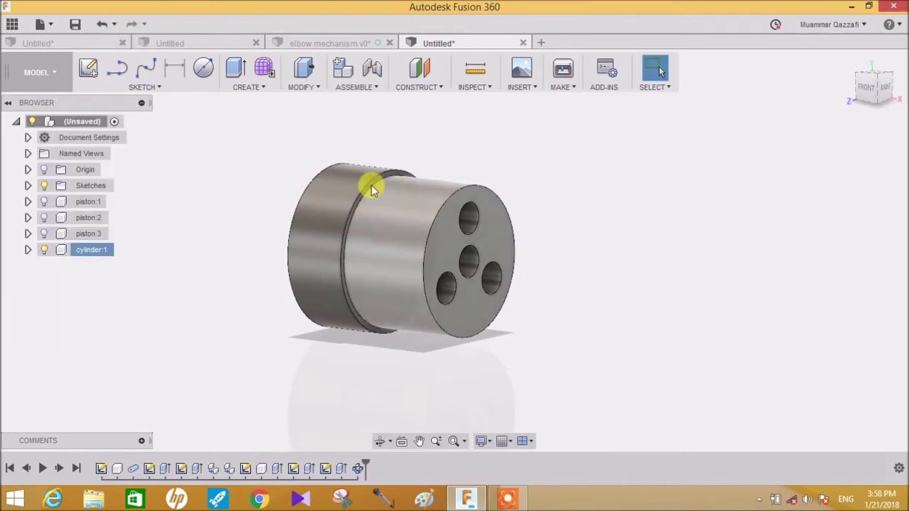
right_click(74, 299)
click(104, 87)
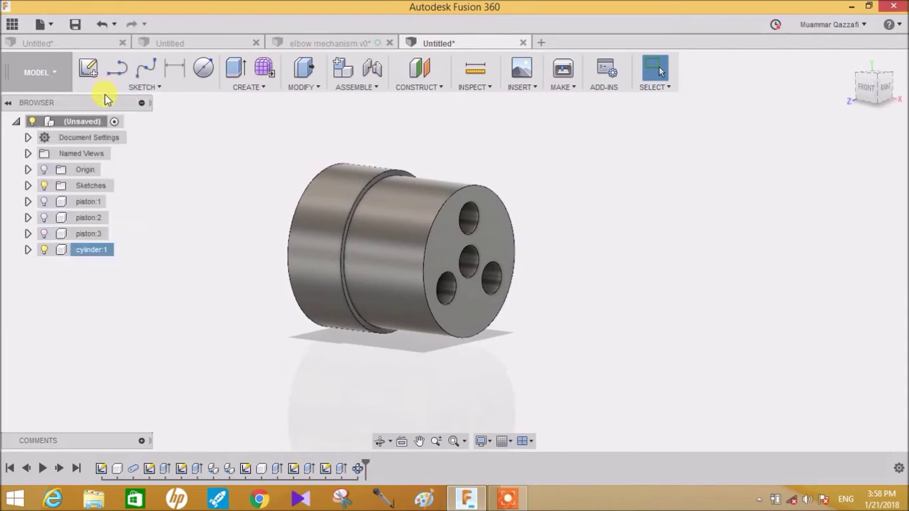
drag(396, 235, 708, 295)
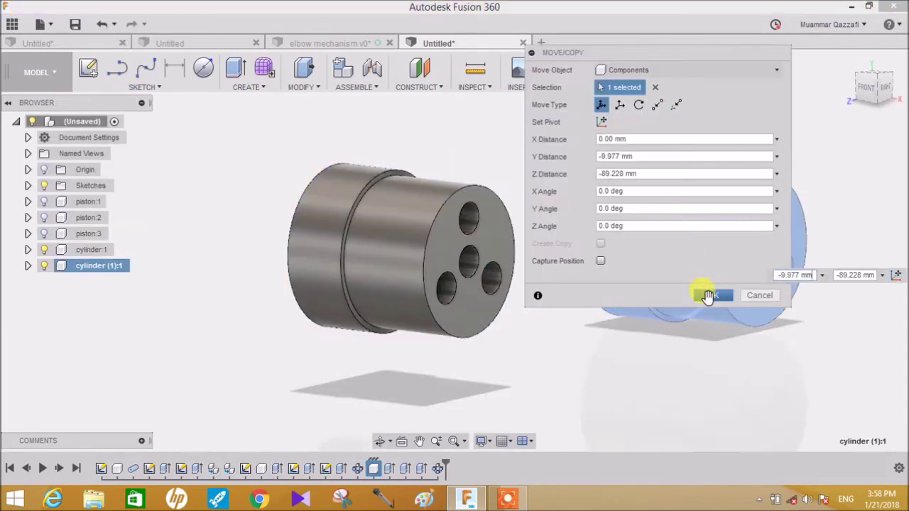
click(708, 295)
Step: Hide both the original cylinder and its copy
click(868, 88)
key(F6)
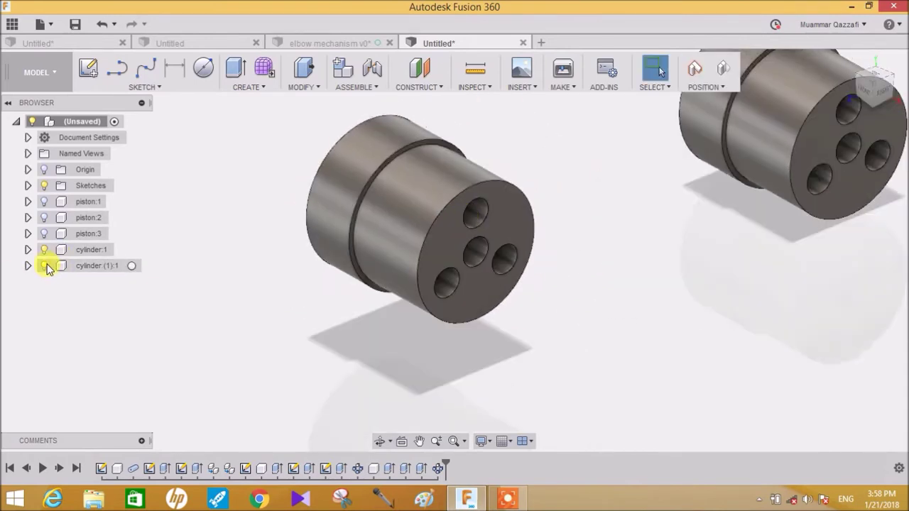
click(45, 266)
click(45, 250)
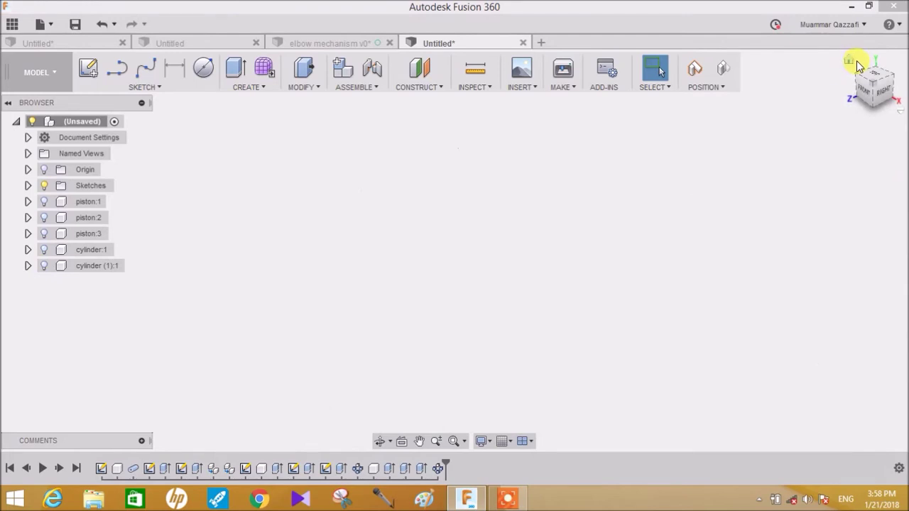
Step: Start a sketch on the XY plane, capturing the current position of the moved components
click(851, 63)
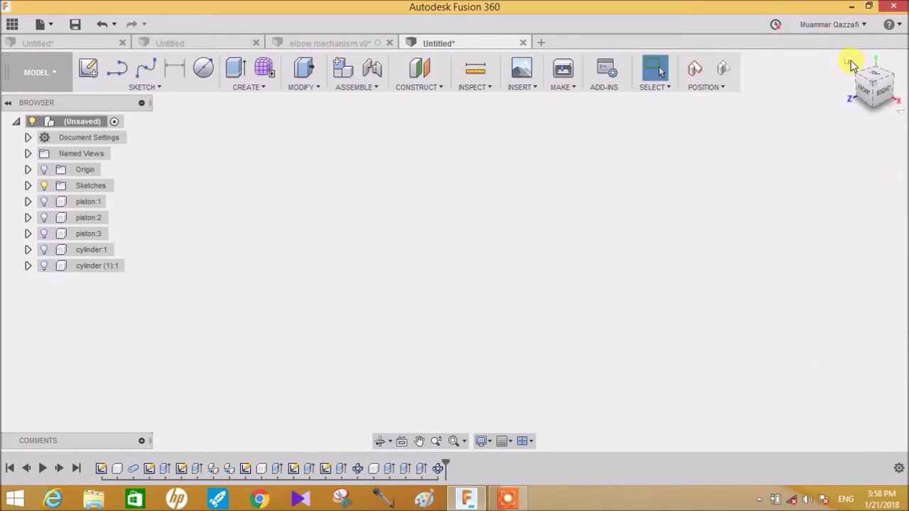
click(88, 67)
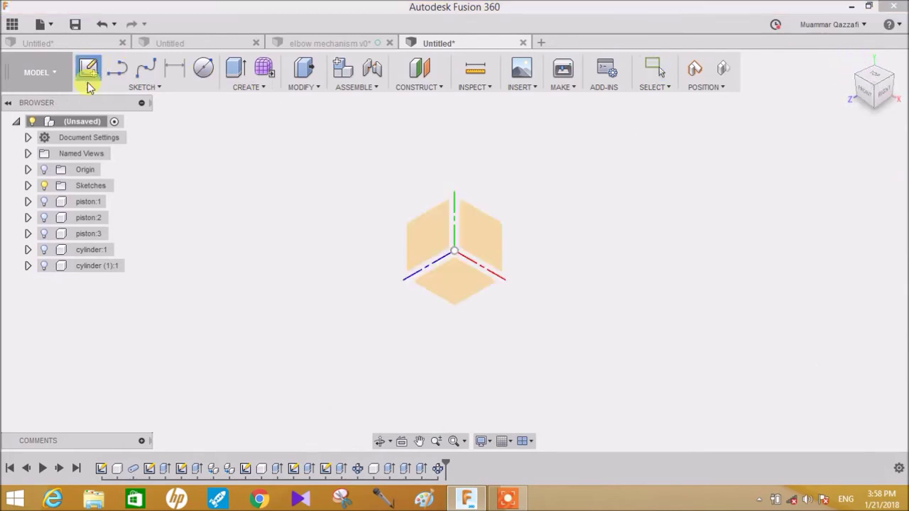
click(497, 243)
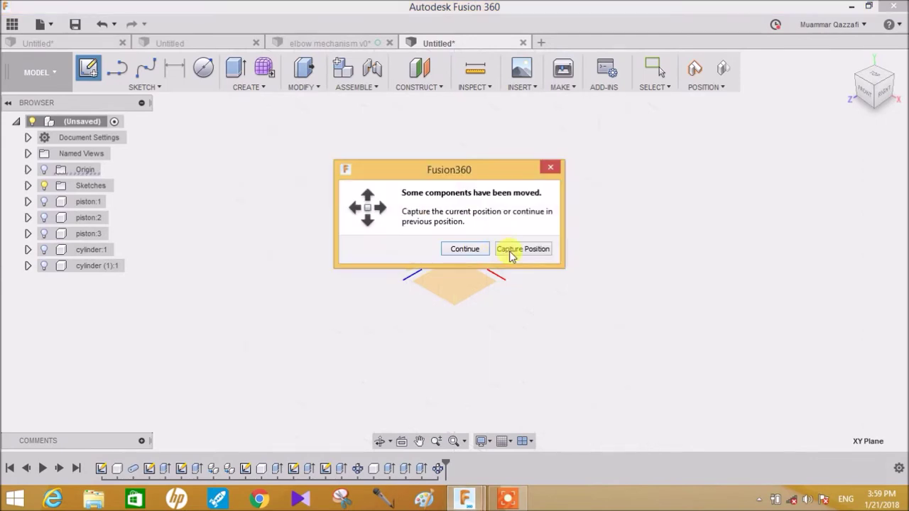
click(531, 250)
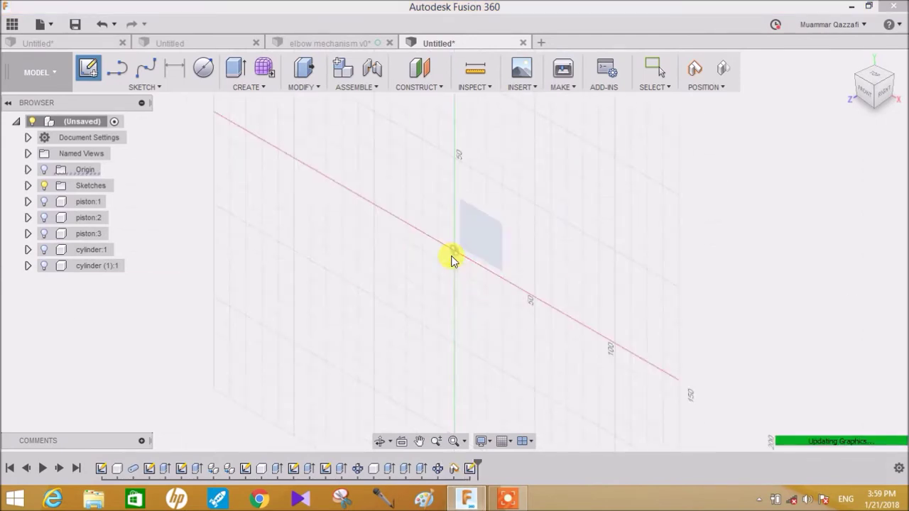
mouse_move(466, 257)
middle_down()
mouse_move(530, 219)
mouse_move(521, 238)
middle_up()
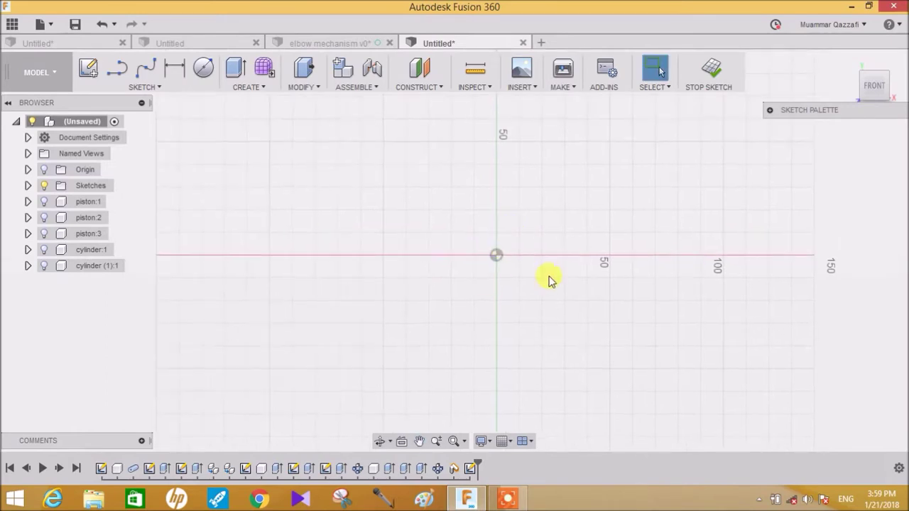
Step: Sketch a 28 mm diameter circle centred on the origin
key(c)
click(498, 256)
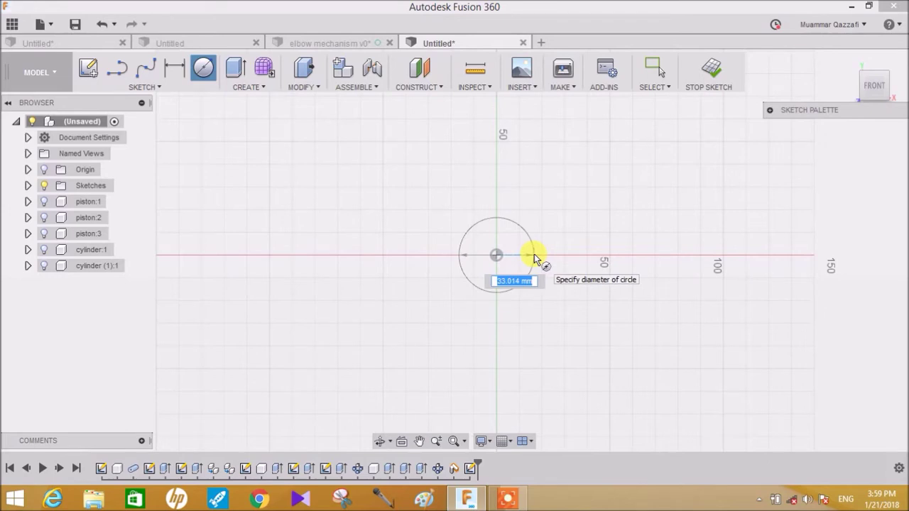
text(28)
key(Tab)
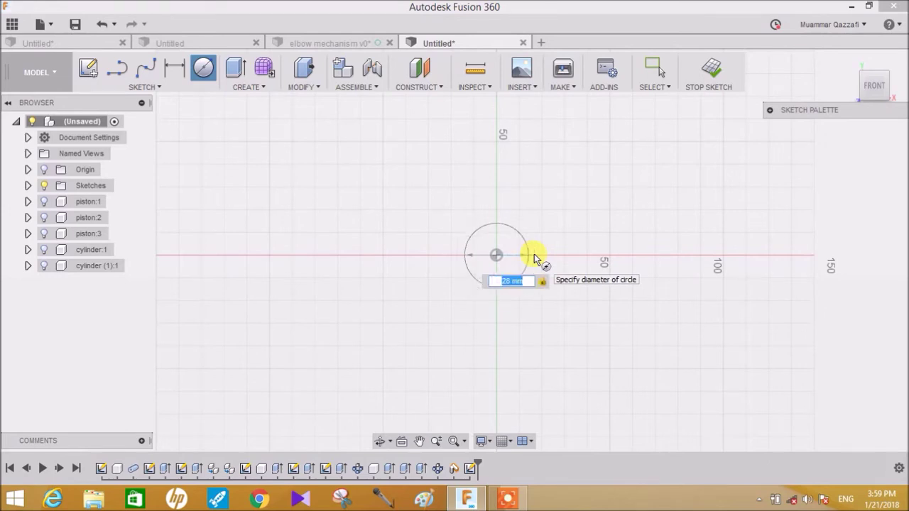
key(Return)
scroll(514, 261, up, 3)
key(Escape)
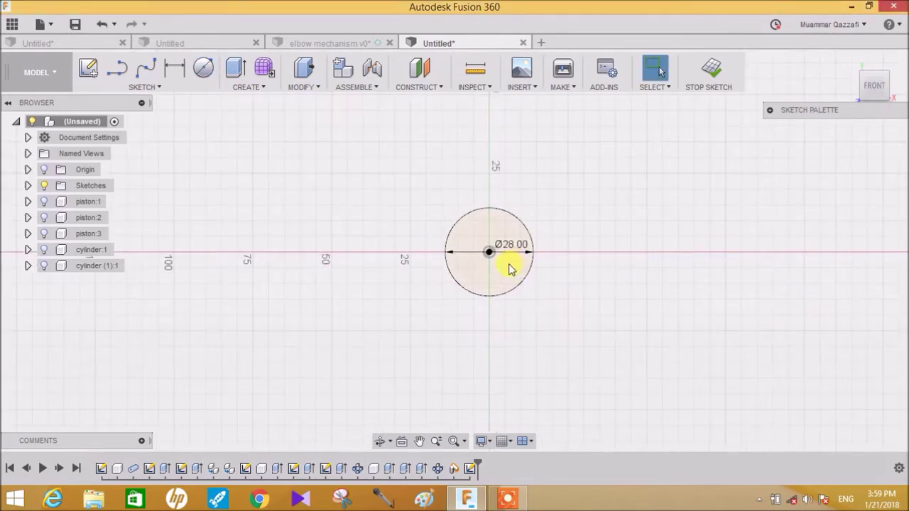
Step: Add a 40 mm diameter circle concentric with the 28 mm circle
key(c)
click(489, 252)
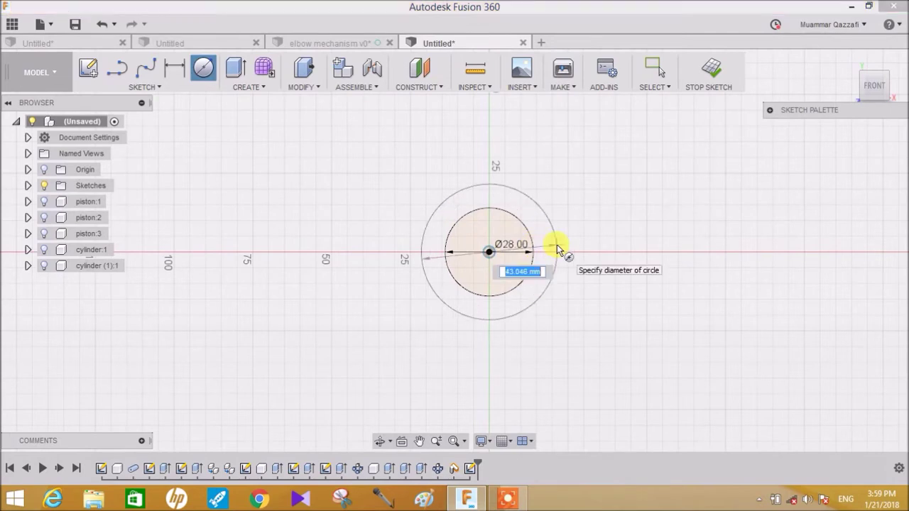
text(40)
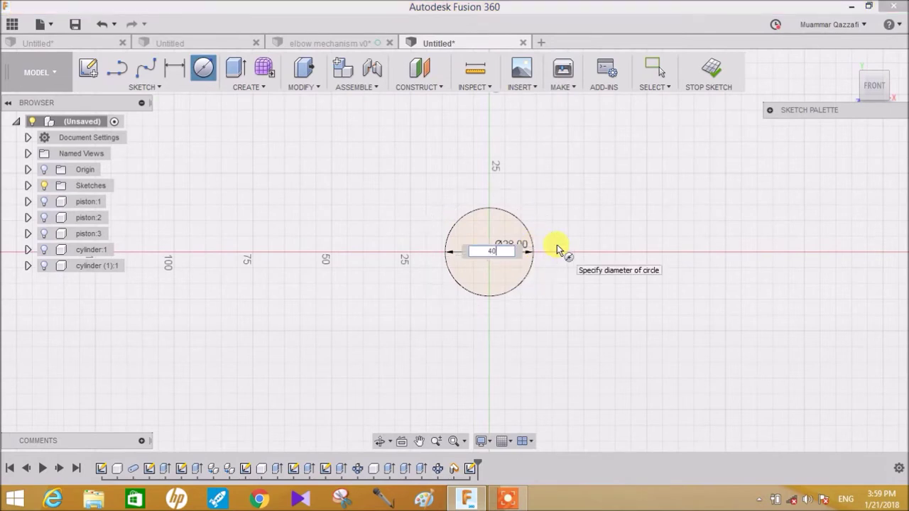
key(Return)
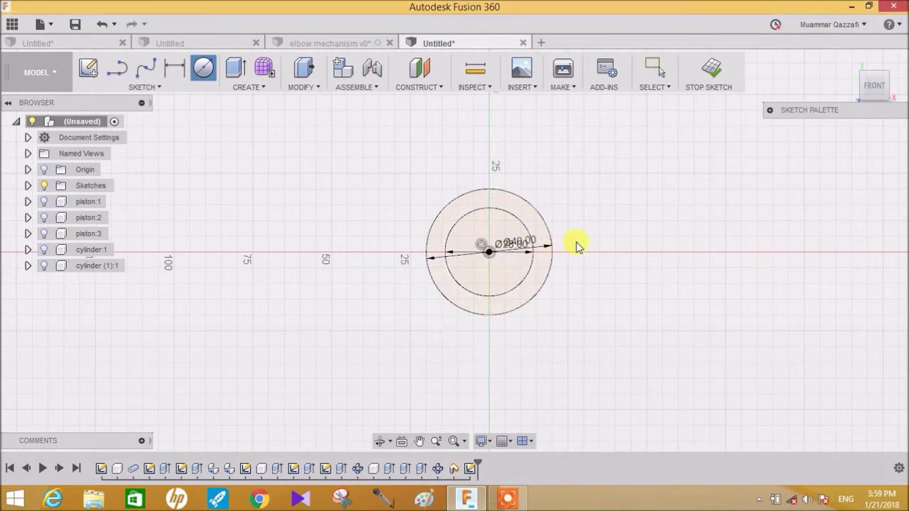
key(Escape)
middle_drag(543, 180, 538, 178)
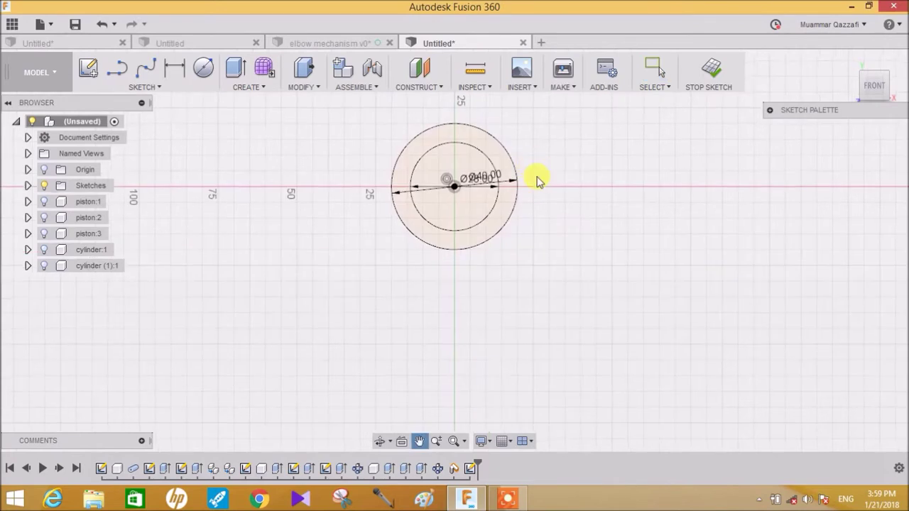
Step: Draw a vertical line about 40 mm down from the circles' centre and try a 30 mm perpendicular line leftward from its lower end
key(l)
click(453, 187)
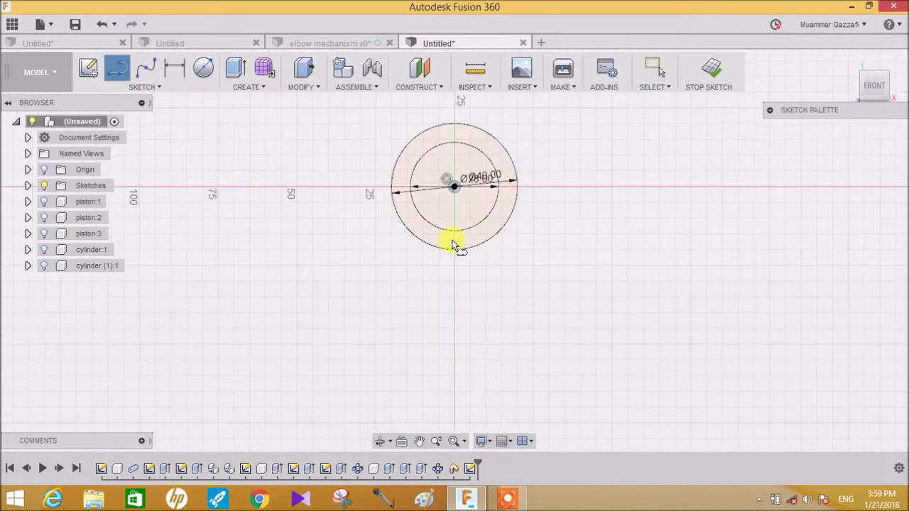
click(454, 312)
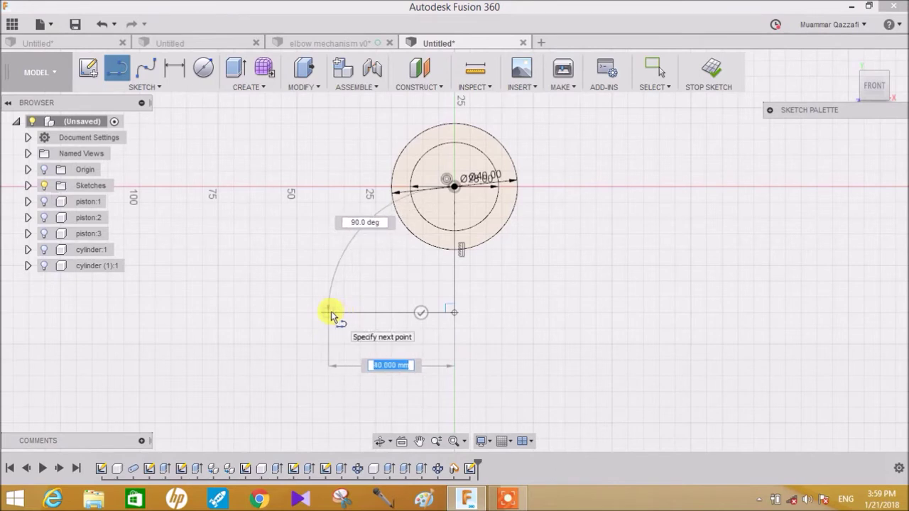
text(30)
key(Tab)
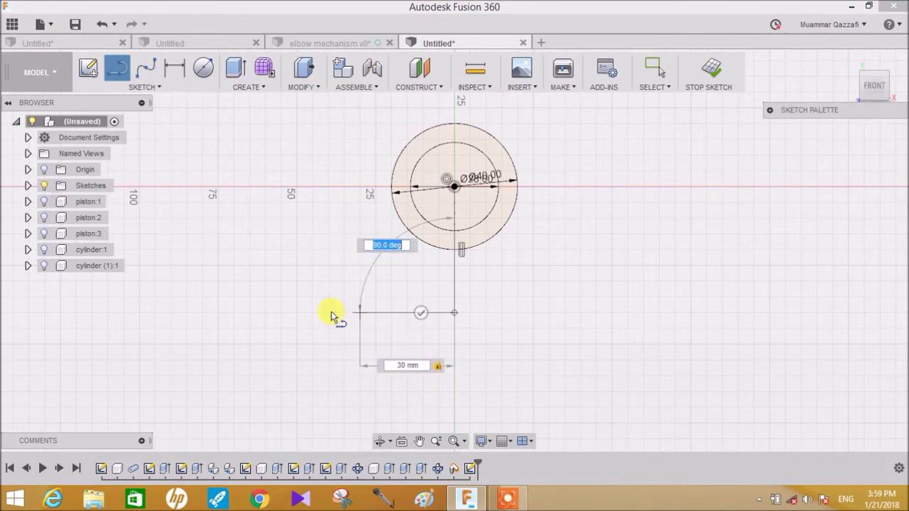
key(Tab)
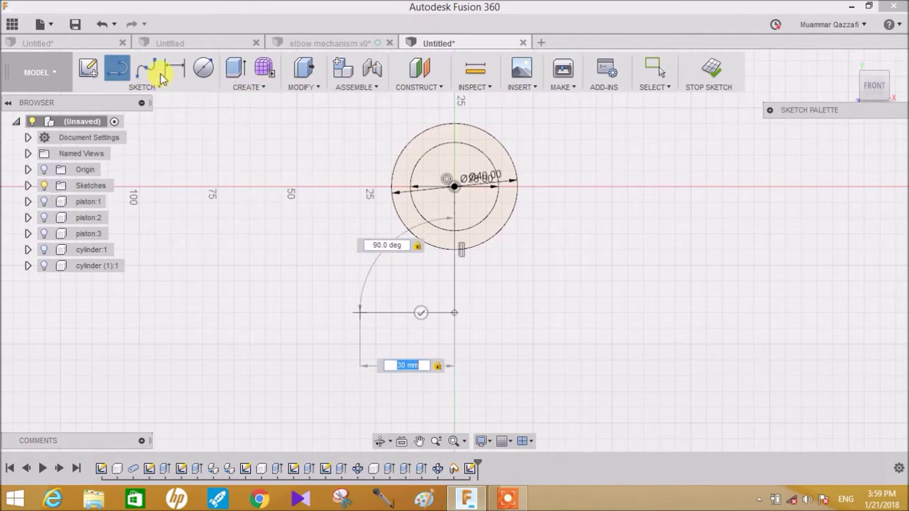
key(Return)
Step: Draw a base line about 30 mm leftward from the vertical line's lower end, then a line from its end tangent to the 40 mm circle
click(118, 71)
click(455, 312)
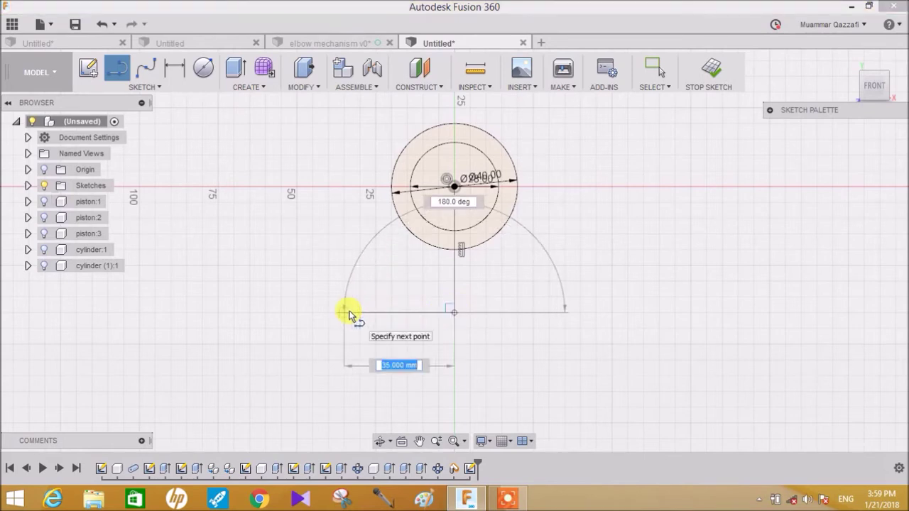
click(360, 312)
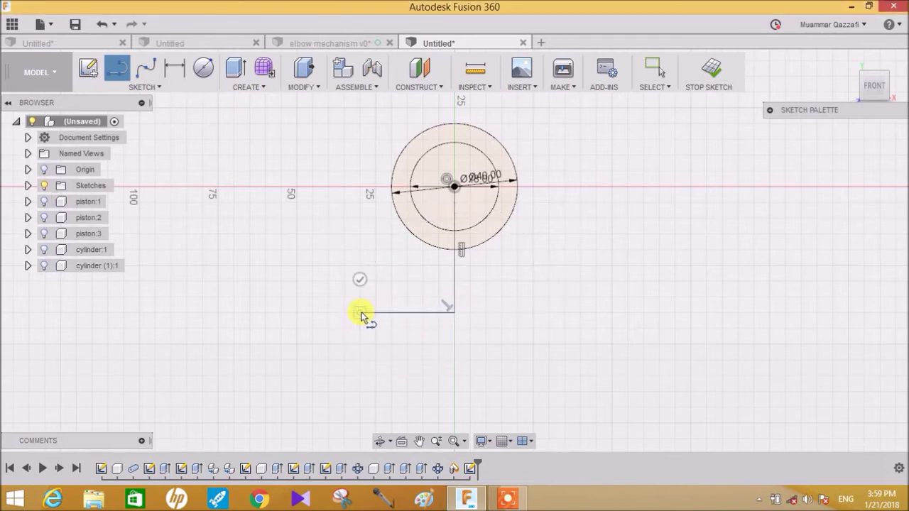
click(394, 172)
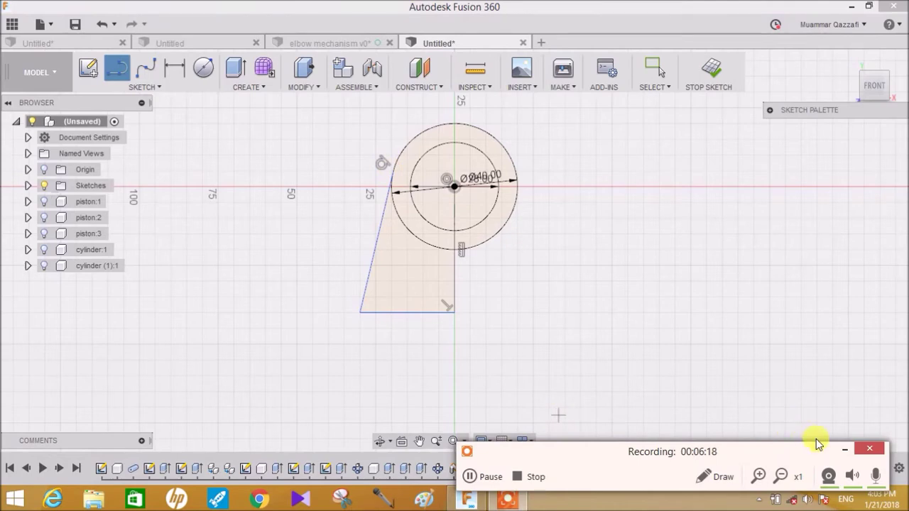
click(838, 450)
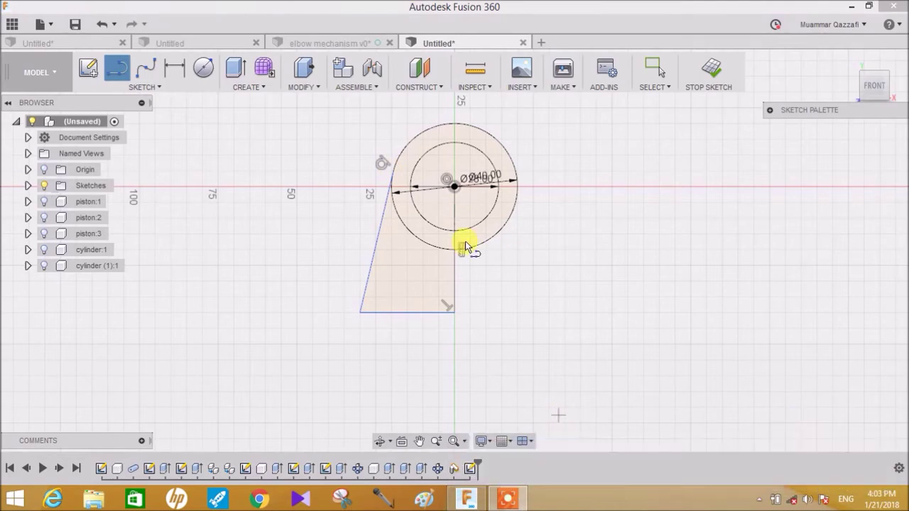
Step: Mirror the slanted tangent line and the base line about the vertical centre line
click(159, 88)
click(110, 293)
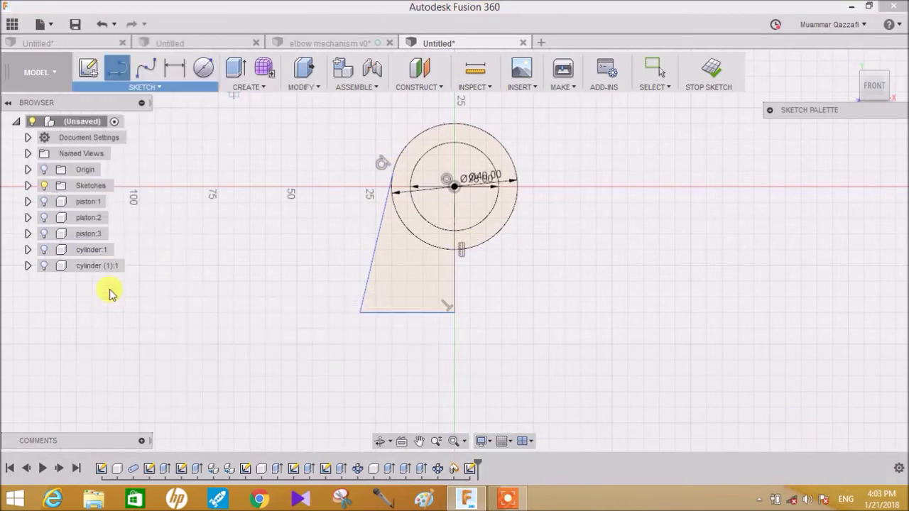
click(379, 224)
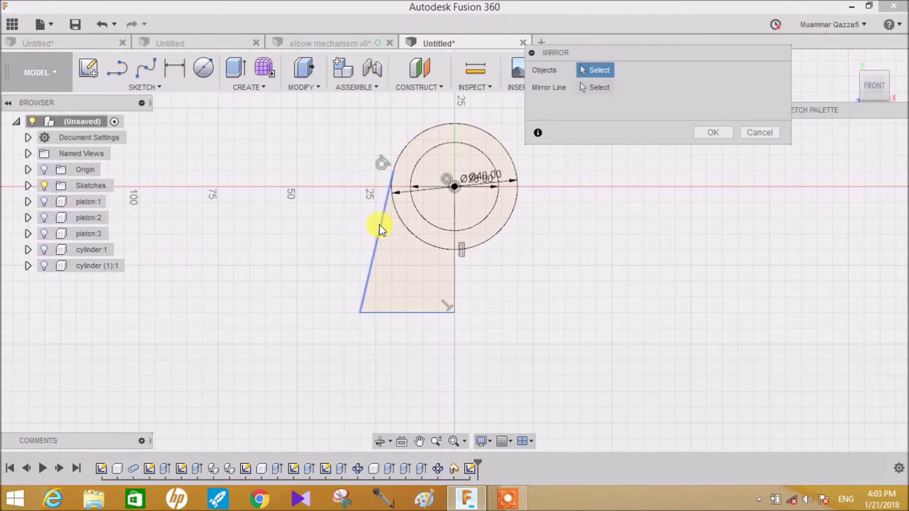
click(401, 311)
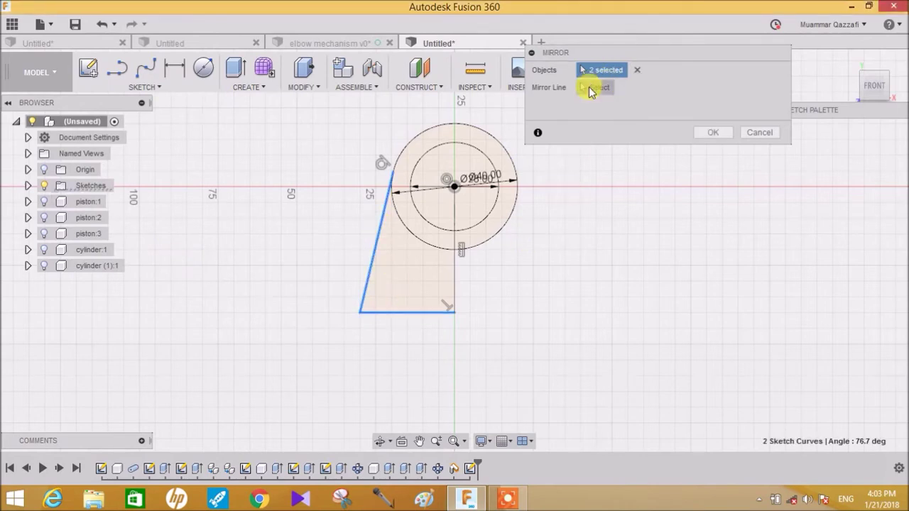
click(589, 91)
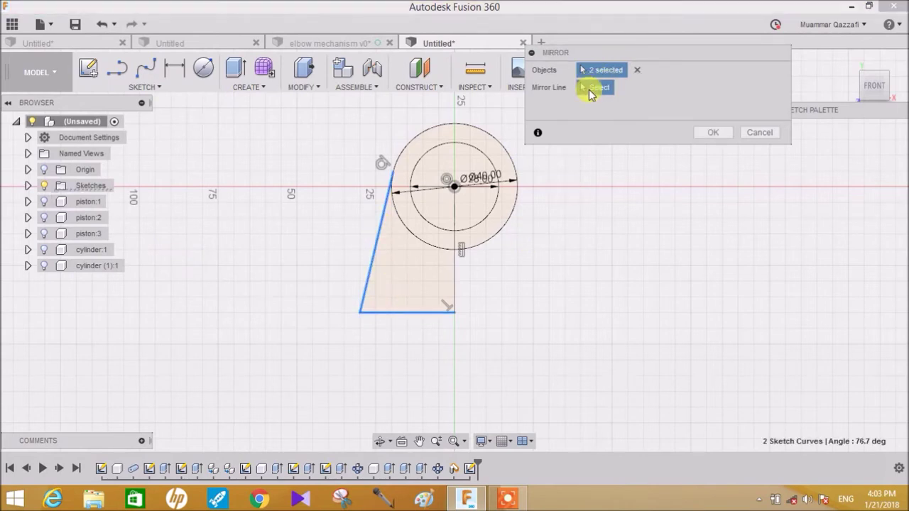
click(454, 277)
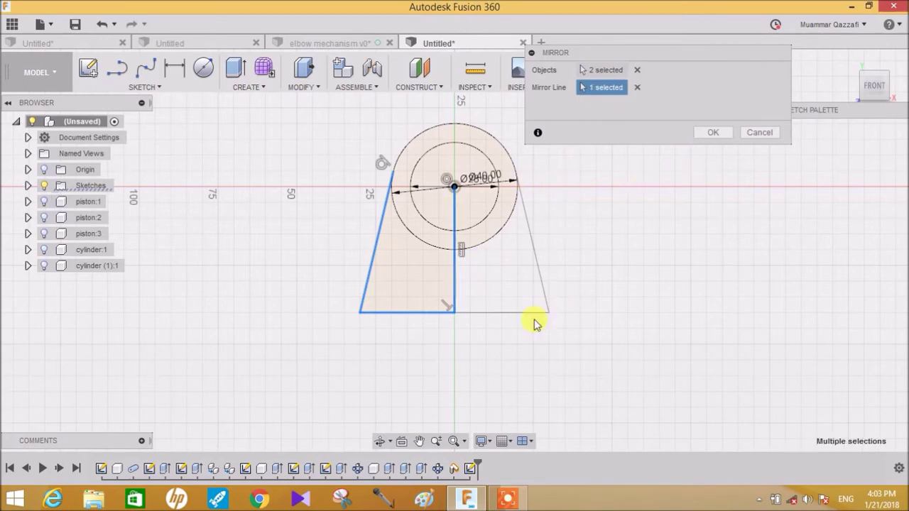
click(713, 133)
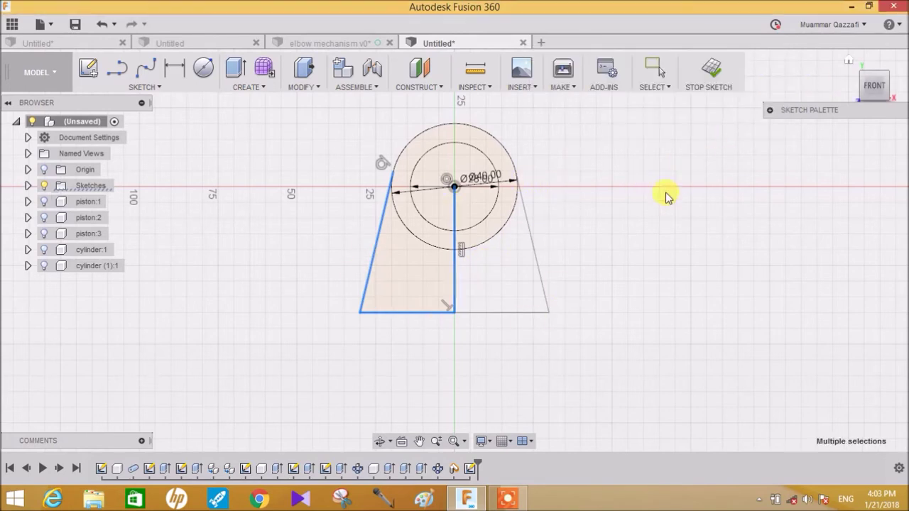
mouse_move(614, 206)
shift+middle_down()
mouse_move(594, 206)
mouse_move(584, 218)
shift+middle_up()
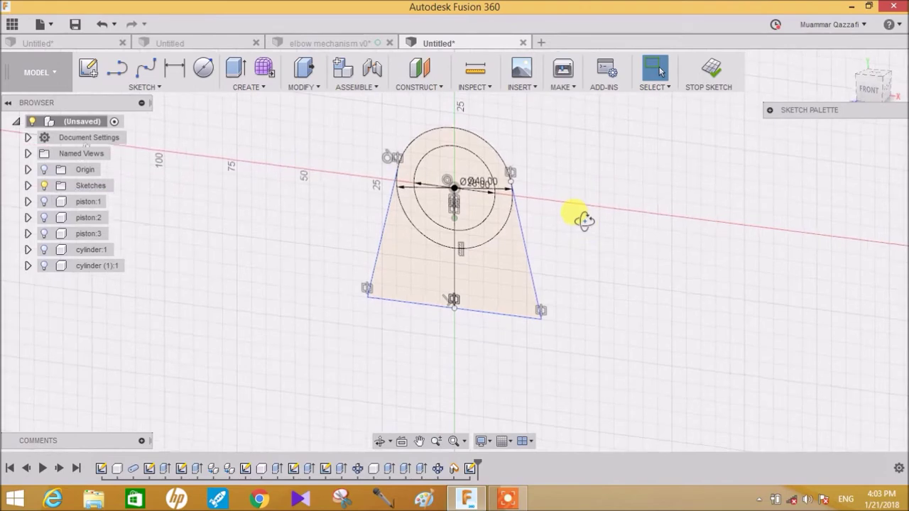
Step: Extrude the ring and both halves of the tapered bracket profile by -10 mm as a new component, leaving the inner circle open
click(234, 69)
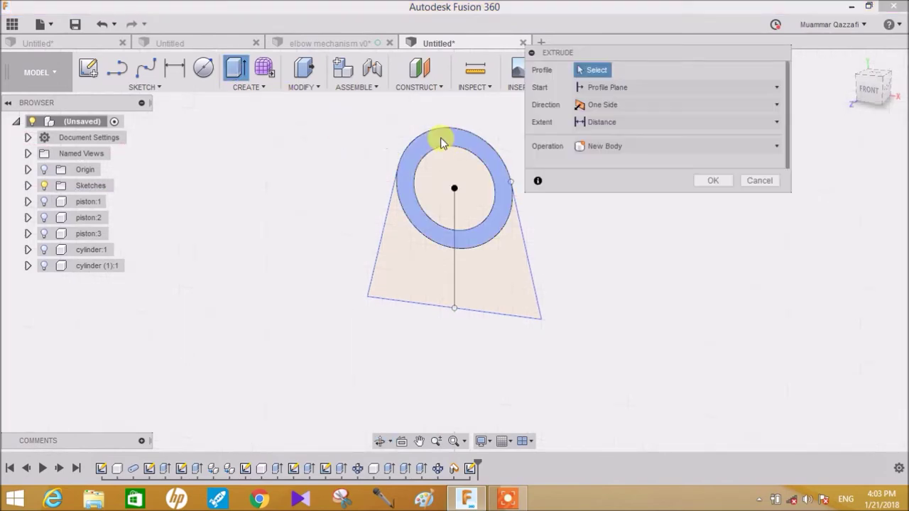
click(416, 272)
click(524, 259)
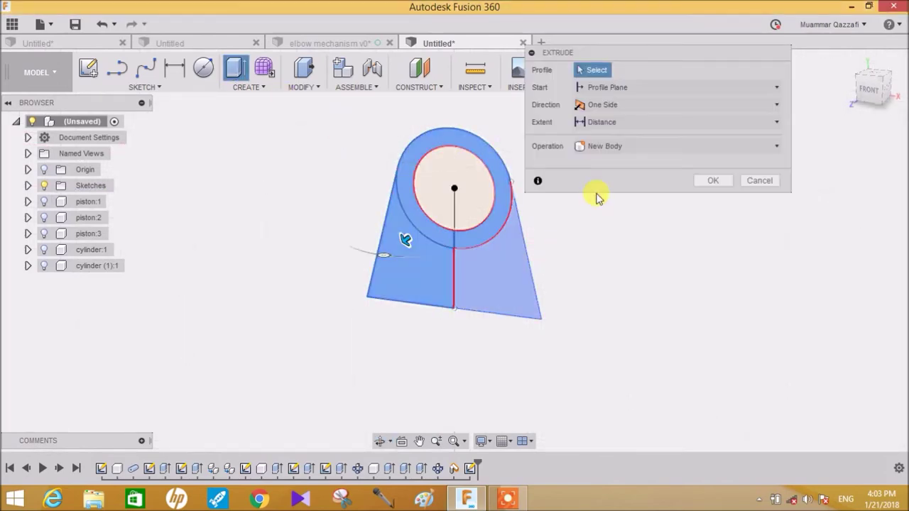
click(493, 249)
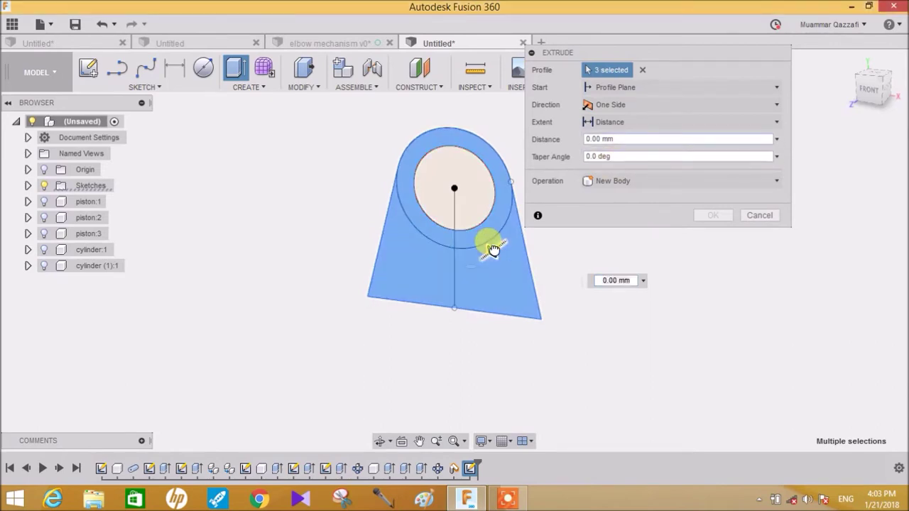
drag(494, 248, 507, 227)
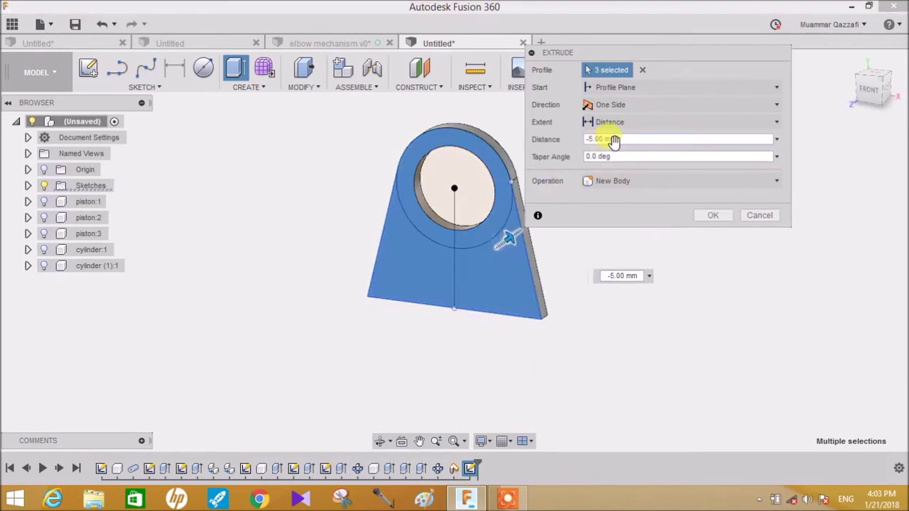
drag(611, 142, 579, 149)
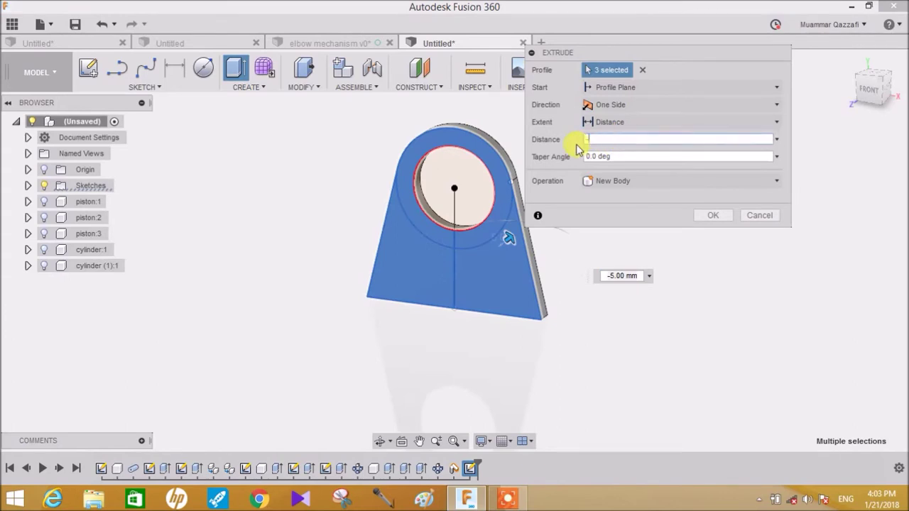
text(-10)
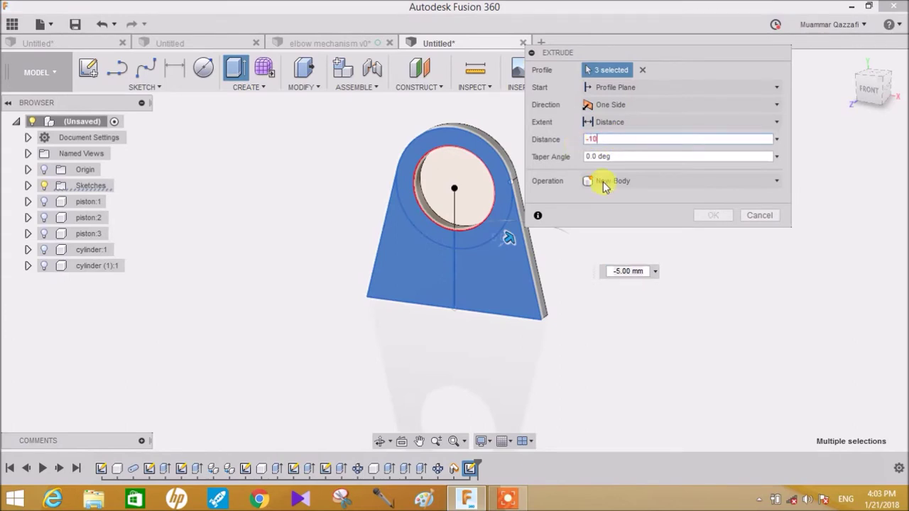
click(605, 181)
click(618, 262)
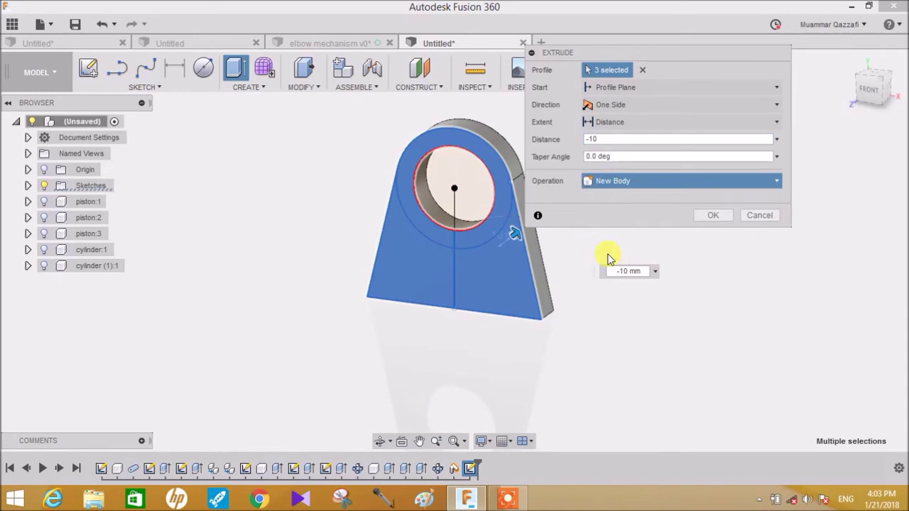
click(654, 217)
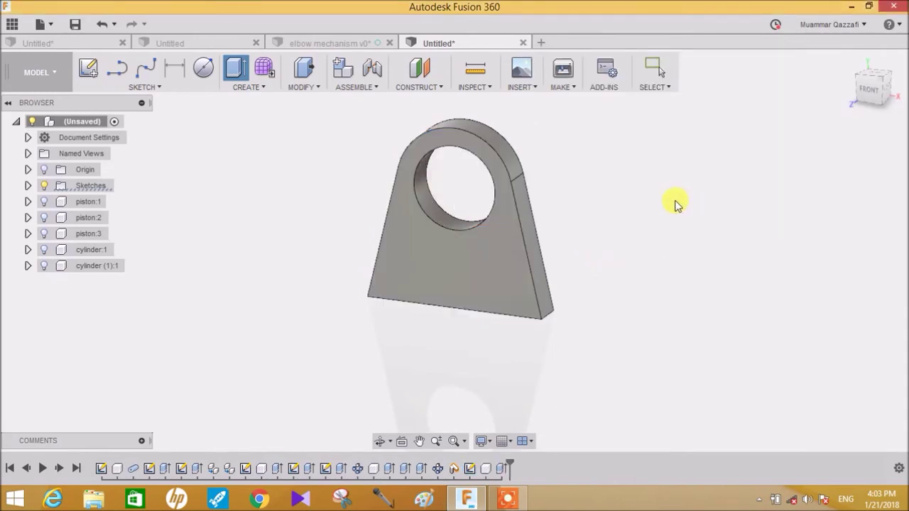
Step: Start a sketch on the origin plane facing right and draw a 28 mm diameter circle on the horizontal axis, about 30 mm left of the origin
shift+middle_drag(668, 205, 639, 229)
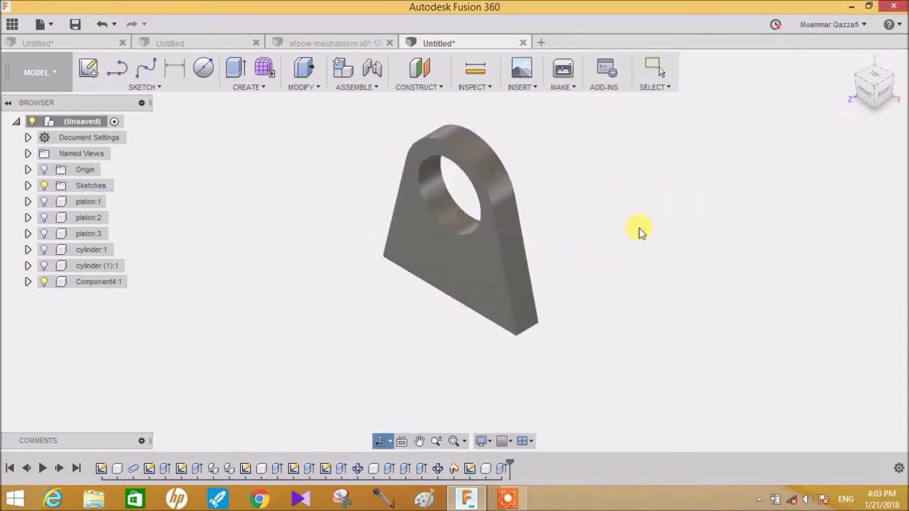
scroll(474, 107, up, 3)
click(87, 67)
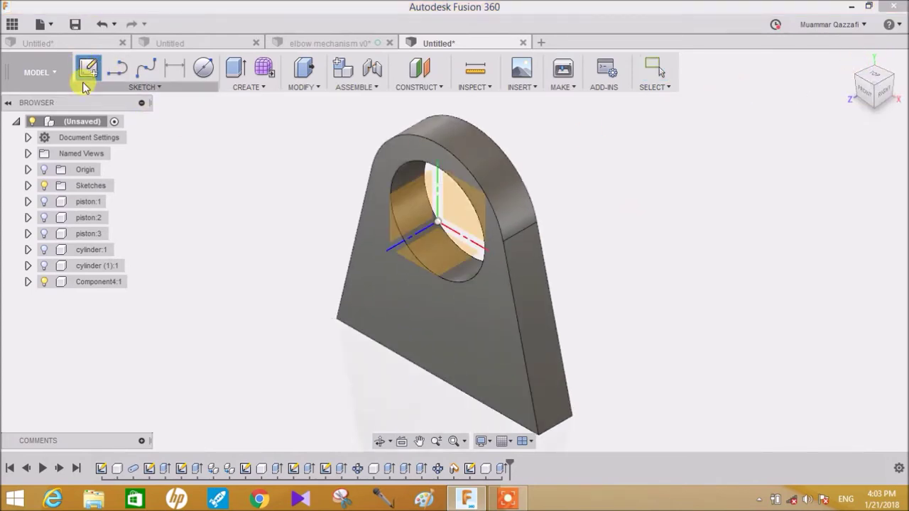
click(402, 206)
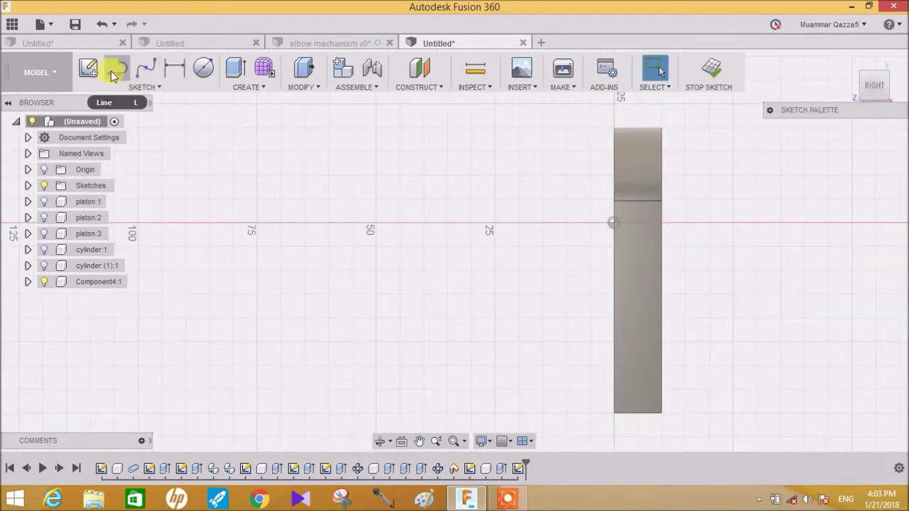
click(204, 68)
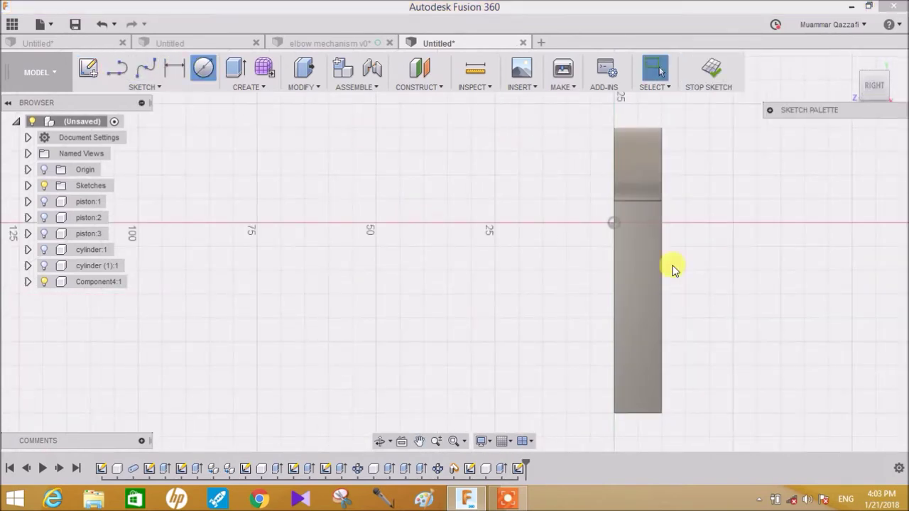
click(613, 223)
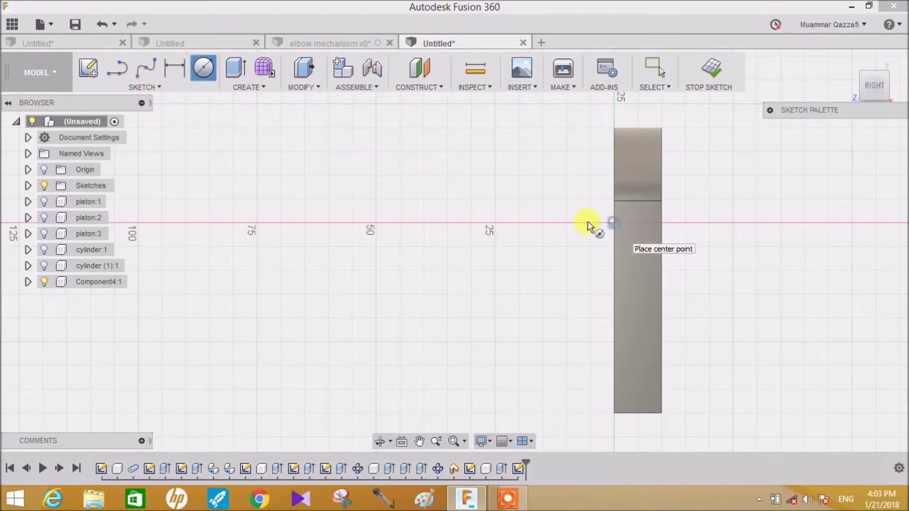
click(473, 224)
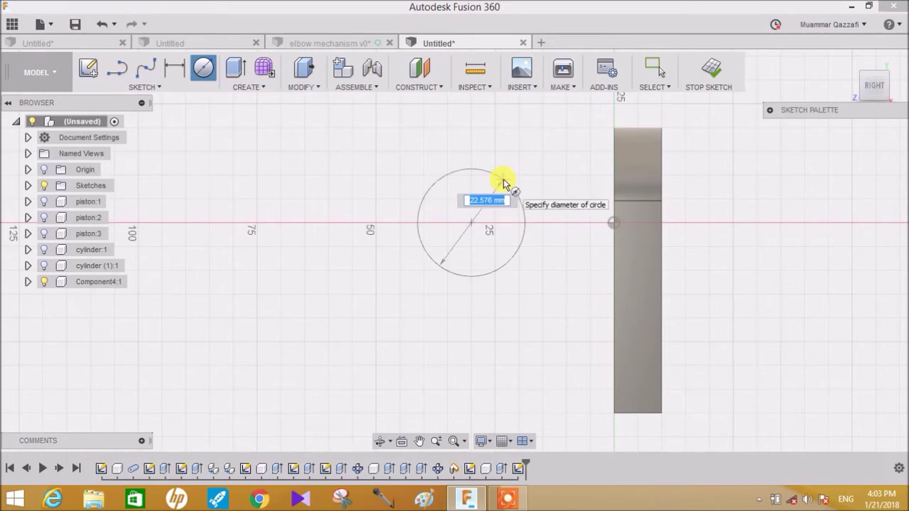
key(Tab)
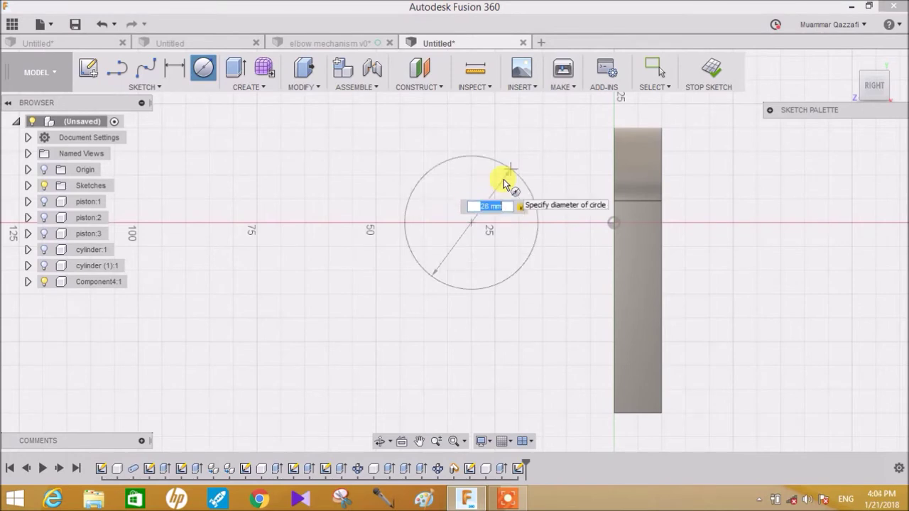
key(Return)
key(Escape)
Step: Add a 40 mm diameter circle concentric with the 28 mm circle in the side sketch
click(204, 69)
click(472, 223)
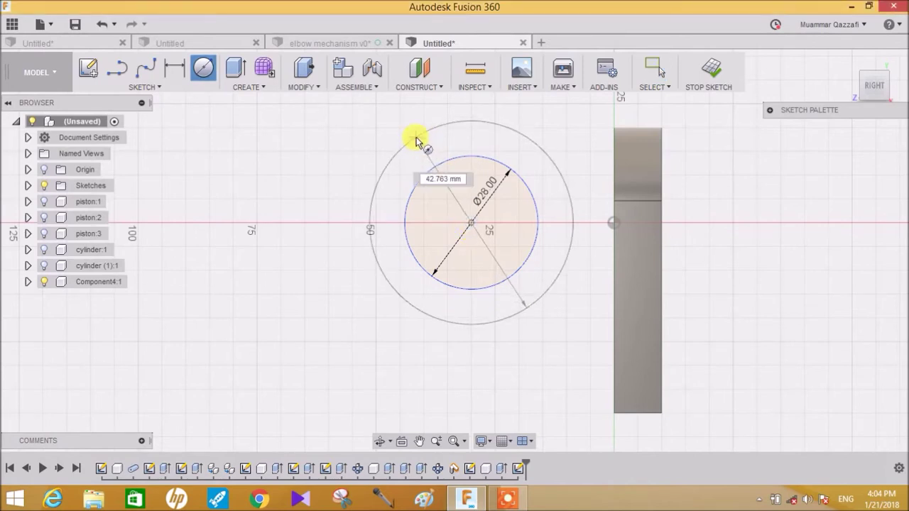
text(40)
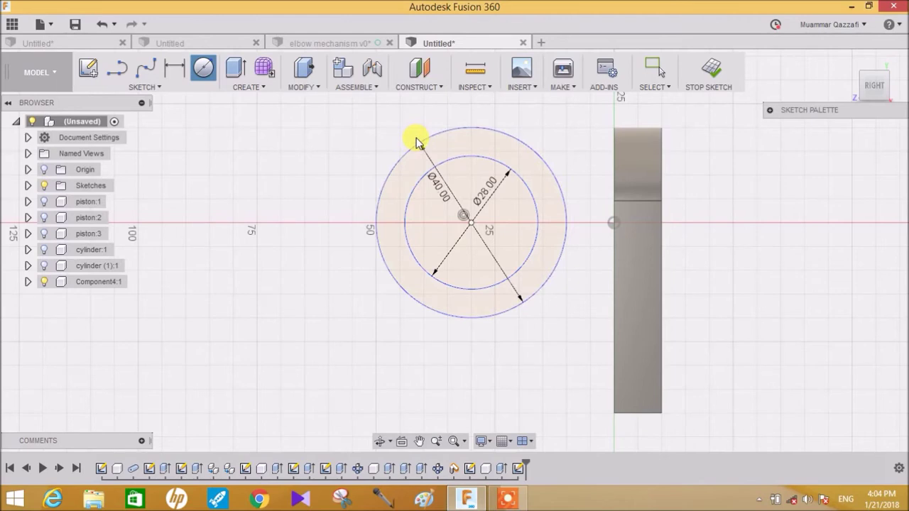
key(Escape)
Step: Dimension the horizontal distance between the circles' centre and the origin as 31 mm
click(175, 67)
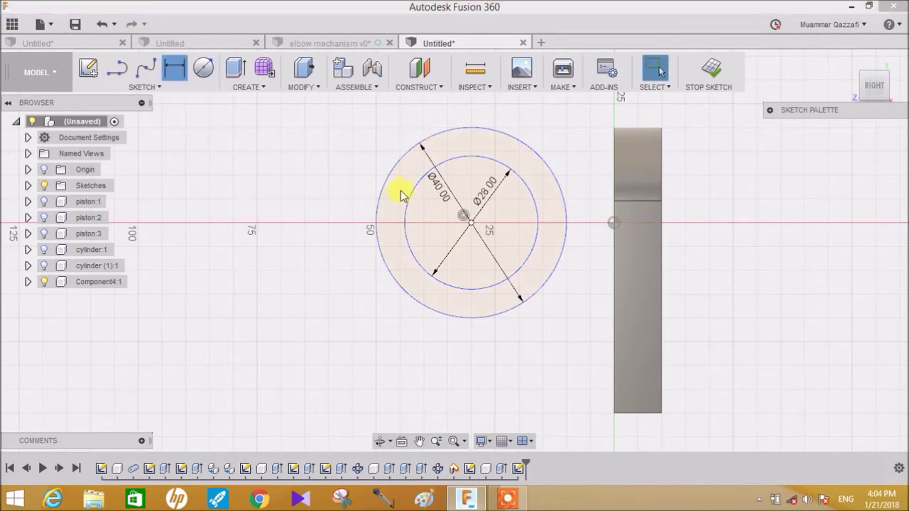
click(471, 223)
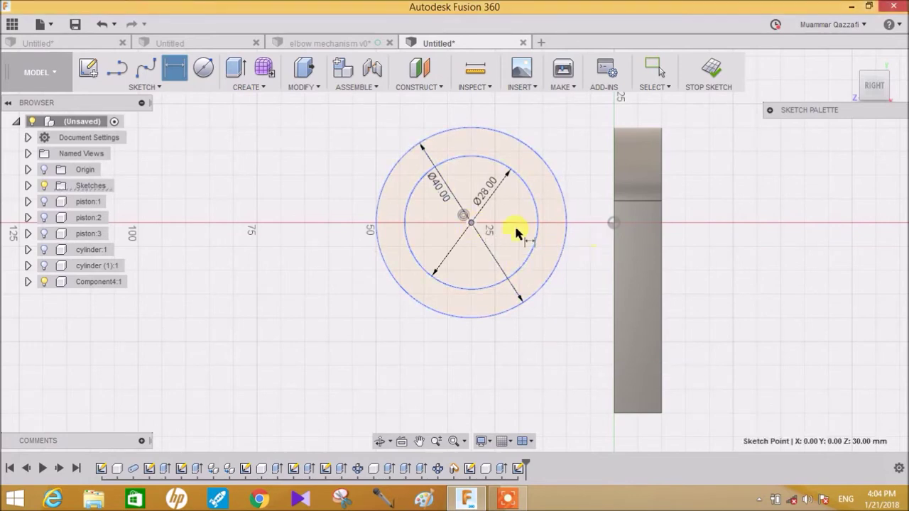
click(614, 224)
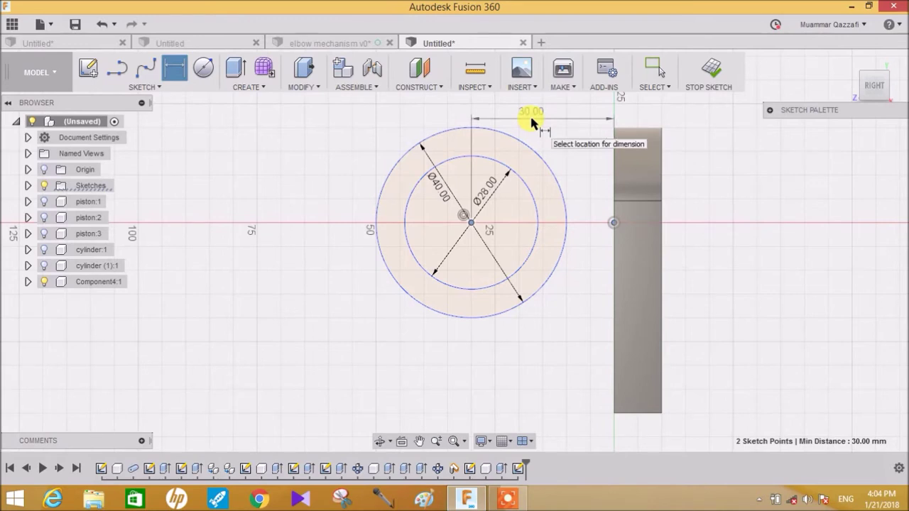
click(532, 122)
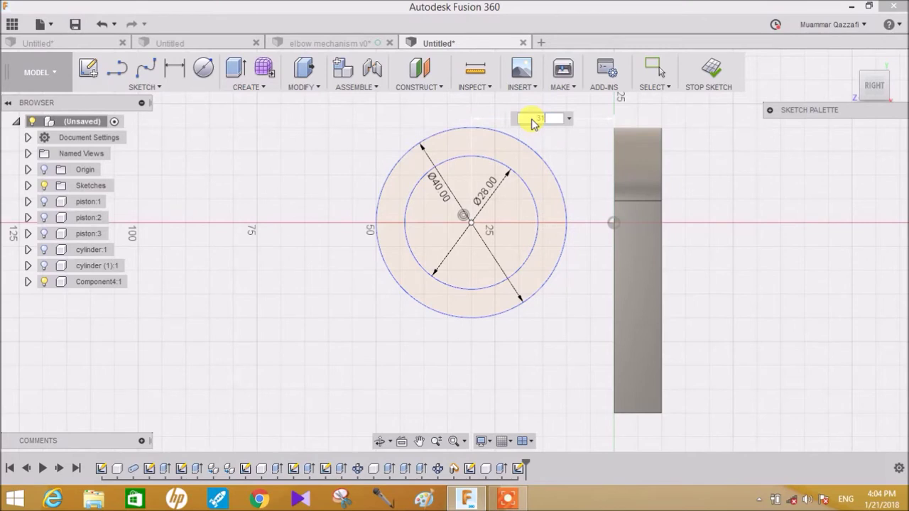
text(31)
key(Return)
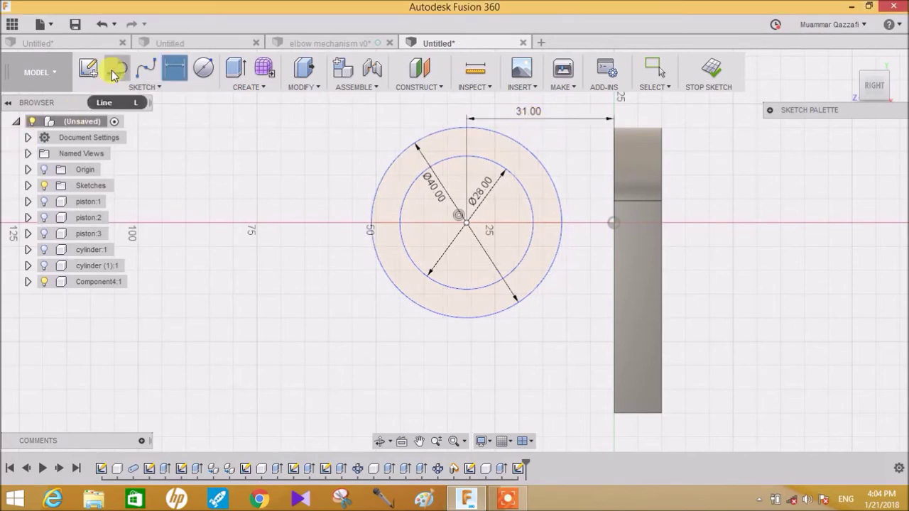
Step: Draw a 40 mm vertical line straight down from the centre of the two circles
click(114, 71)
click(467, 224)
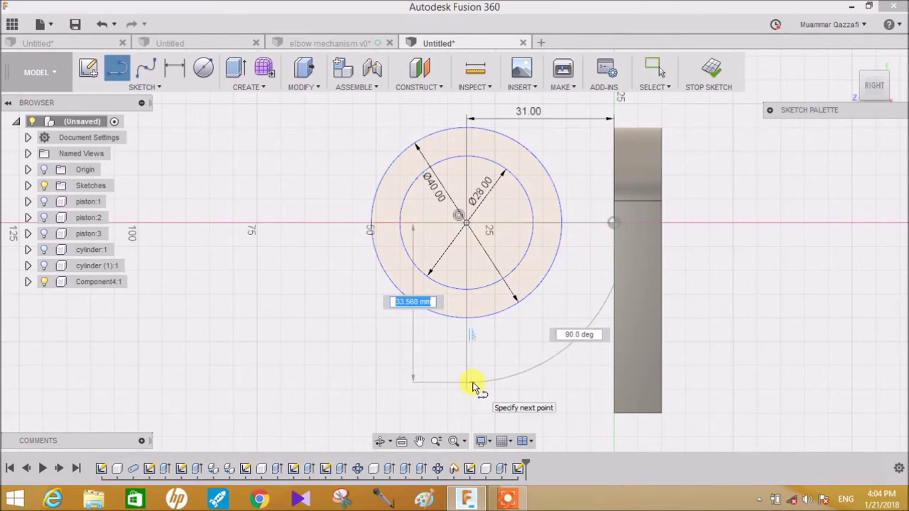
text(40)
key(Tab)
key(Tab)
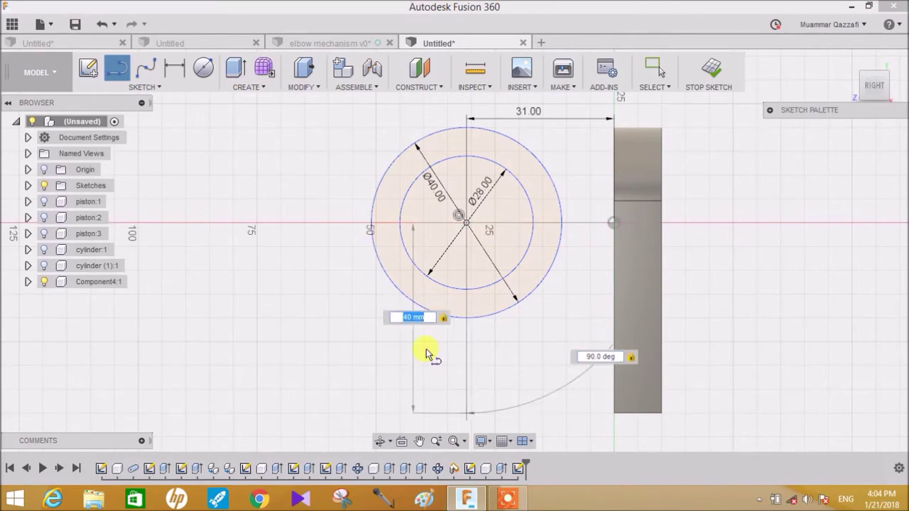
click(476, 380)
middle_drag(476, 380, 475, 348)
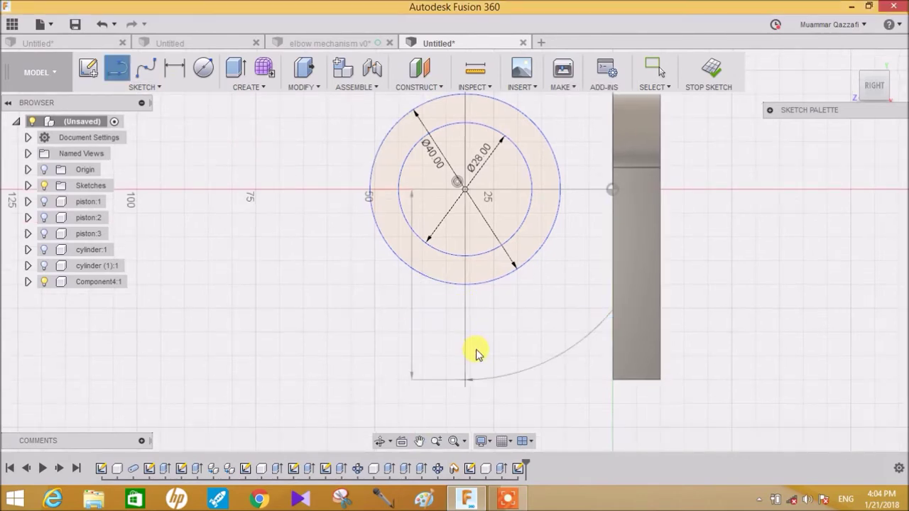
key(Escape)
Step: Draw a 30 mm horizontal base line leftward from the lower end of the vertical line
click(113, 69)
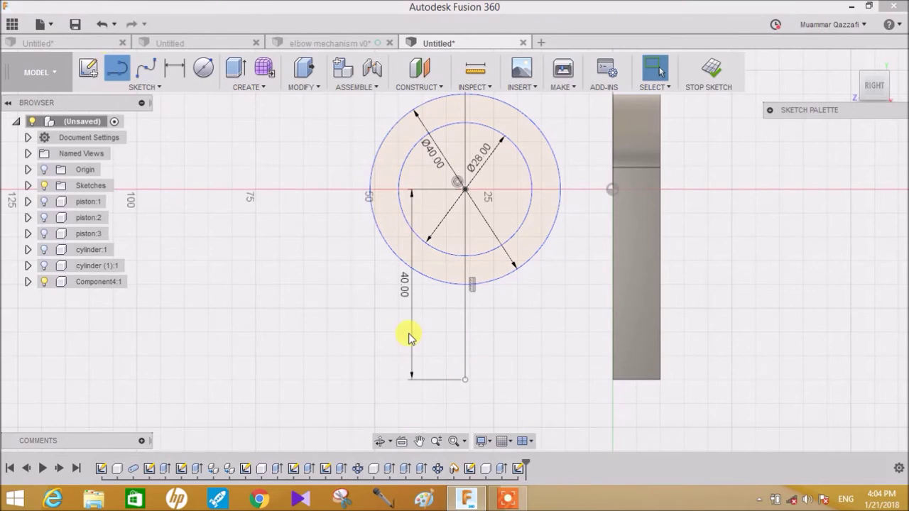
click(362, 385)
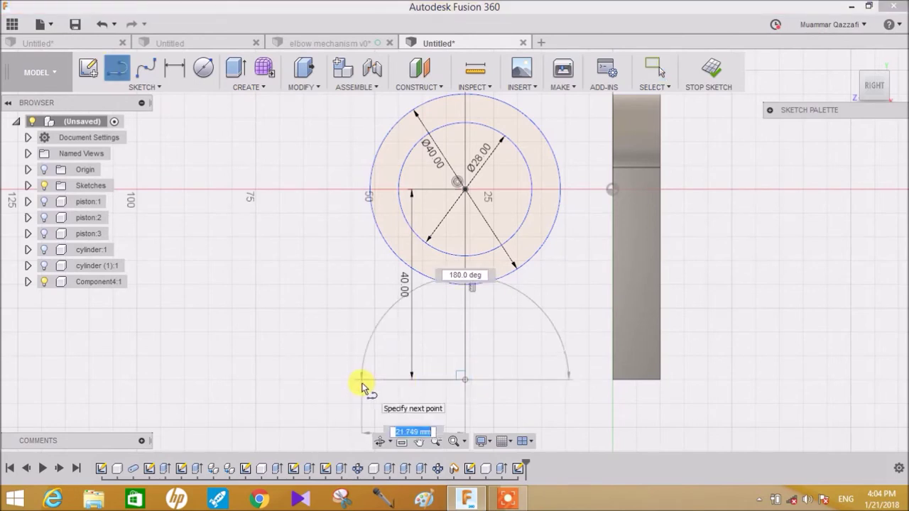
key(Tab)
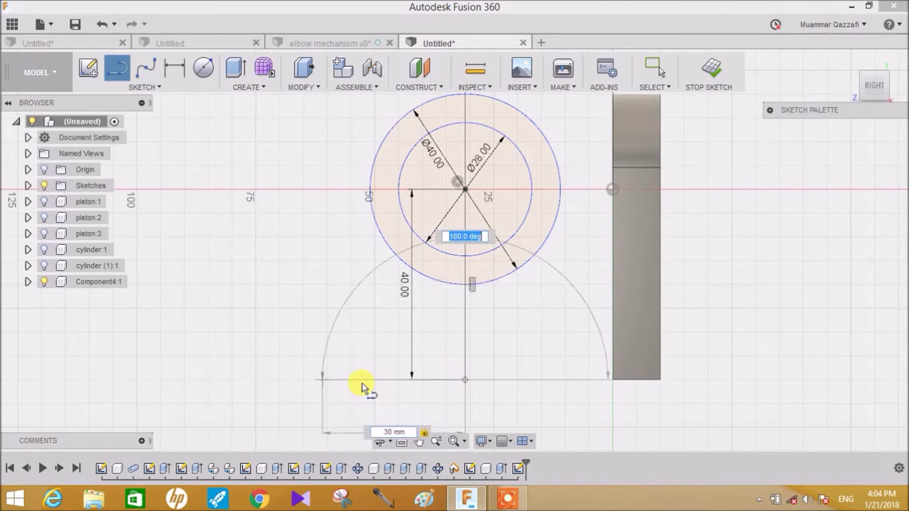
key(Tab)
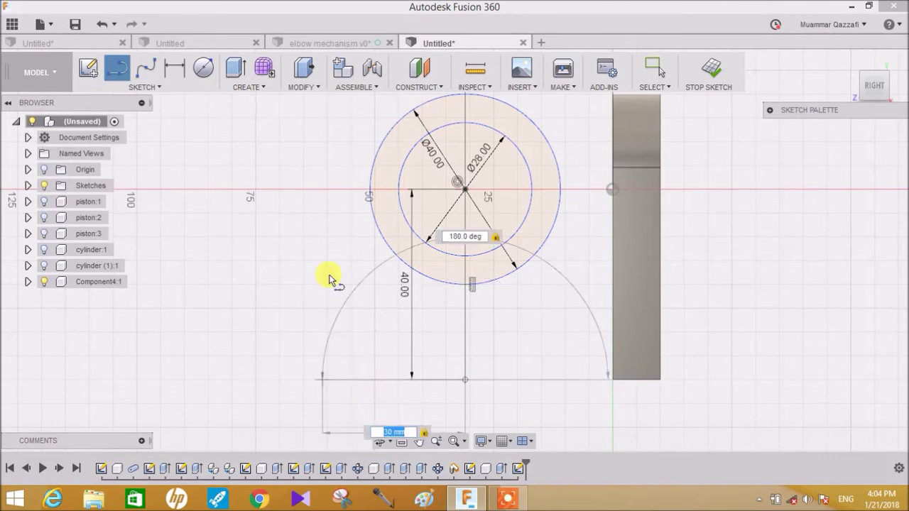
key(Return)
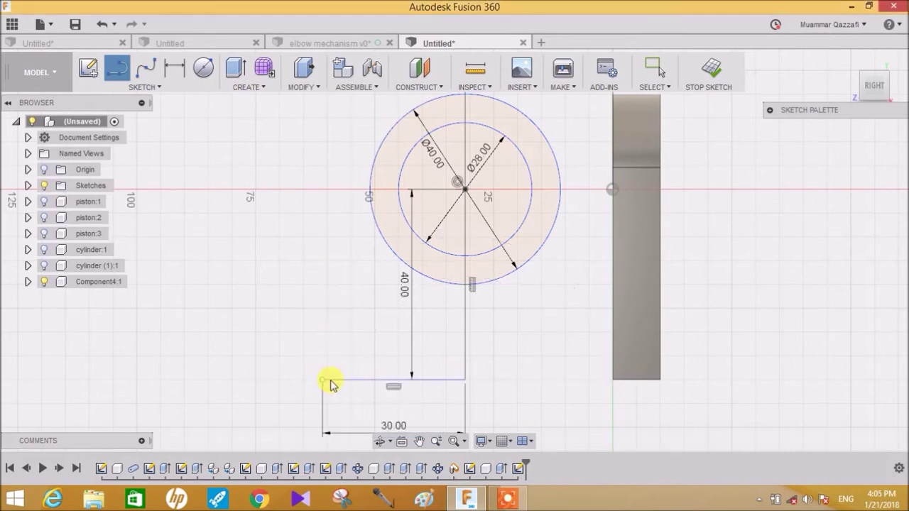
key(Escape)
Step: Draw a slanted line from the base line's left end tangent to the left side of the 40 mm circle
click(117, 68)
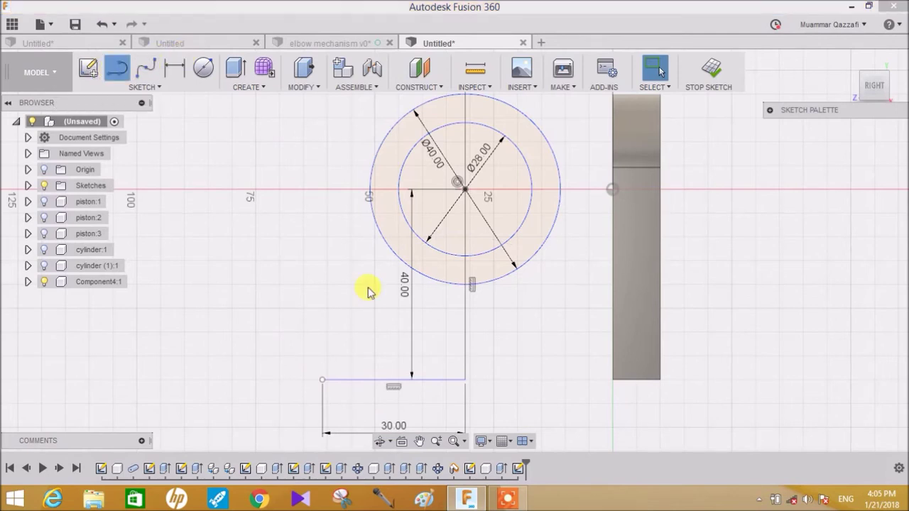
click(322, 381)
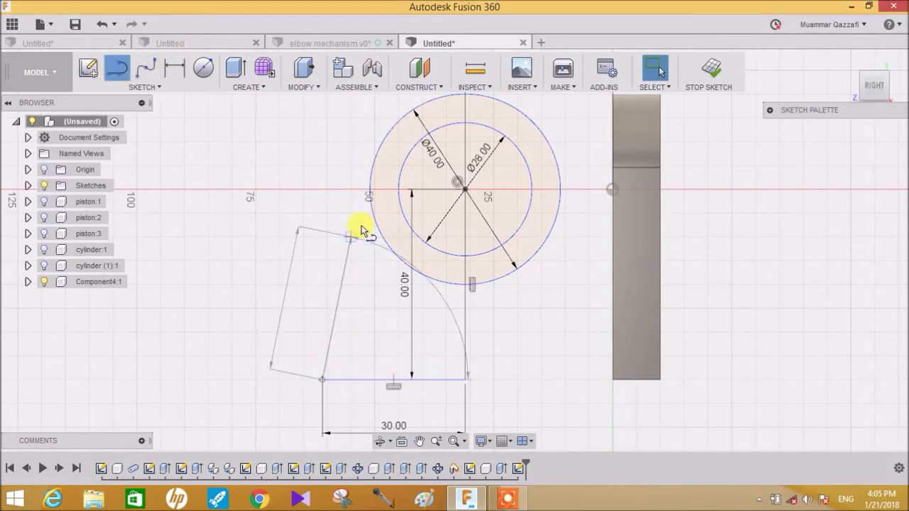
click(369, 169)
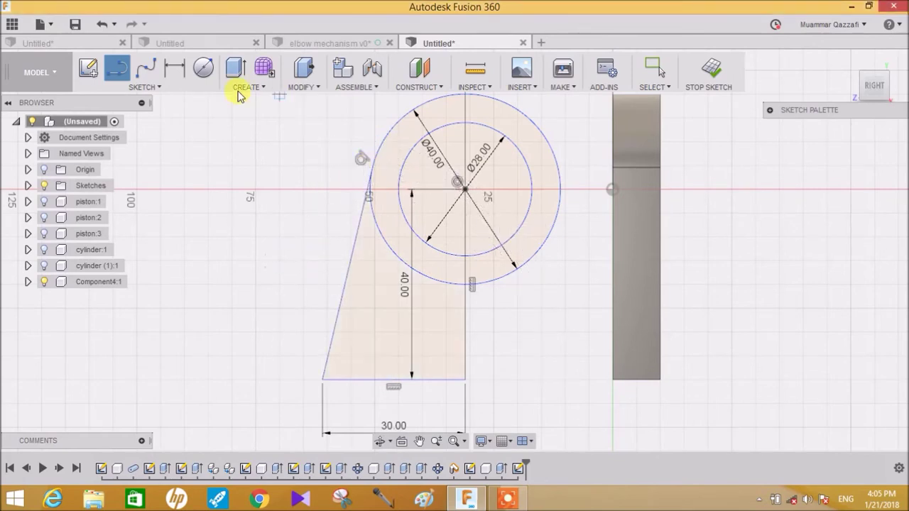
Step: Mirror the slanted line and the base line about the vertical centre line to complete the tapered bracket outline
click(160, 89)
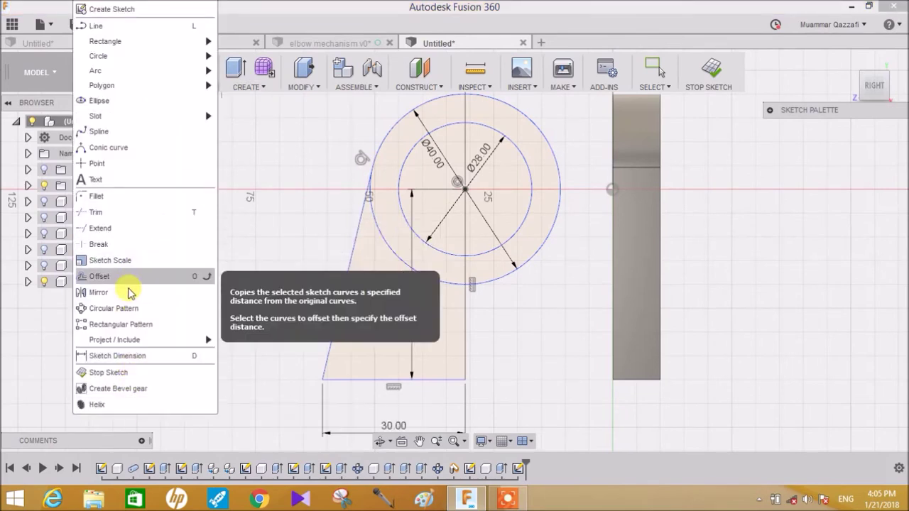
click(117, 292)
click(348, 272)
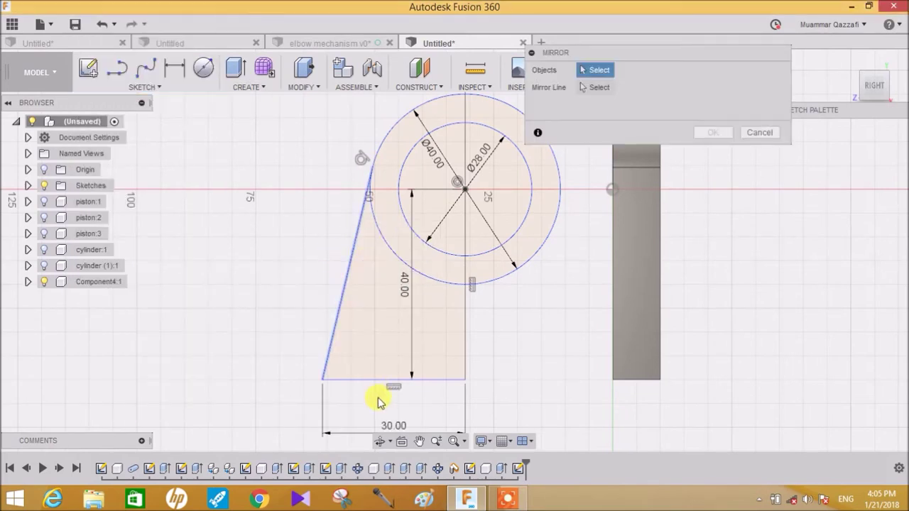
click(362, 380)
click(600, 88)
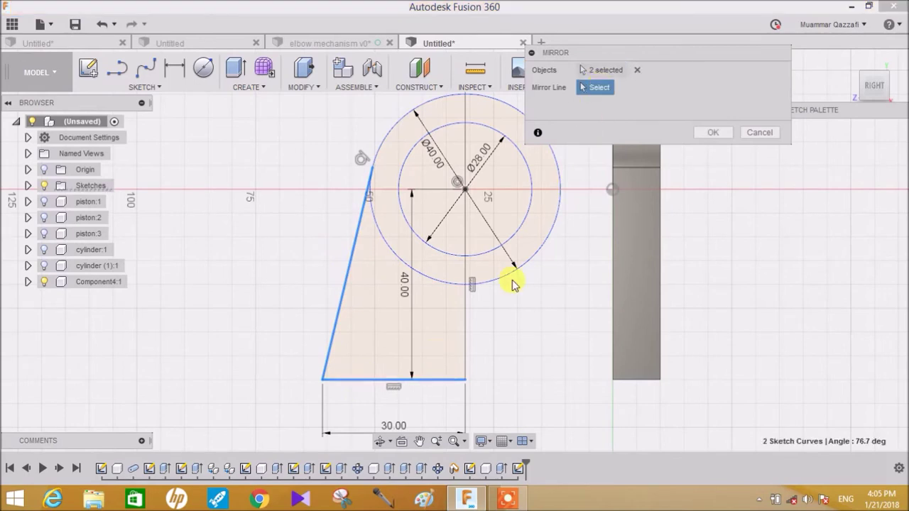
click(465, 316)
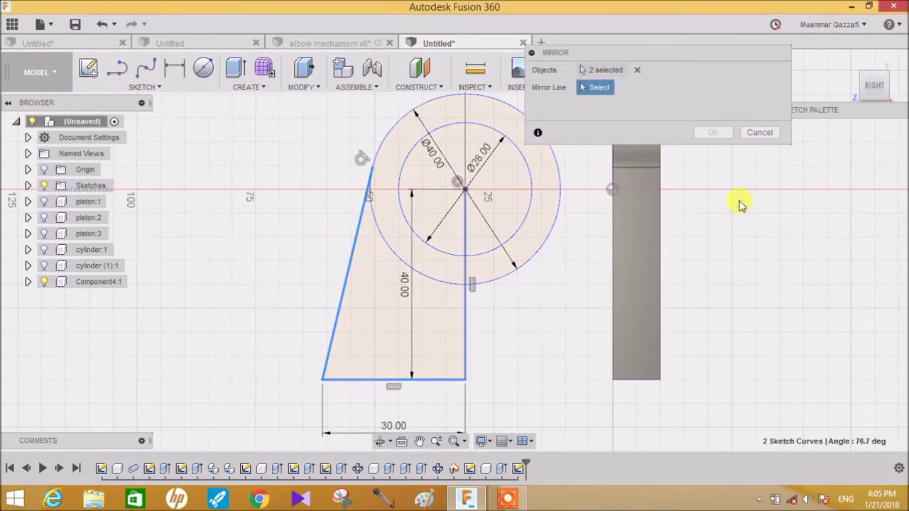
click(714, 133)
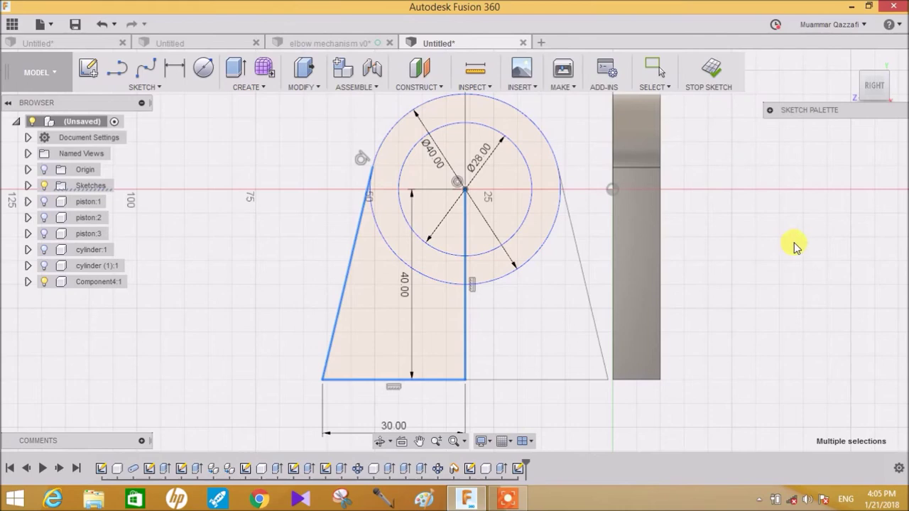
Step: Set up an extrusion of the bracket profiles, leaving out the 28 mm bore, starting from a plane offset by -36 mm
shift+middle_drag(781, 251, 798, 260)
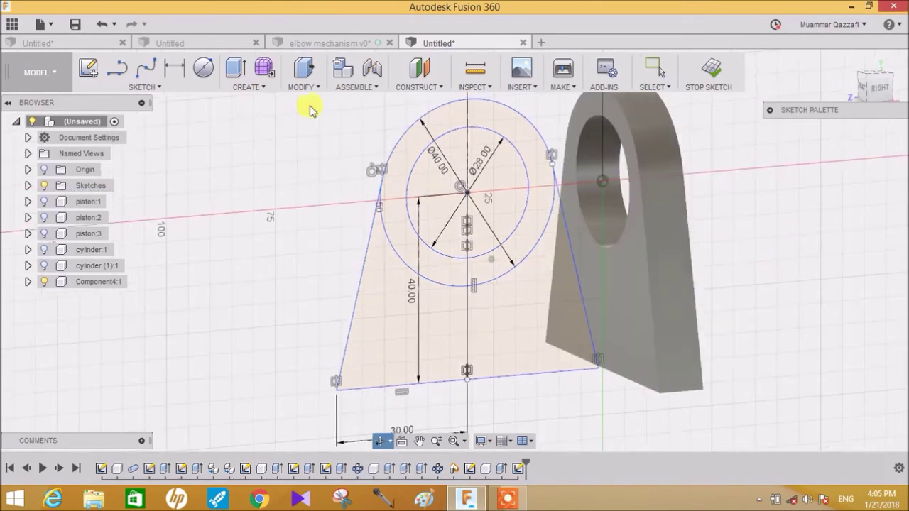
click(235, 68)
click(417, 138)
click(391, 324)
click(501, 324)
click(542, 306)
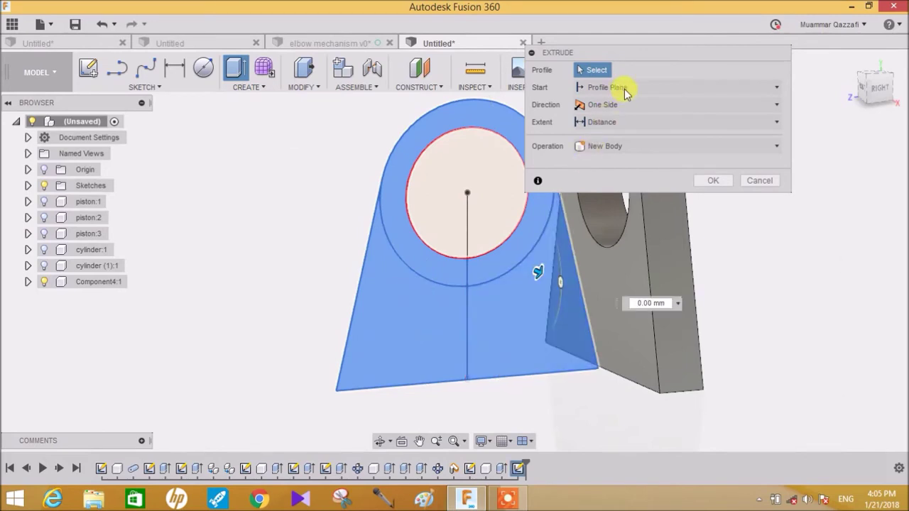
click(625, 89)
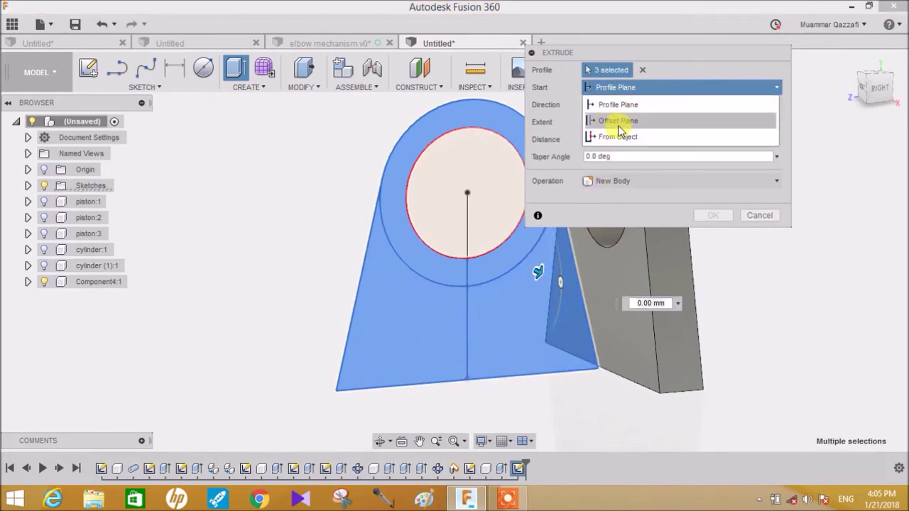
click(620, 124)
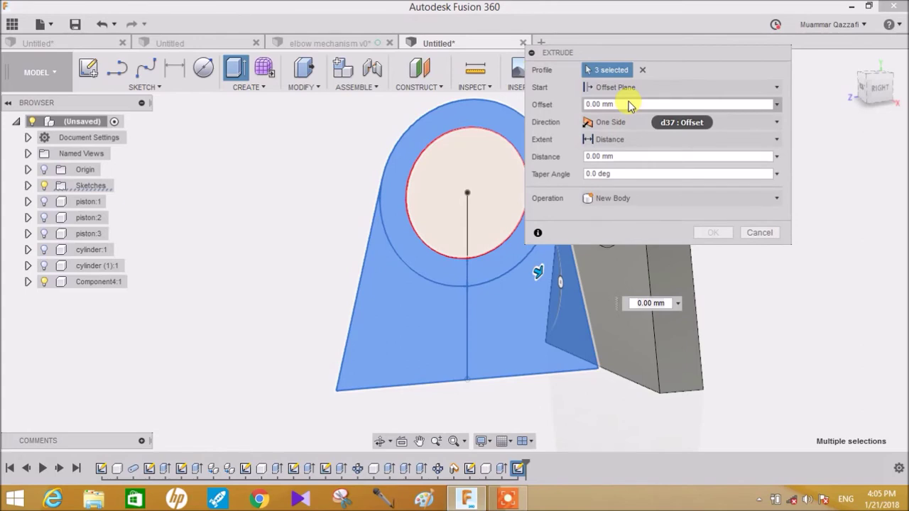
click(629, 104)
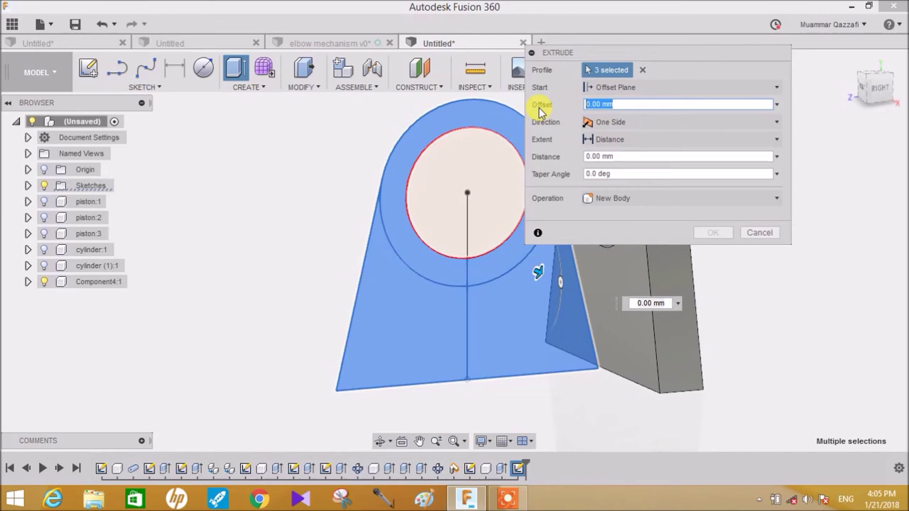
text(-36)
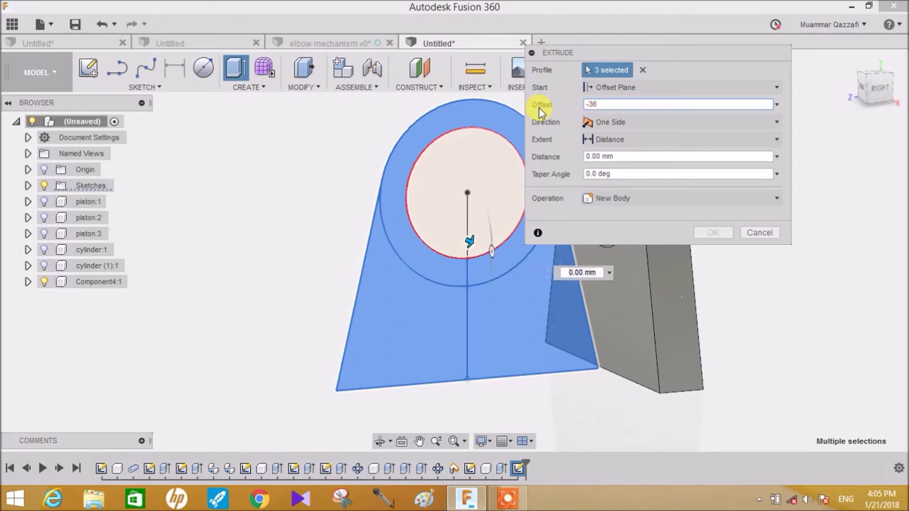
Step: Set the bracket's extrusion distance to -10 mm and create it as a new component
click(613, 157)
drag(614, 159, 589, 158)
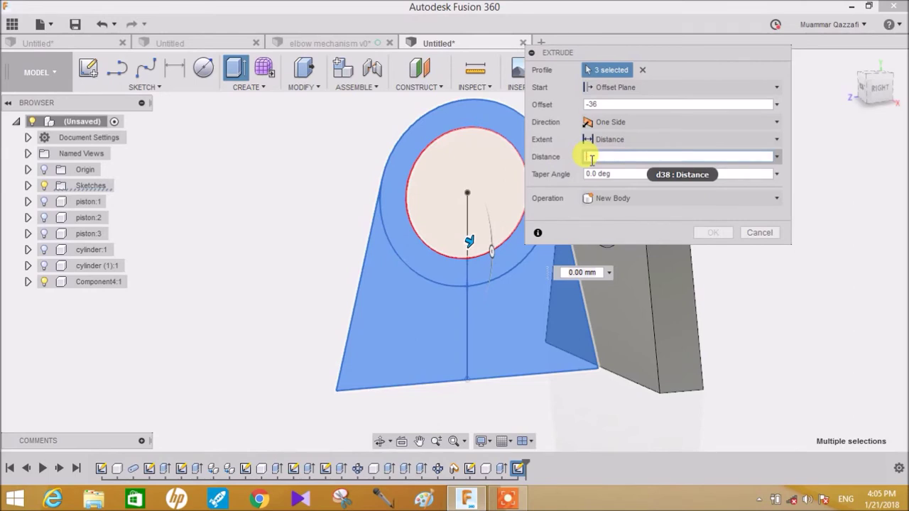
text(-10)
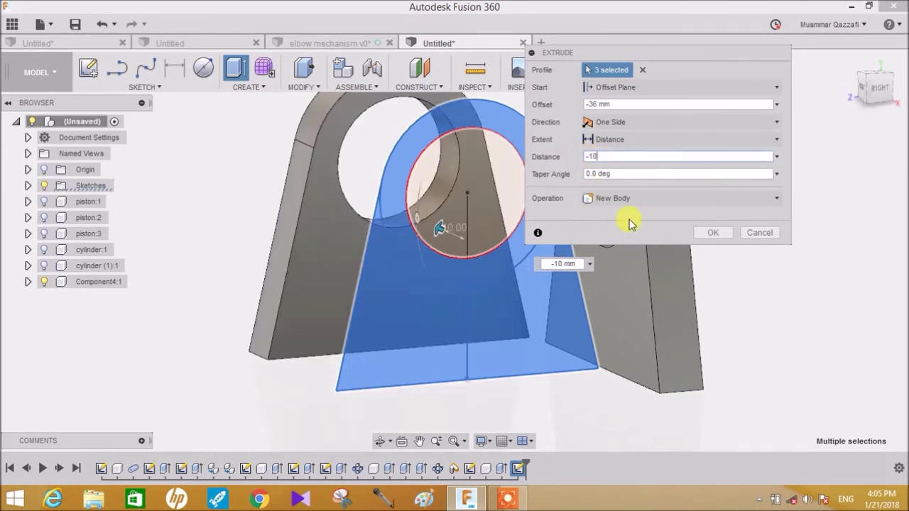
click(628, 199)
click(626, 281)
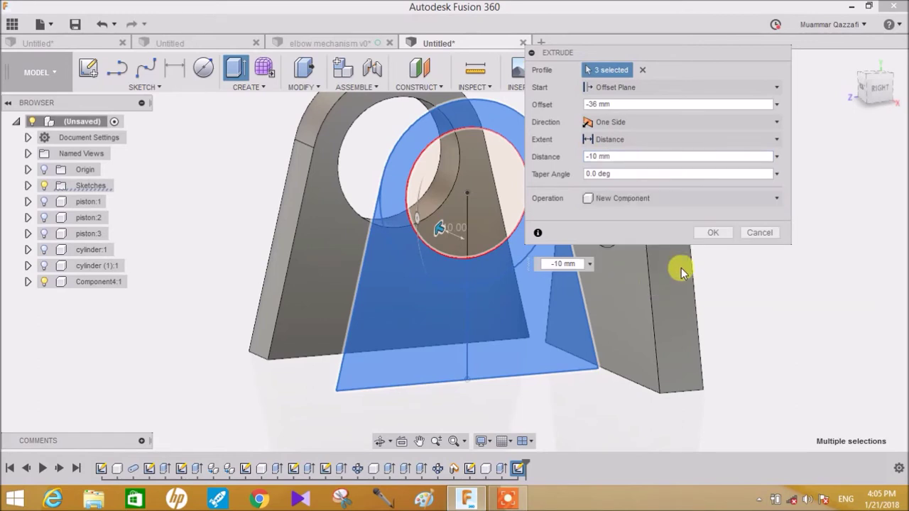
click(716, 233)
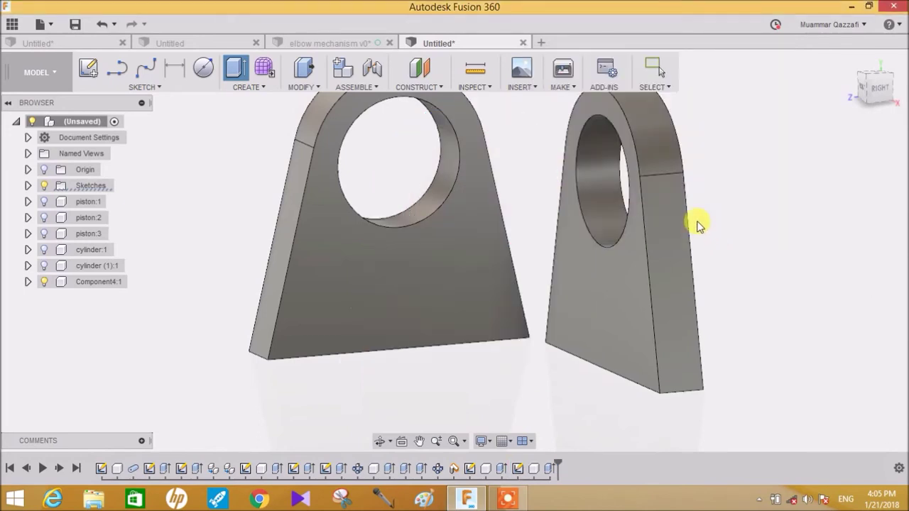
Step: Create a sketch on the bottom face of the newly extruded bracket
shift+middle_drag(554, 283, 588, 223)
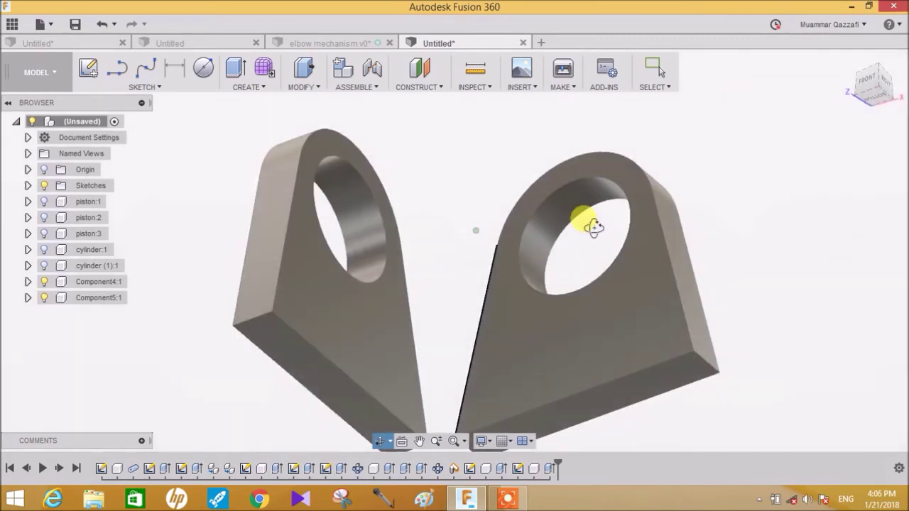
middle_drag(377, 332, 406, 257)
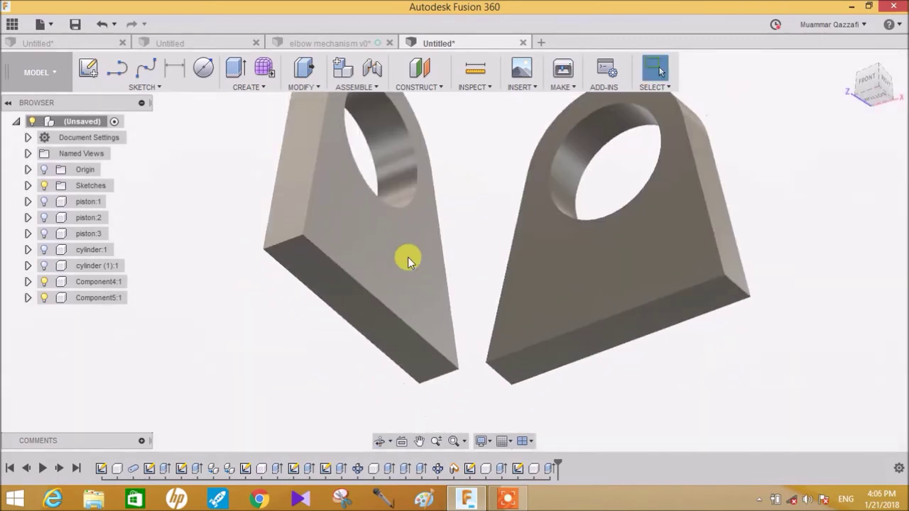
click(355, 308)
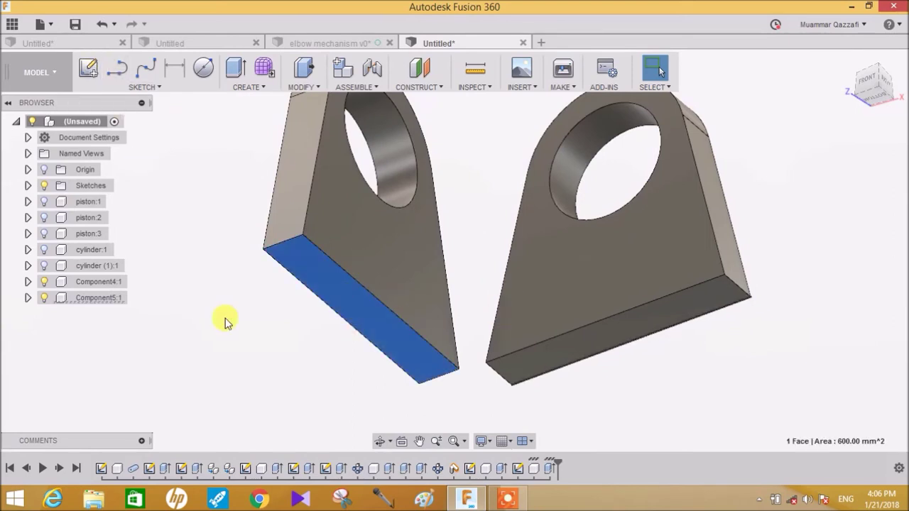
click(83, 73)
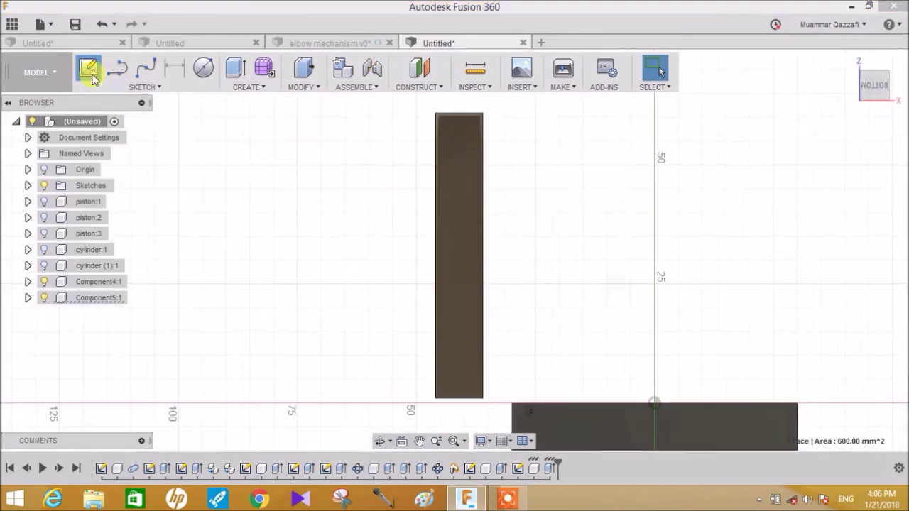
Step: Draw a two-point rectangle enclosing the footprints of both brackets with a margin all round, and finish the sketch
scroll(588, 244, down, 4)
middle_drag(436, 181, 229, 142)
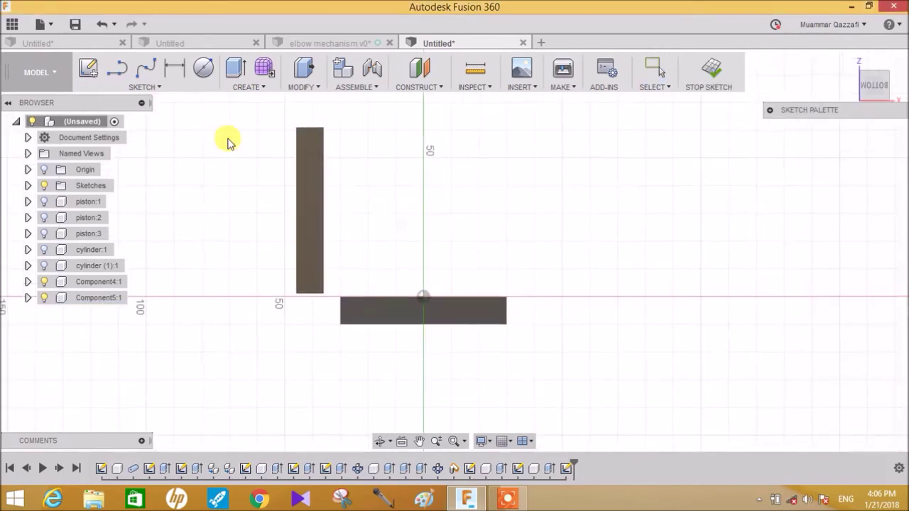
click(124, 87)
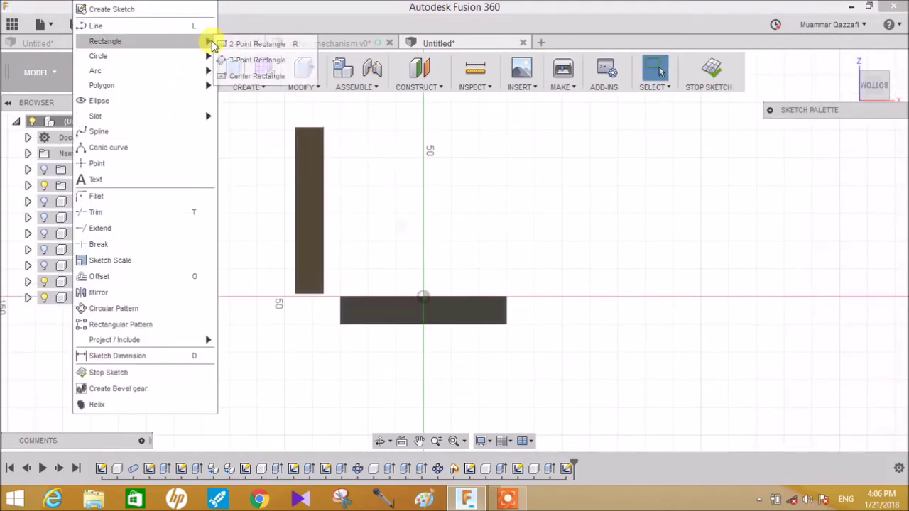
click(230, 41)
click(239, 101)
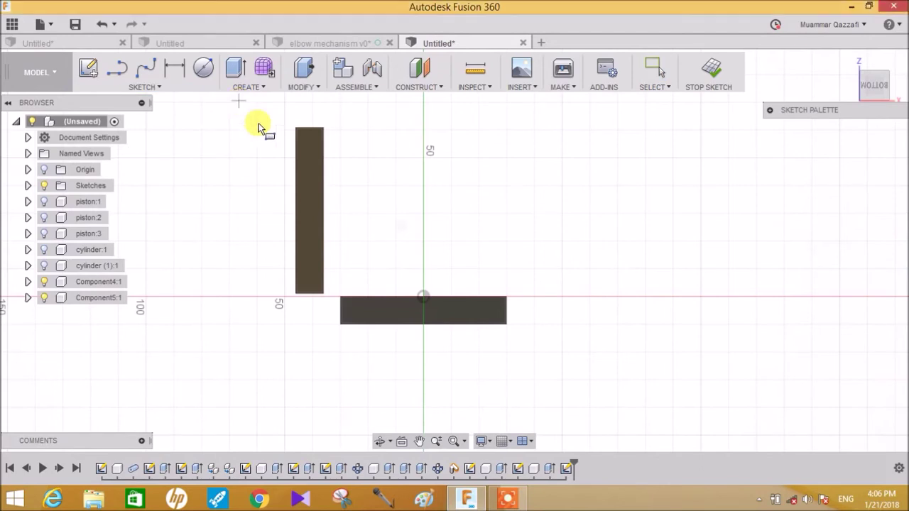
click(589, 351)
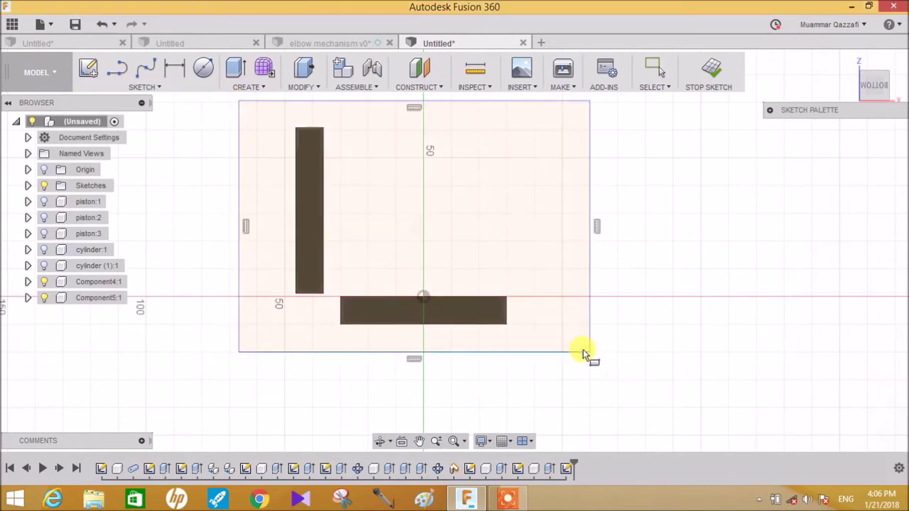
click(714, 67)
Step: Extrude the rectangular base profile around the bracket footprint by -10 mm with the Join operation
click(850, 61)
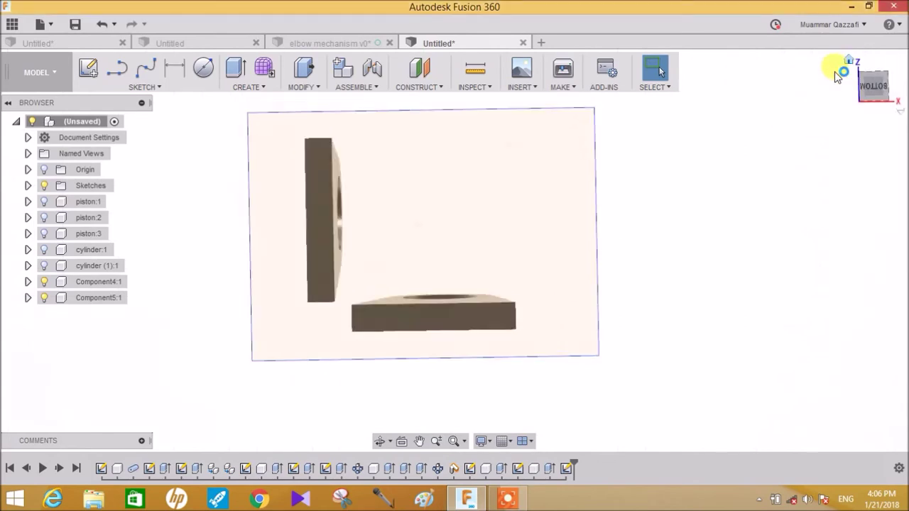
click(237, 67)
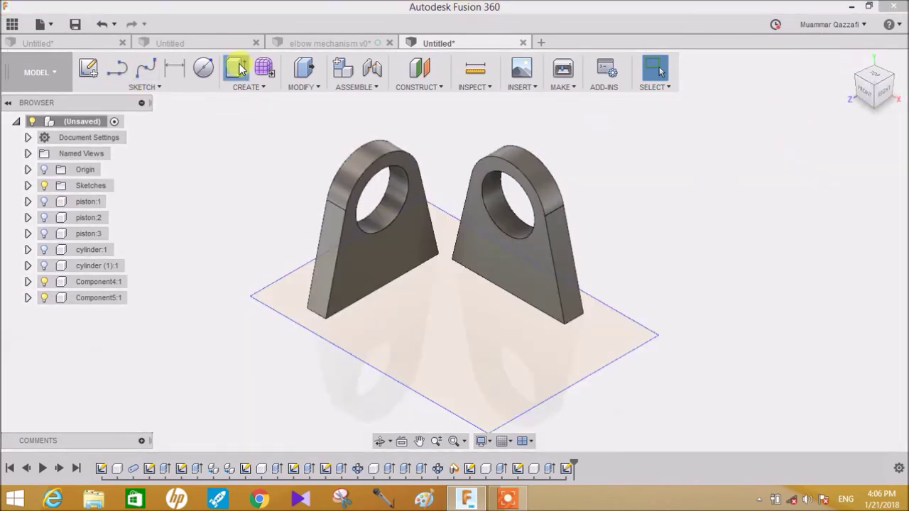
click(460, 333)
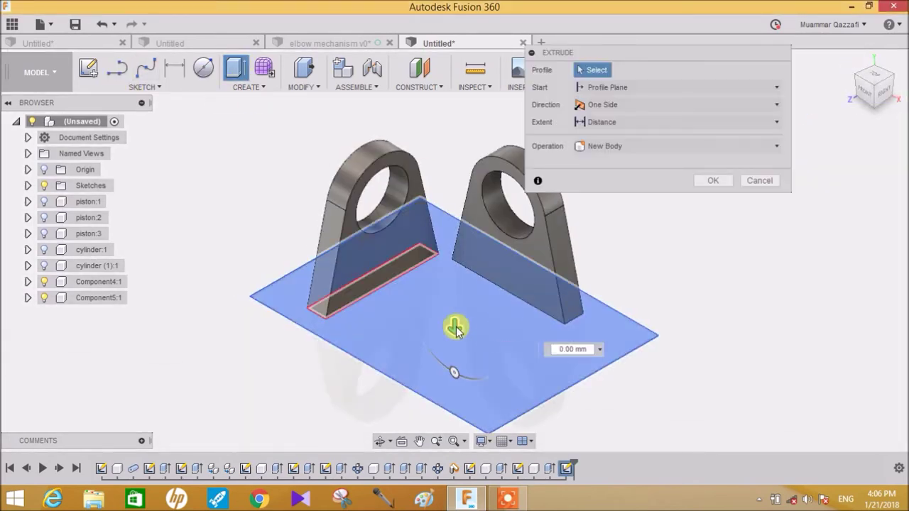
drag(455, 318, 451, 308)
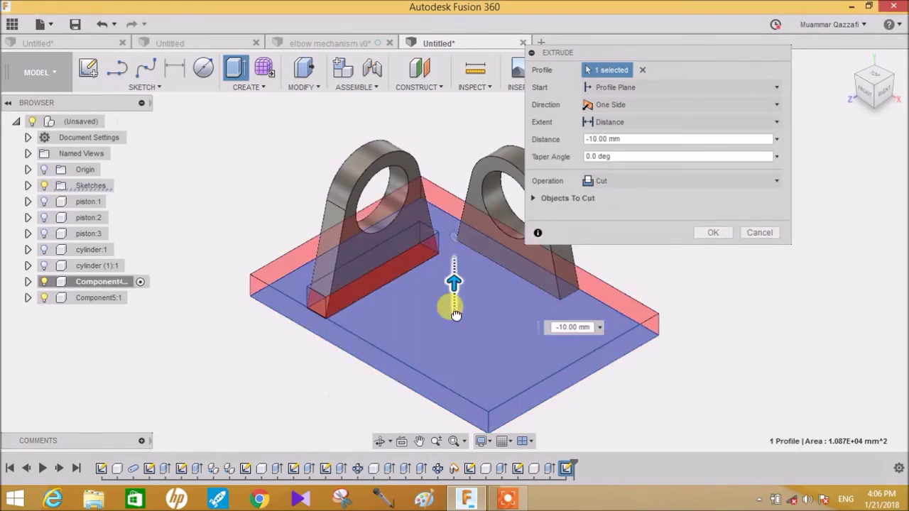
click(659, 184)
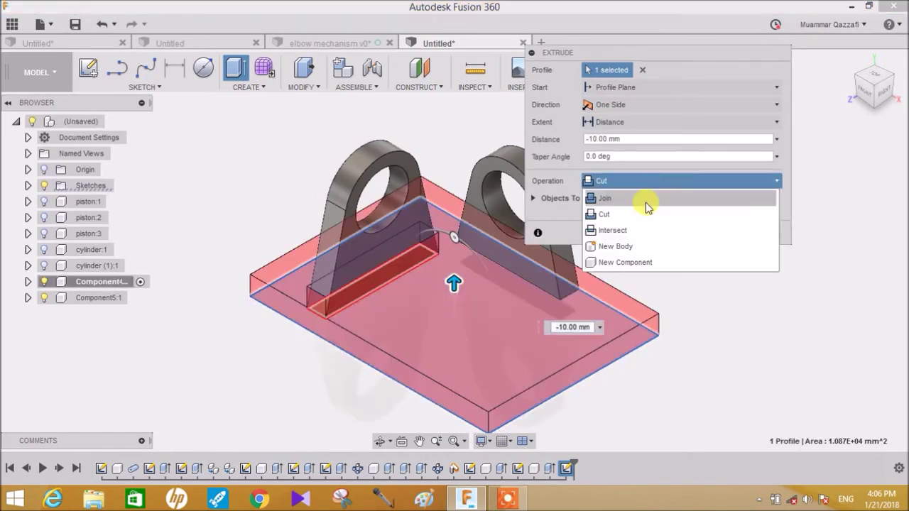
click(645, 201)
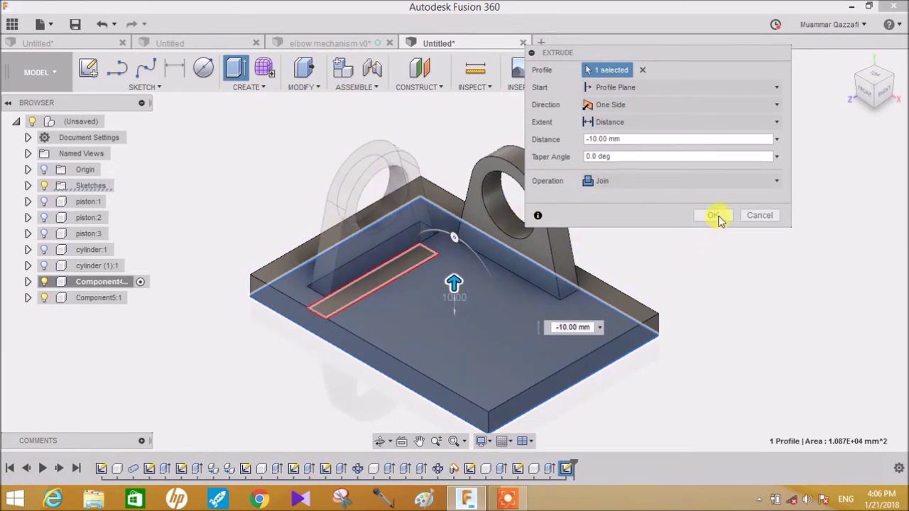
click(716, 215)
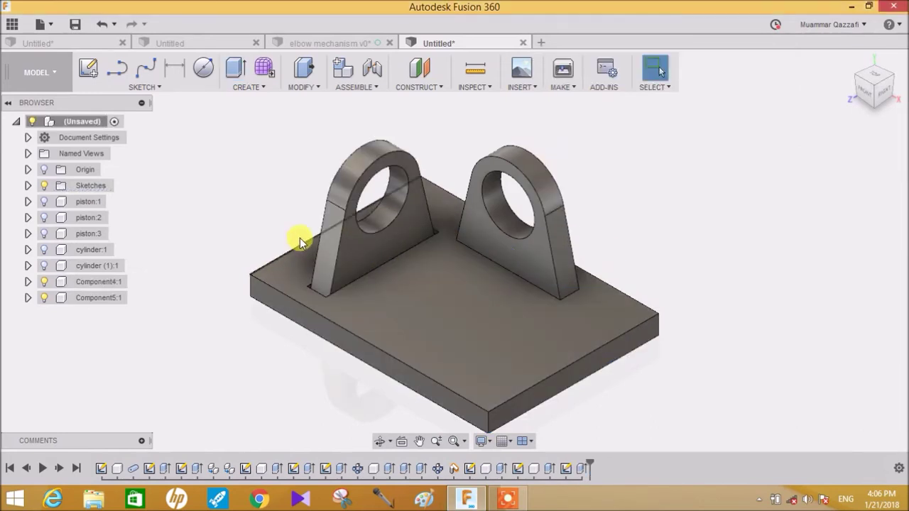
Step: Combine the base plate with its attached bracket and the separate bracket using Join, as a new component
scroll(300, 238, up, 2)
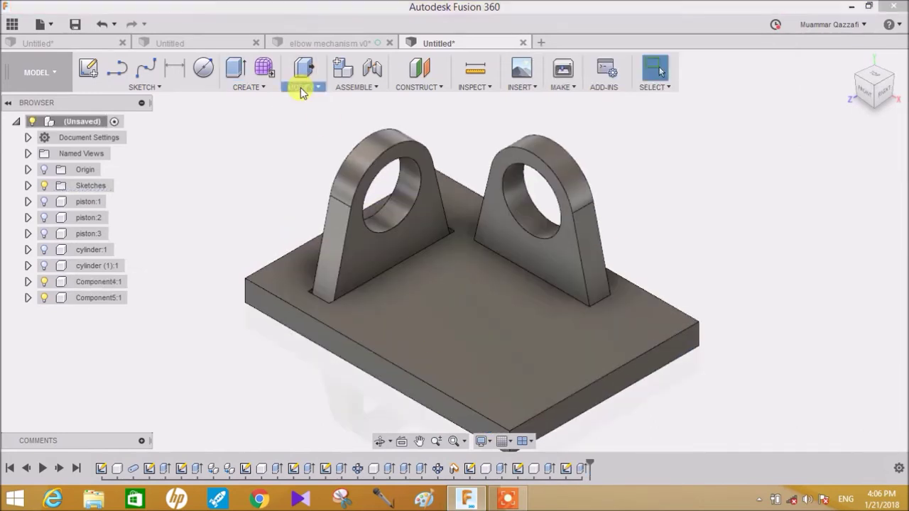
click(300, 86)
click(325, 215)
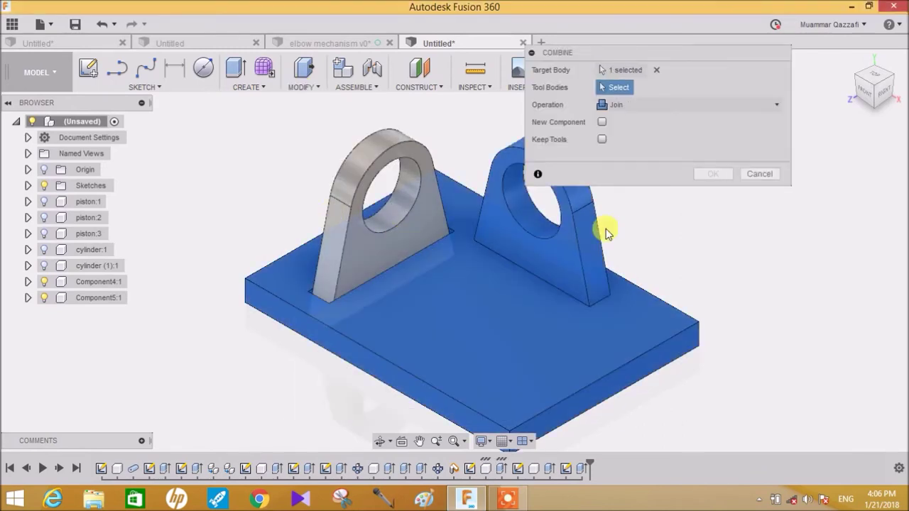
click(399, 235)
click(601, 123)
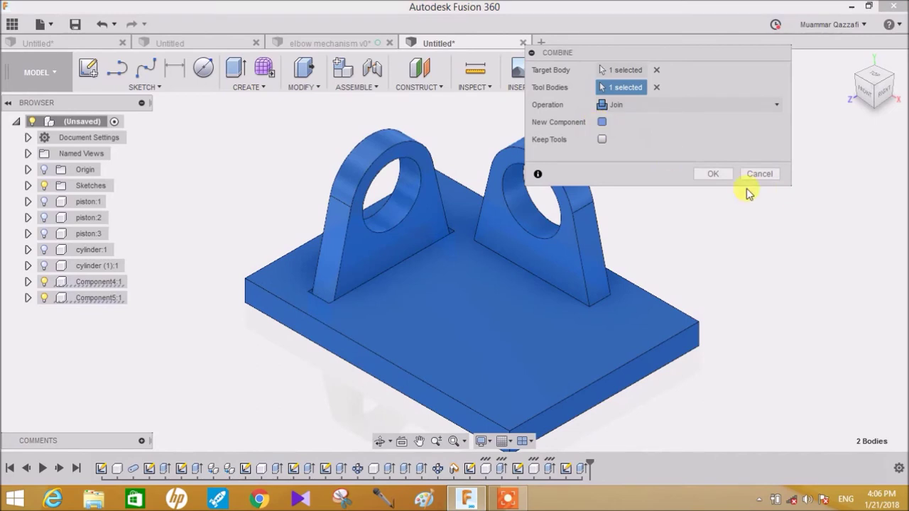
click(712, 174)
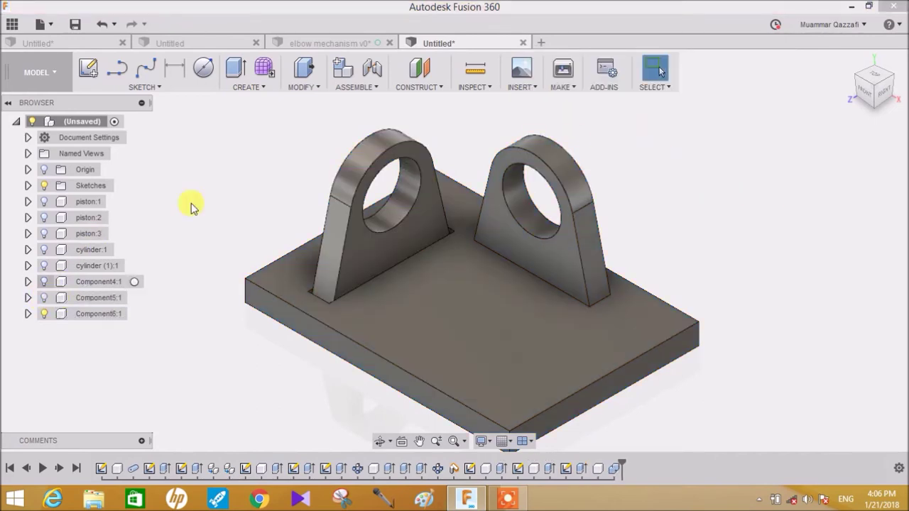
click(87, 320)
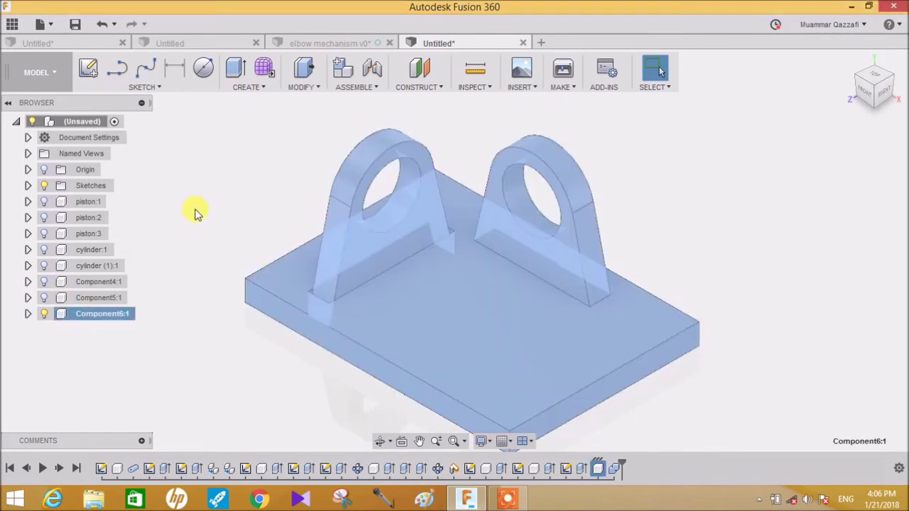
click(625, 188)
mouse_move(624, 188)
shift+middle_down()
mouse_move(582, 148)
mouse_move(627, 173)
mouse_move(618, 177)
shift+middle_up()
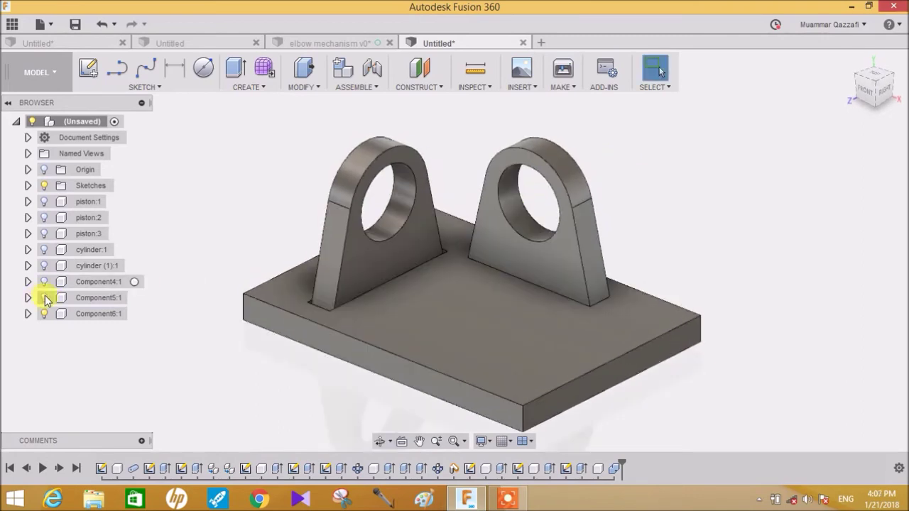
Step: Show the three piston components and both cylinder components again
click(44, 201)
click(44, 217)
click(44, 234)
click(44, 249)
click(44, 265)
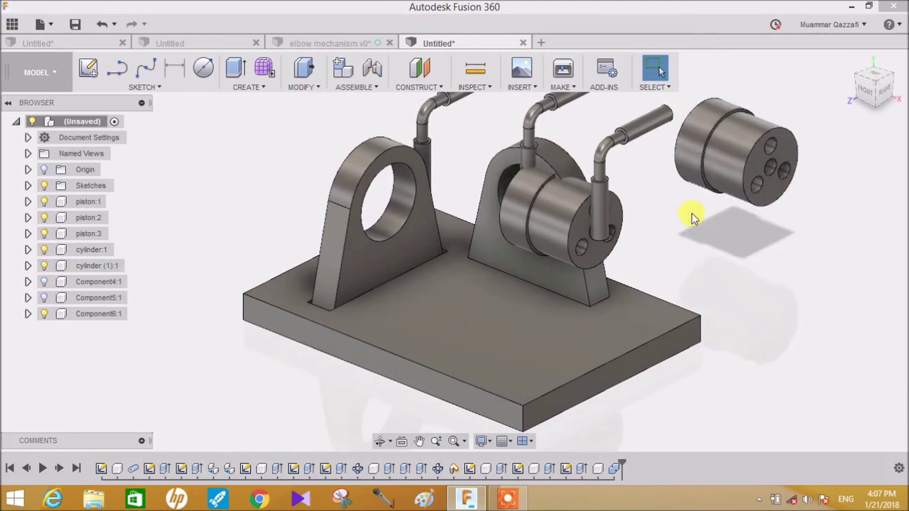